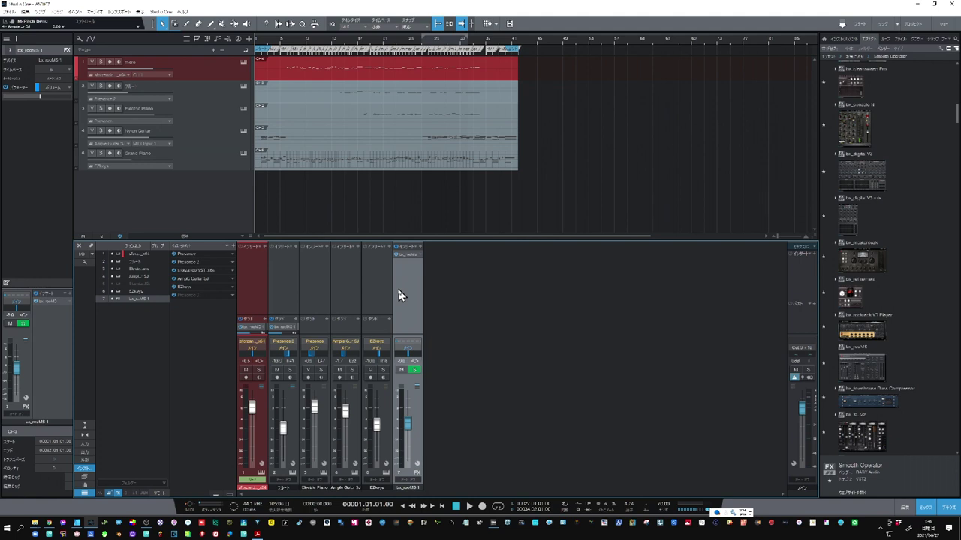
Select all five instrument channels in the mixer and insert the bx_digital V3 mix equalizer on them at once.
{"action": "left_click", "coordinate": [264, 299]}
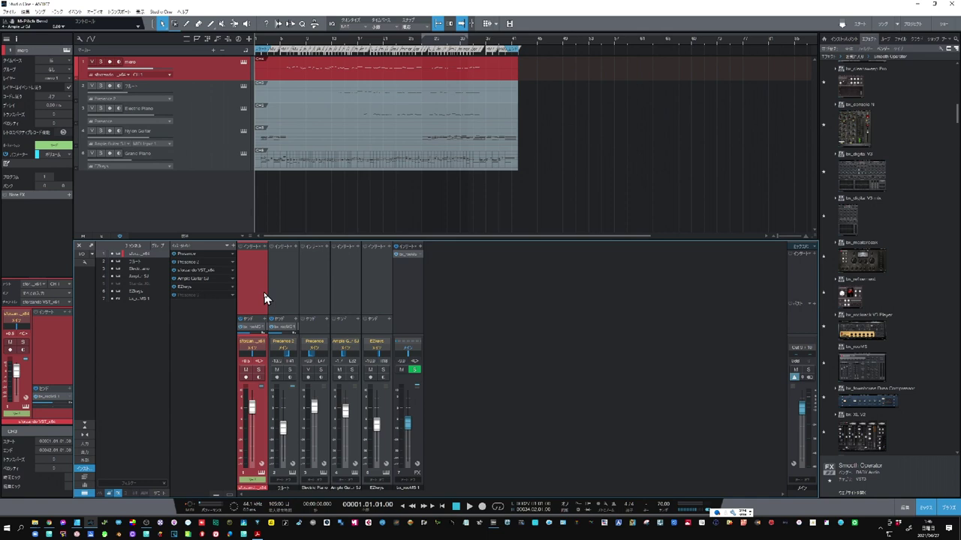
{"action": "left_click", "coordinate": [375, 298], "text": "shift"}
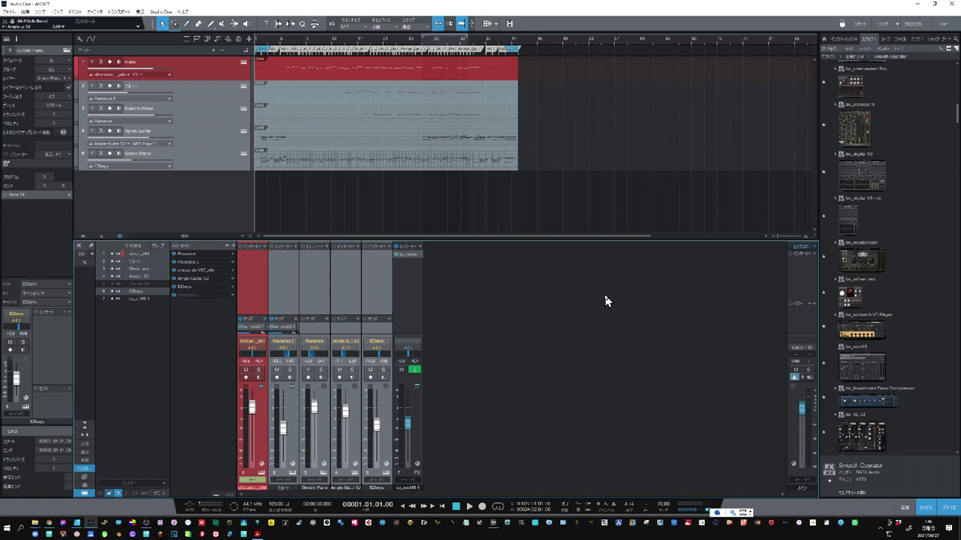
{"action": "left_click_drag", "start_coordinate": [851, 229], "coordinate": [255, 290]}
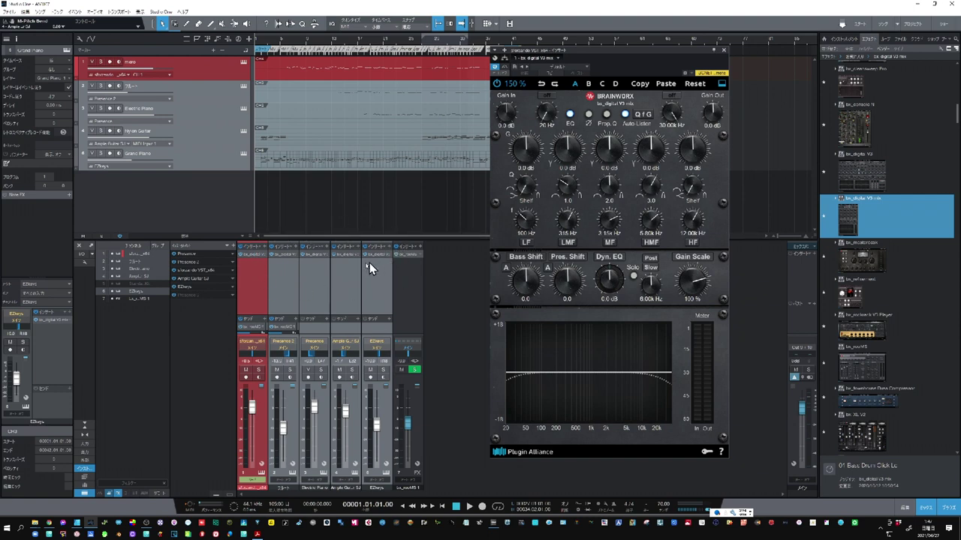
{"action": "left_click", "coordinate": [723, 51]}
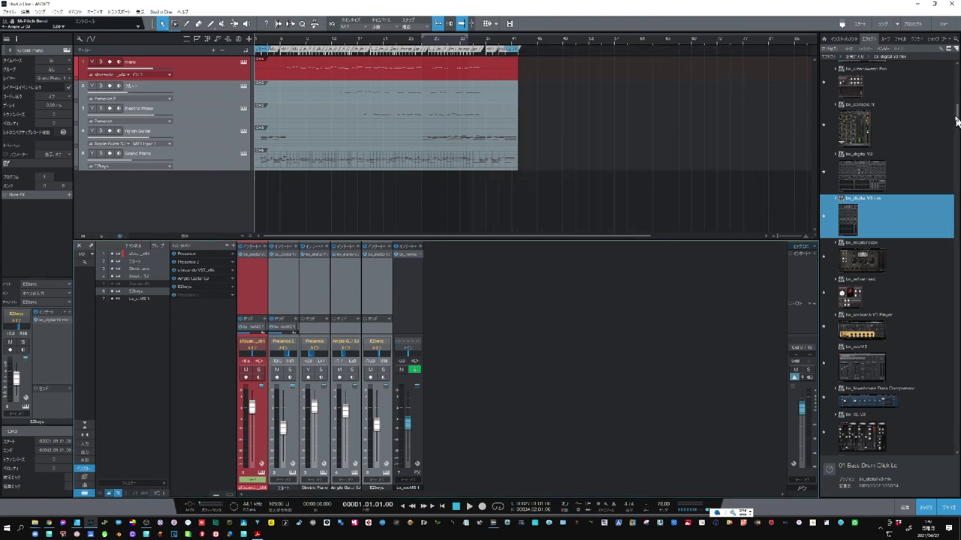
Insert the Pulsar 1178 compressor after the equalizer on all selected instrument channels and close its window.
{"action": "left_click_drag", "start_coordinate": [956, 117], "coordinate": [956, 139]}
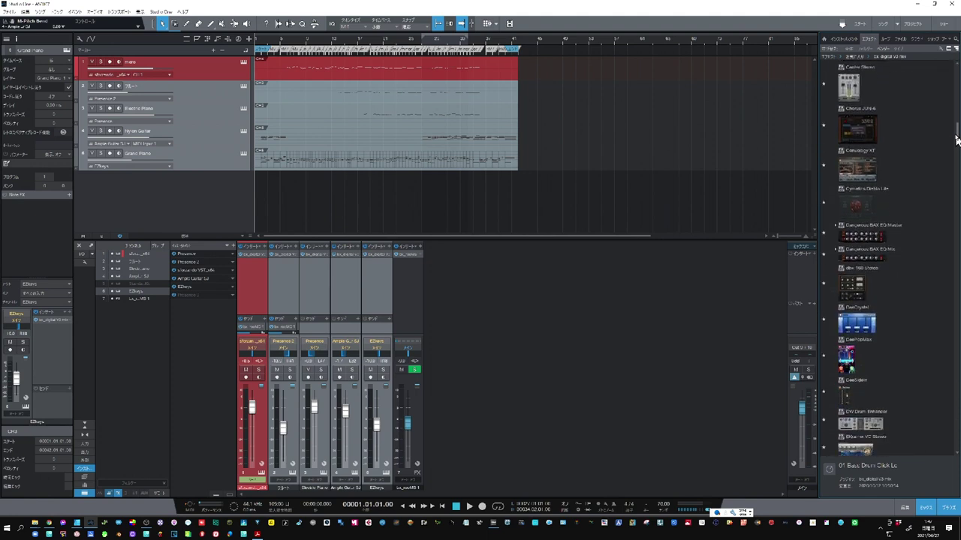
{"action": "left_click_drag", "start_coordinate": [956, 140], "coordinate": [956, 249]}
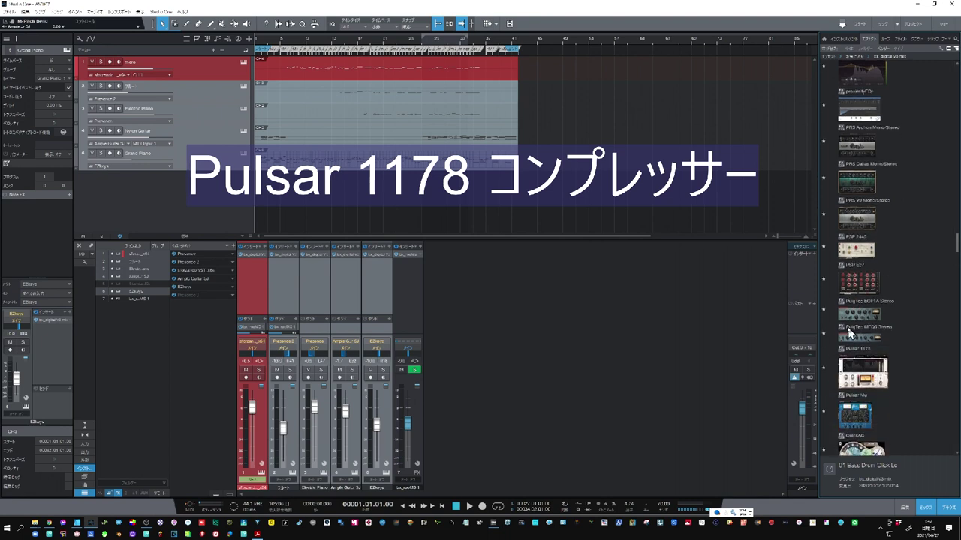
{"action": "left_click", "coordinate": [863, 377]}
{"action": "left_click_drag", "start_coordinate": [863, 377], "coordinate": [249, 280]}
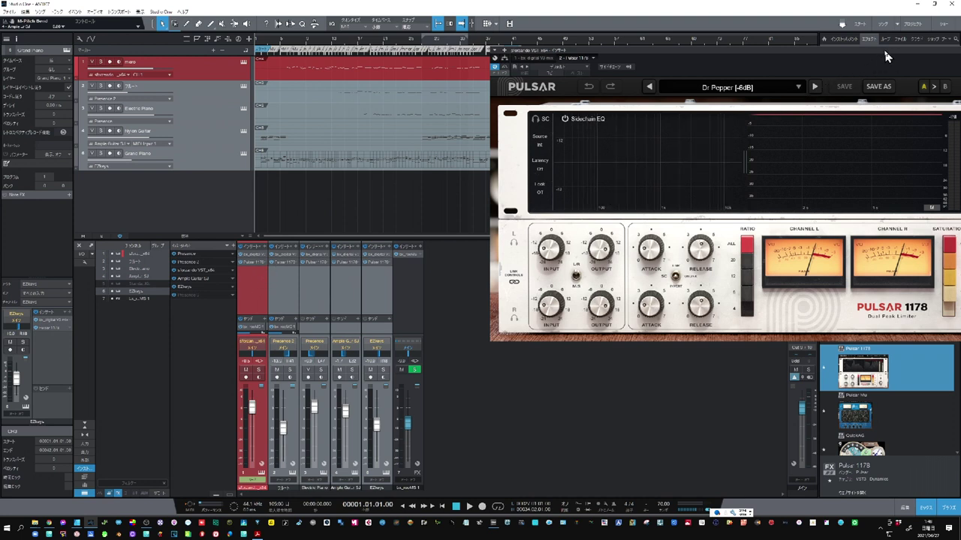
{"action": "left_click_drag", "start_coordinate": [878, 56], "coordinate": [760, 52]}
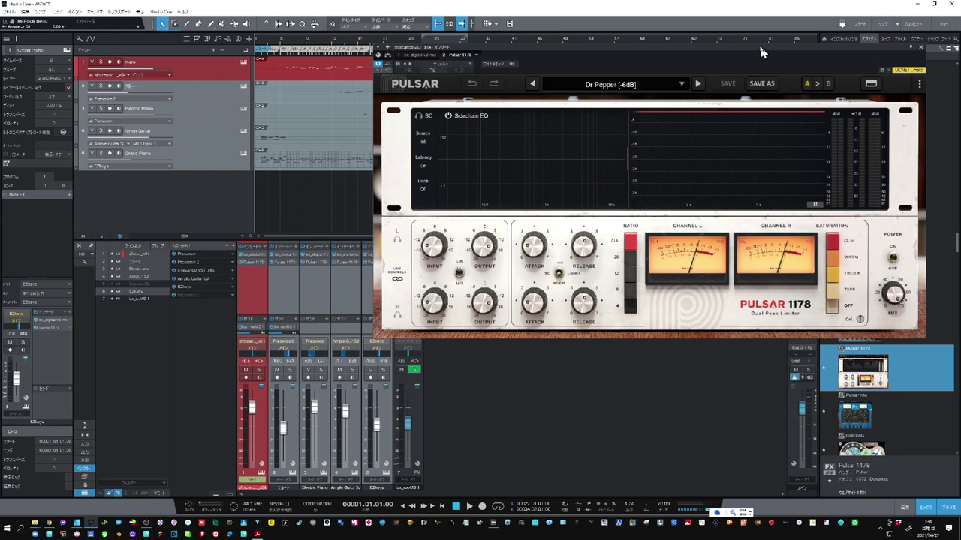
{"action": "left_click", "coordinate": [921, 50]}
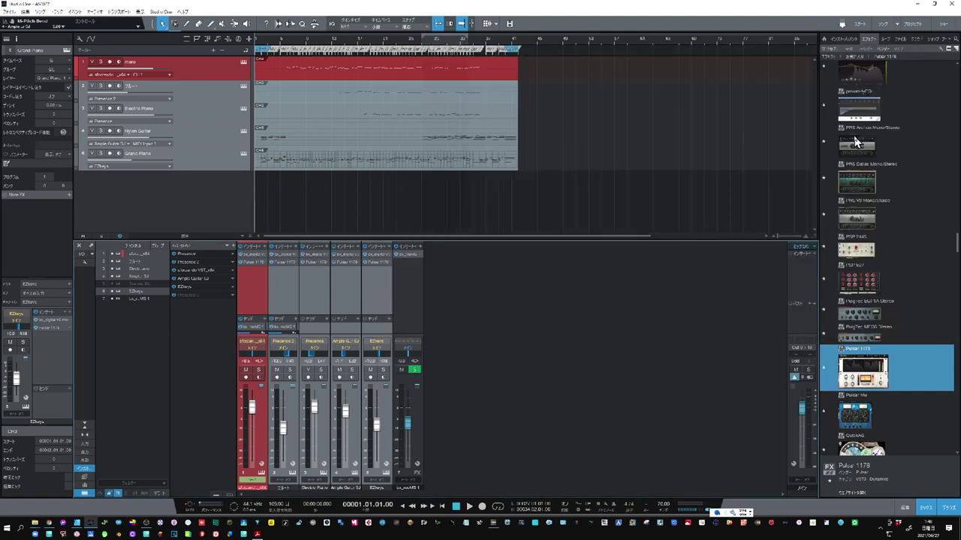
Insert Smooth Operator as the third effect on all selected instrument channels.
{"action": "left_click_drag", "start_coordinate": [958, 250], "coordinate": [959, 289]}
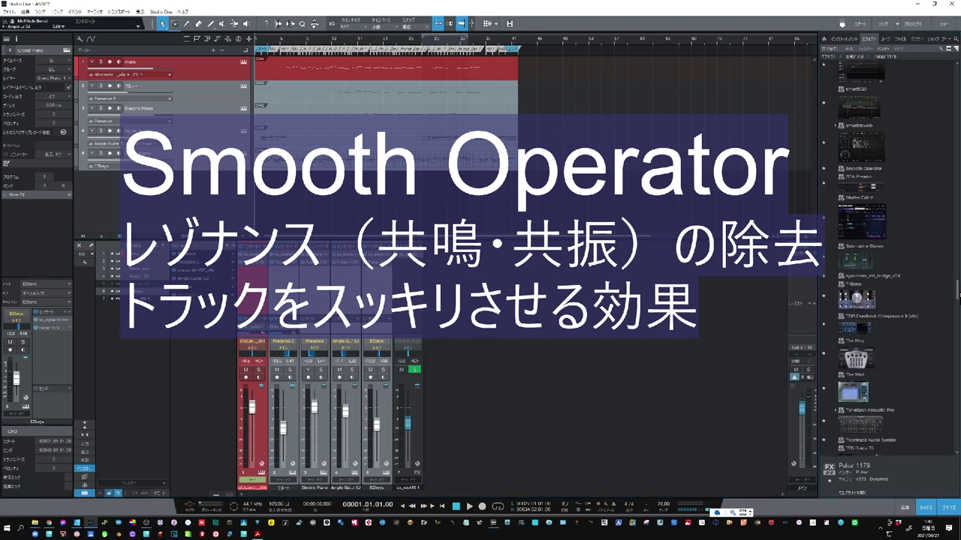
{"action": "left_click", "coordinate": [863, 171]}
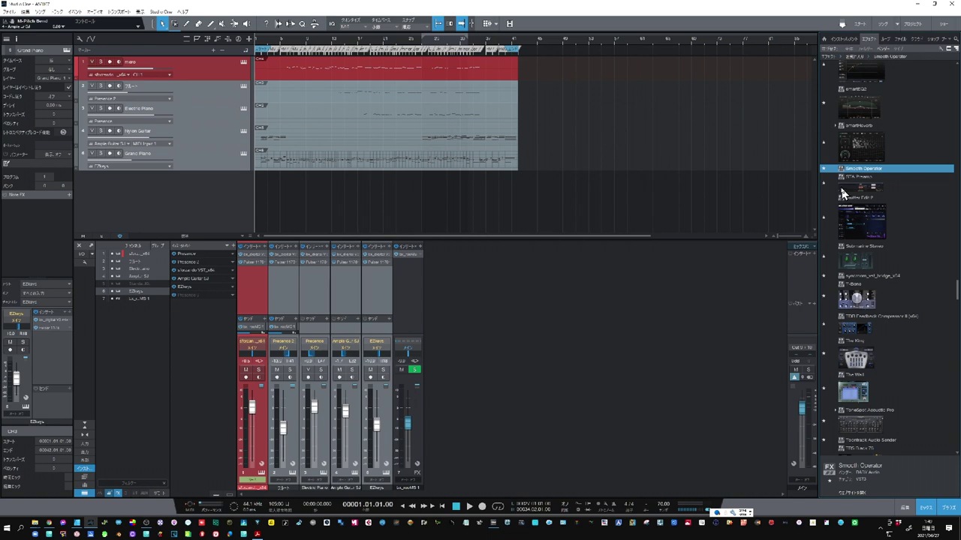
{"action": "left_click_drag", "start_coordinate": [853, 175], "coordinate": [258, 271]}
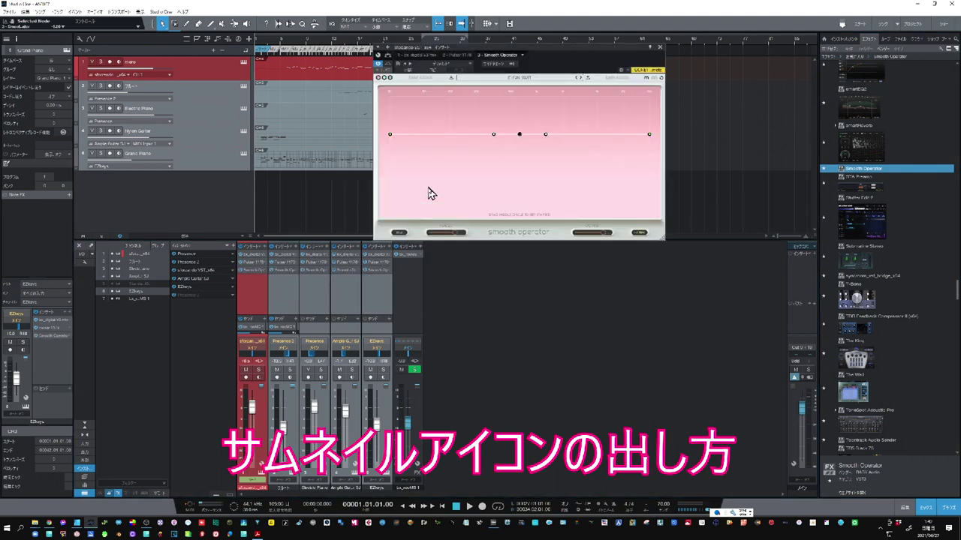
Update the browser thumbnail of the Smooth Operator plug-in.
{"action": "left_click", "coordinate": [521, 55]}
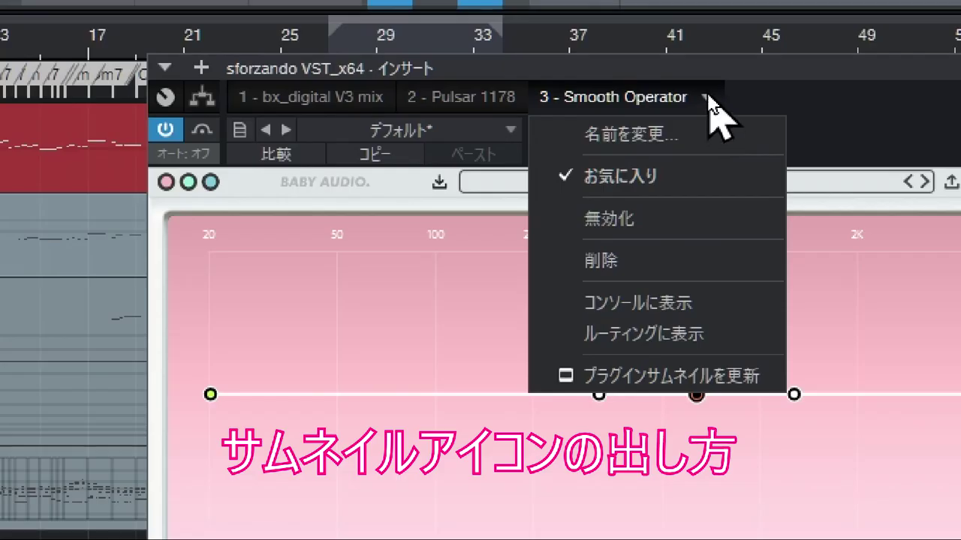
{"action": "left_click", "coordinate": [708, 97]}
{"action": "left_click", "coordinate": [707, 96]}
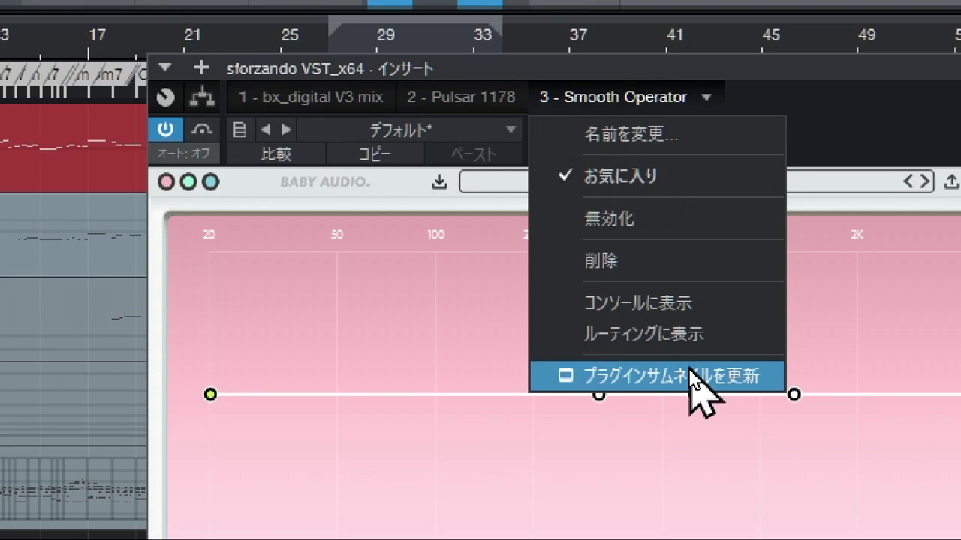
{"action": "left_click", "coordinate": [690, 373]}
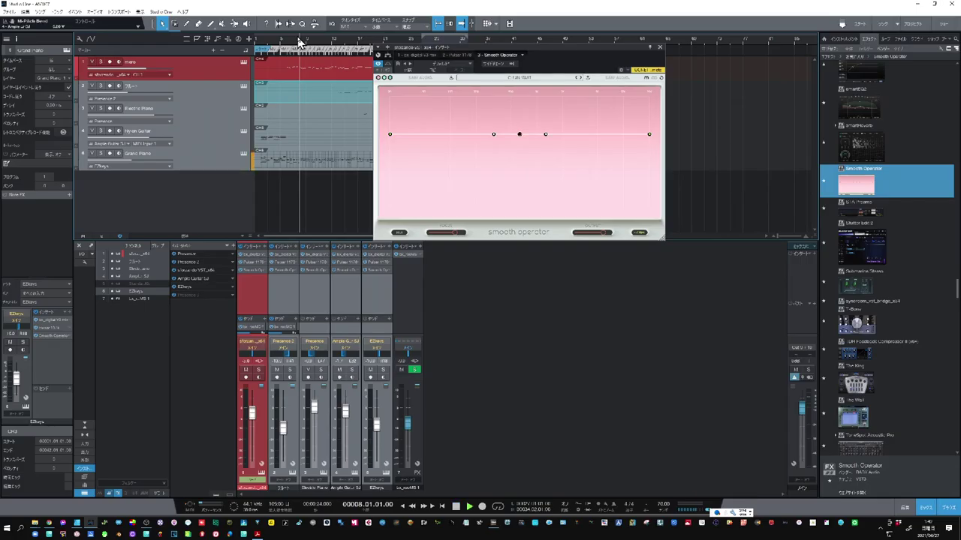
Lower Smooth Operator's threshold line through its center node during playback and refresh the plug-in thumbnail.
{"action": "key", "text": "space"}
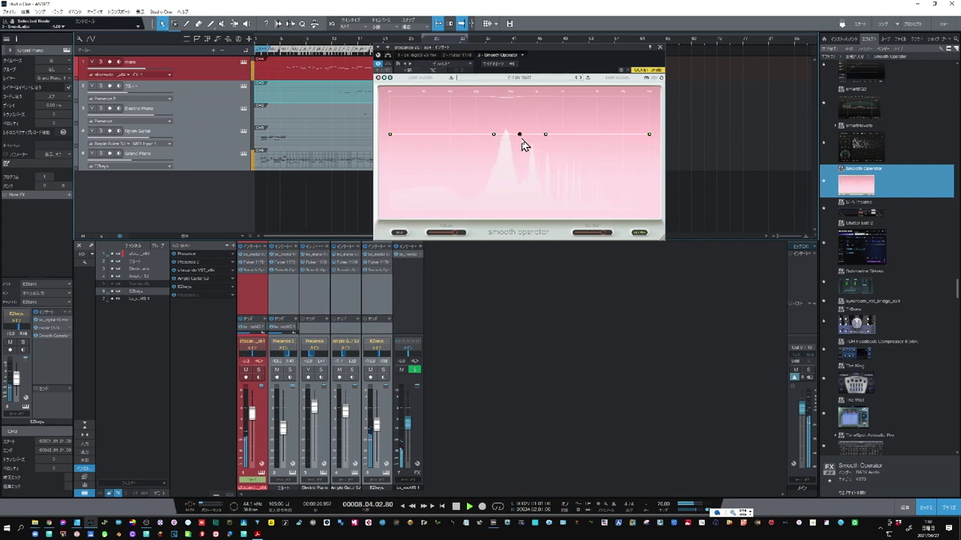
{"action": "left_click_drag", "start_coordinate": [520, 143], "coordinate": [517, 167]}
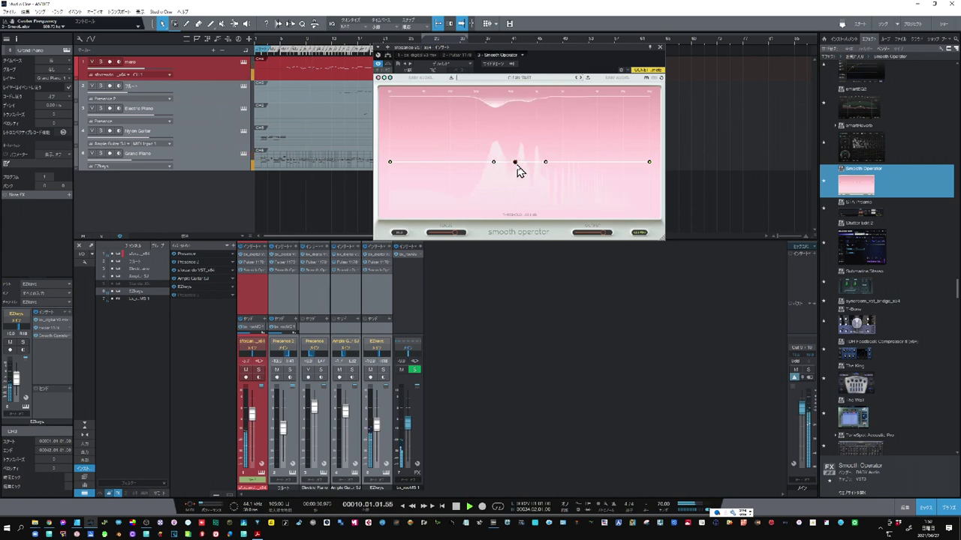
{"action": "left_click", "coordinate": [521, 56]}
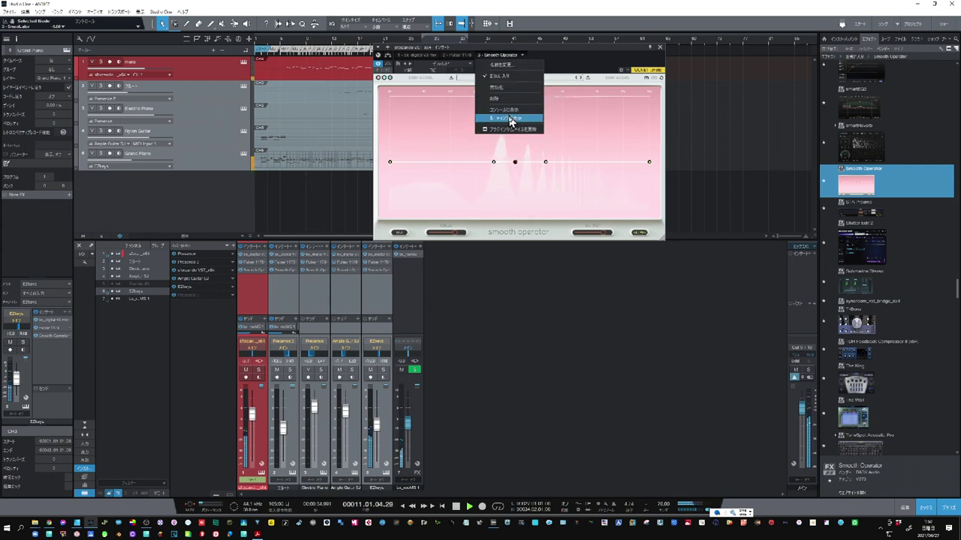
{"action": "left_click", "coordinate": [507, 129]}
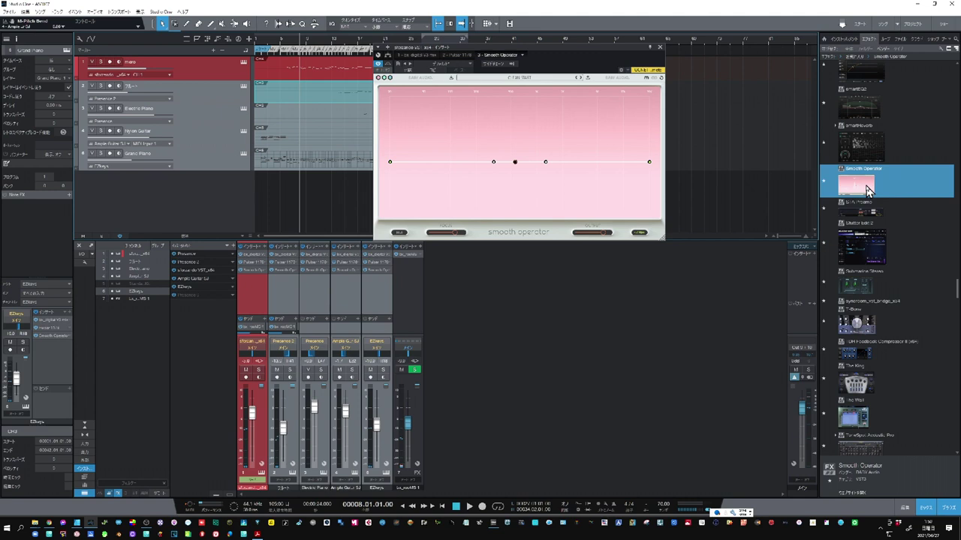
Enlarge the Smooth Operator window and update its plug-in thumbnail while the song plays.
{"action": "left_click", "coordinate": [664, 236]}
{"action": "left_click_drag", "start_coordinate": [664, 237], "coordinate": [871, 362]}
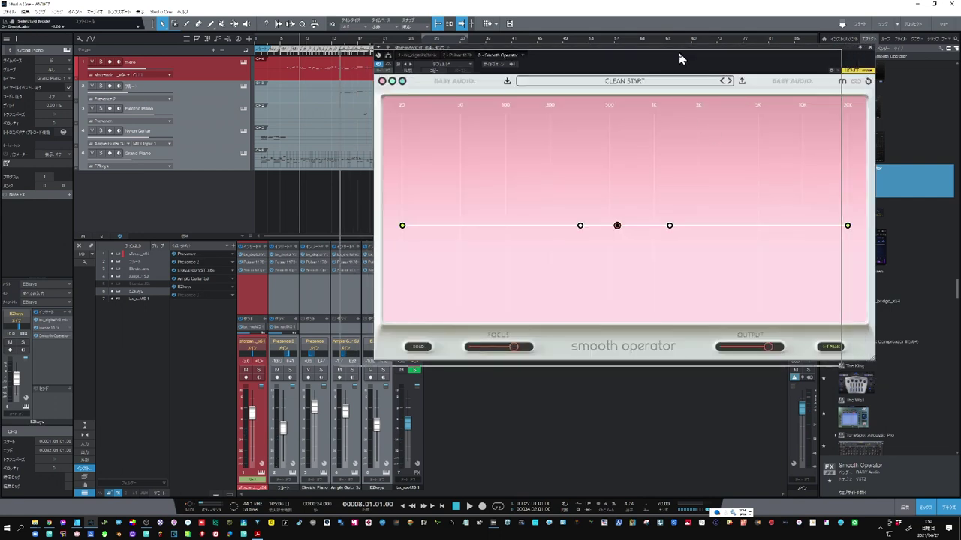
{"action": "left_click_drag", "start_coordinate": [712, 47], "coordinate": [658, 65]}
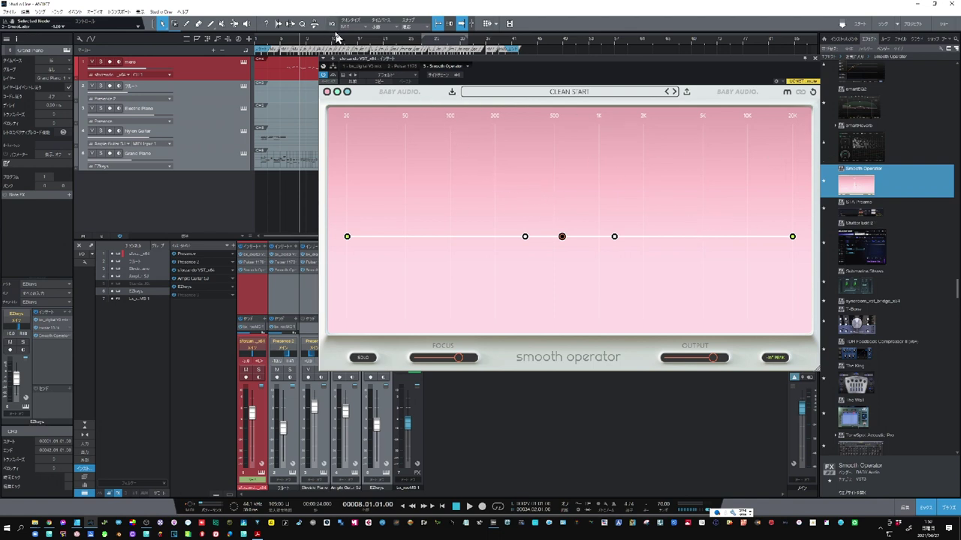
{"action": "key", "text": "space"}
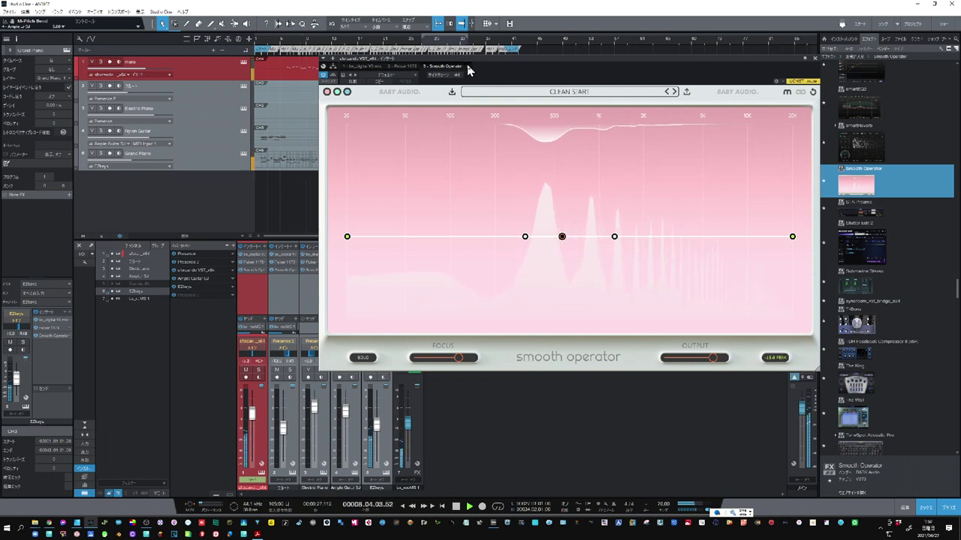
{"action": "left_click", "coordinate": [465, 66]}
{"action": "left_click", "coordinate": [465, 140]}
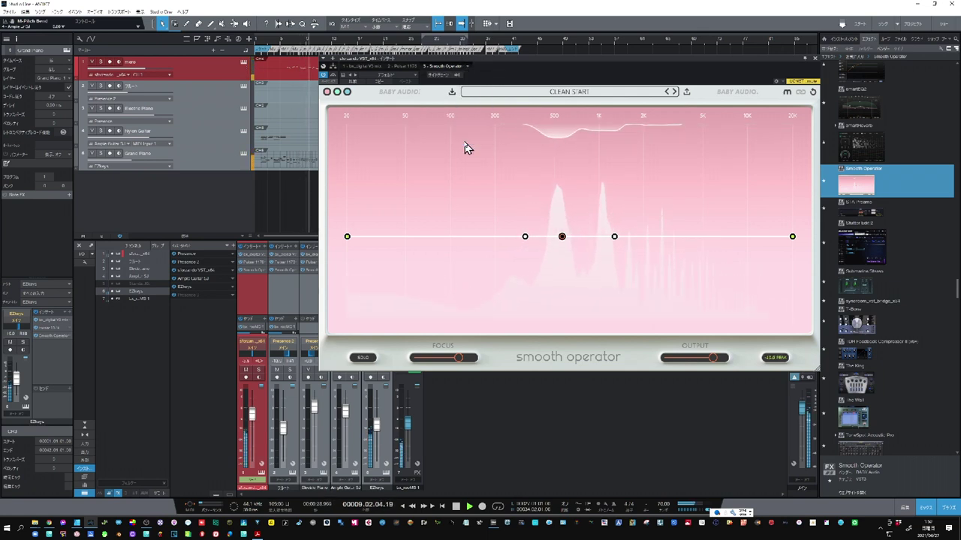
{"action": "key", "text": "space"}
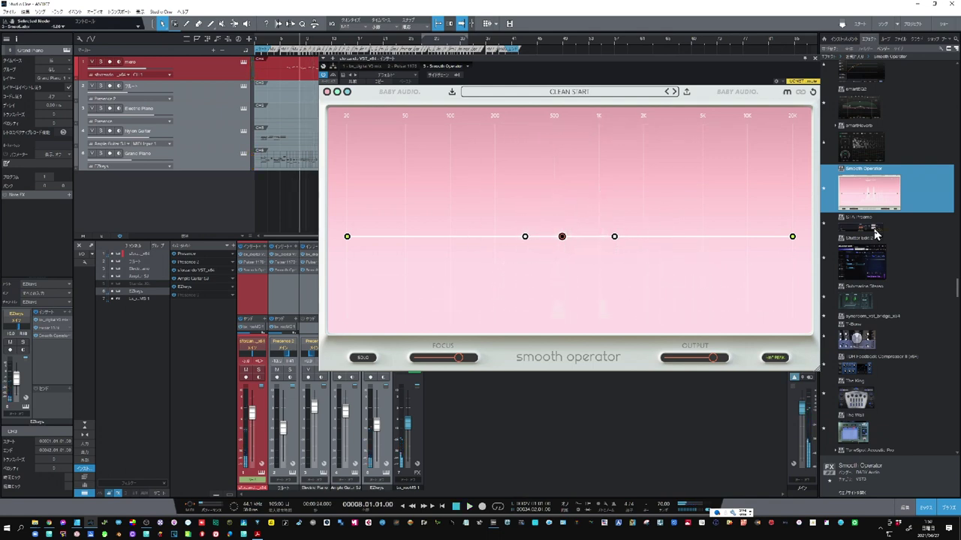
{"action": "left_click", "coordinate": [815, 59]}
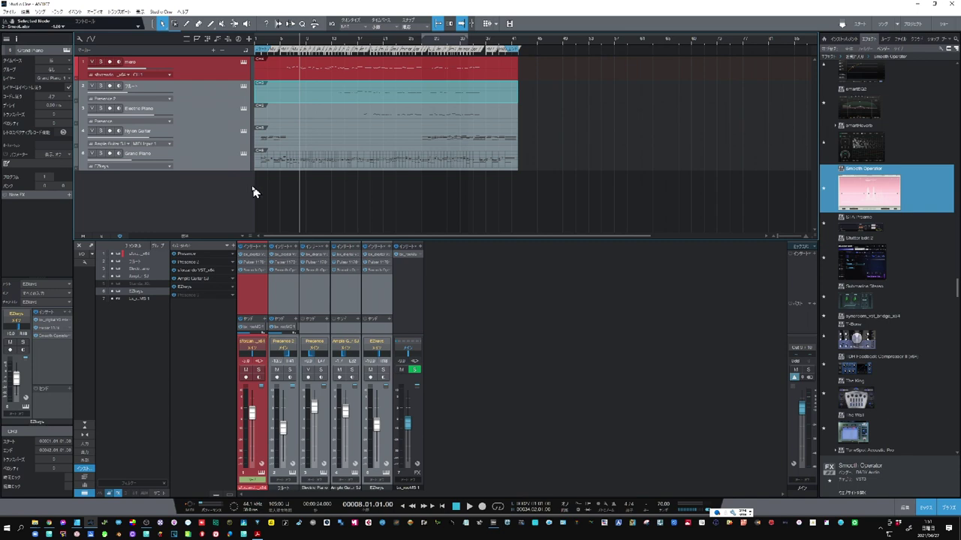
Solo the Grand Piano track.
{"action": "left_click", "coordinate": [201, 170]}
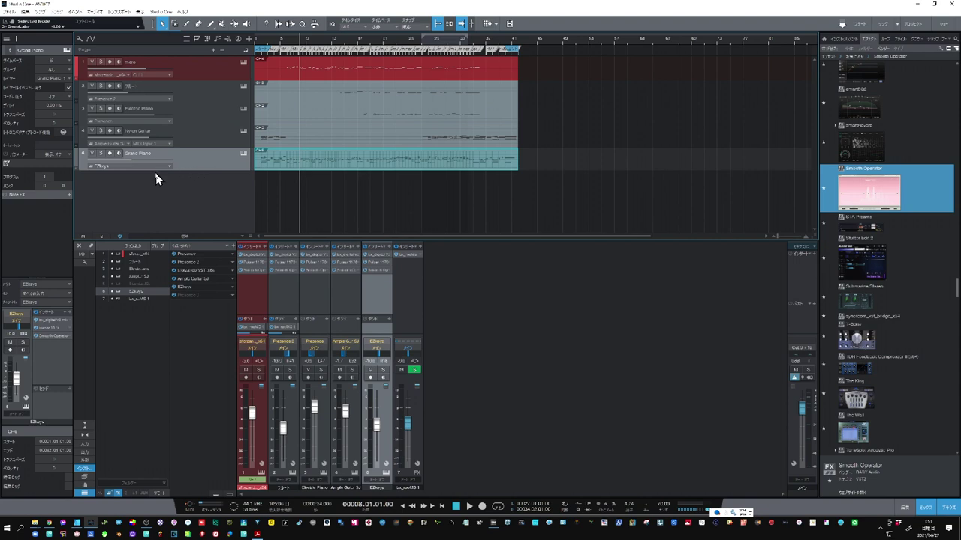
{"action": "key", "text": "s"}
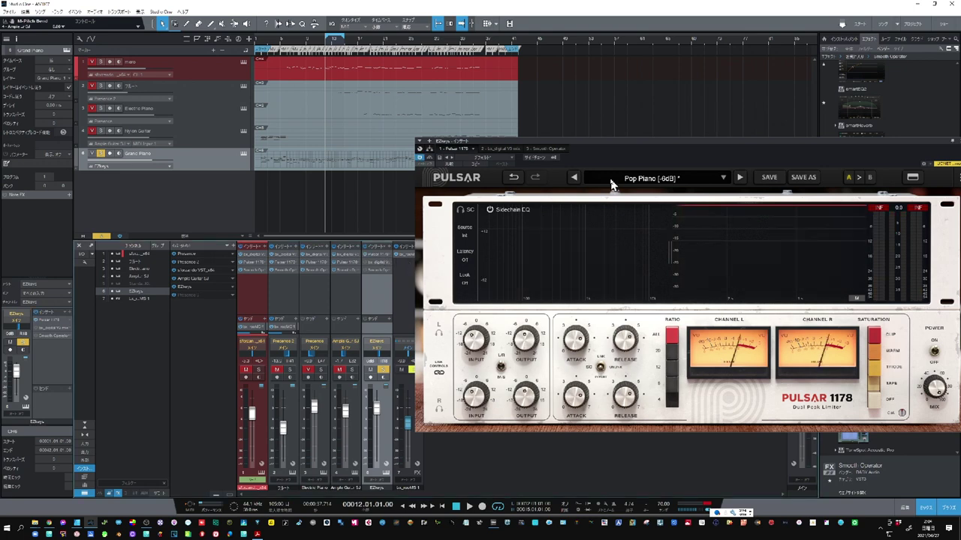
Load the Pop Piano [-6dB] preset in the Grand Piano's Pulsar 1178 and compare its sound with the plug-in bypassed.
{"action": "left_click", "coordinate": [700, 180]}
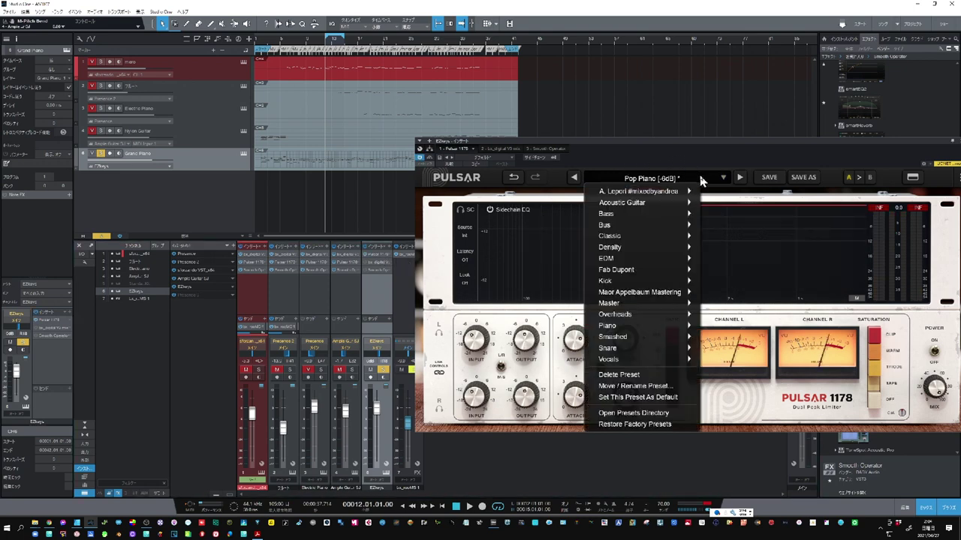
{"action": "mouse_move", "coordinate": [656, 331]}
{"action": "mouse_move", "coordinate": [655, 356]}
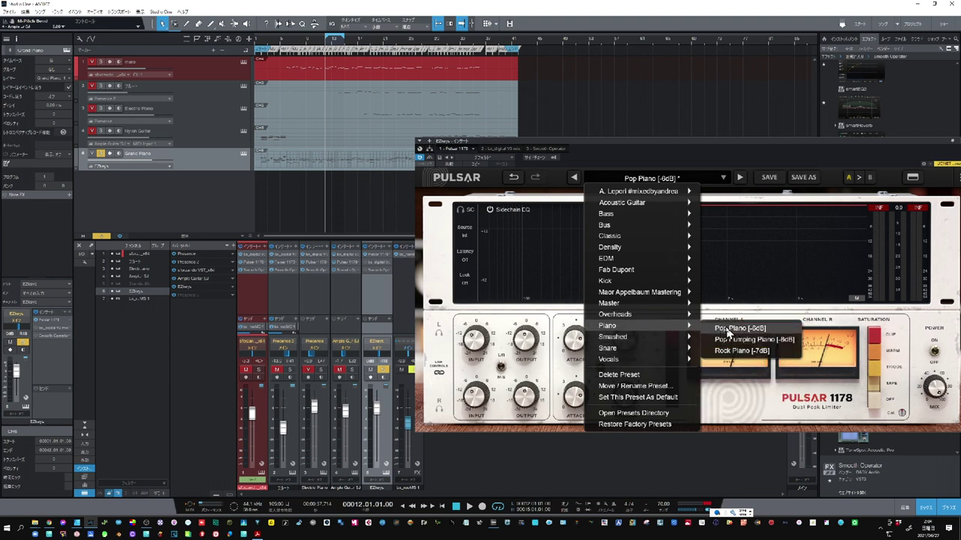
{"action": "left_click", "coordinate": [727, 331]}
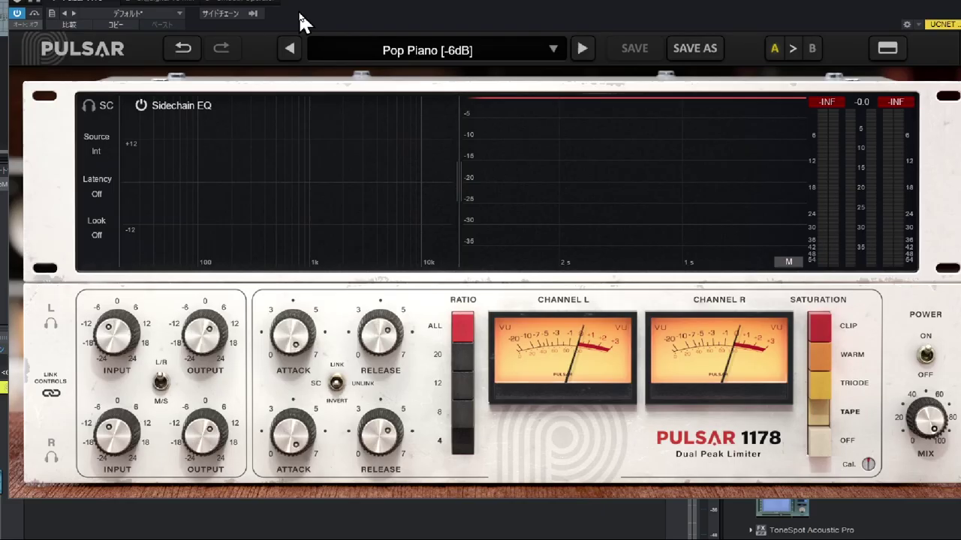
{"action": "key", "text": "space"}
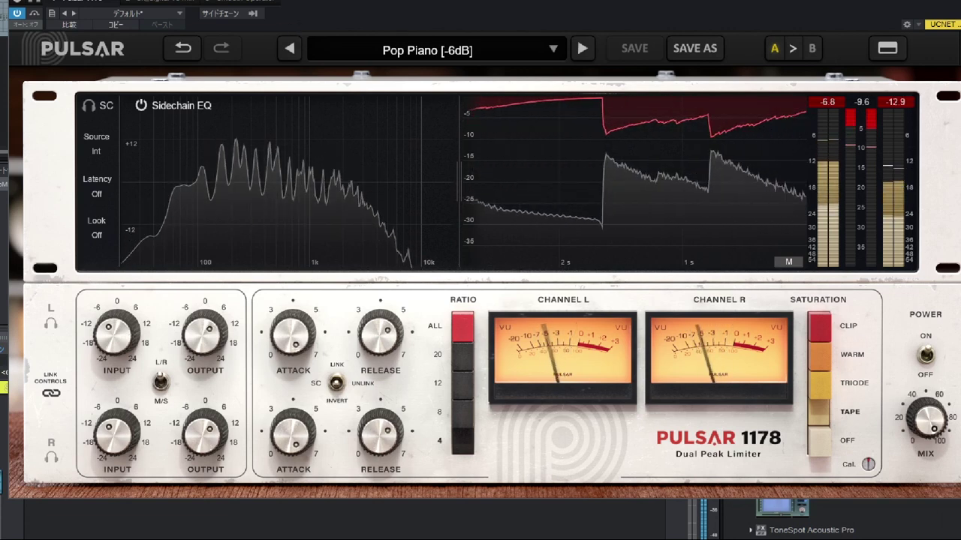
{"action": "left_click", "coordinate": [18, 18]}
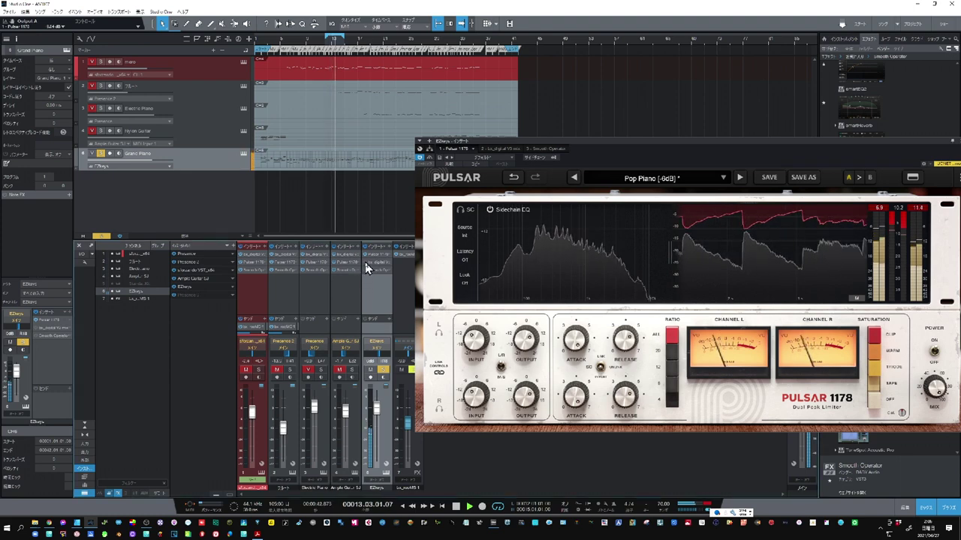
Open the Grand Piano's bx_digital V3 mix and load the Piano Pop preset.
{"action": "left_click", "coordinate": [370, 268]}
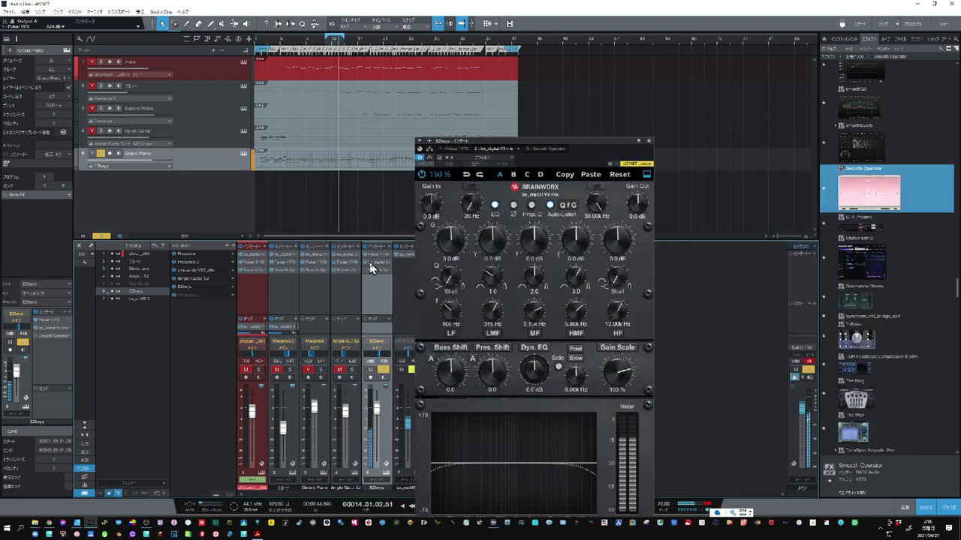
{"action": "left_click", "coordinate": [557, 139]}
{"action": "left_click_drag", "start_coordinate": [557, 137], "coordinate": [564, 69]}
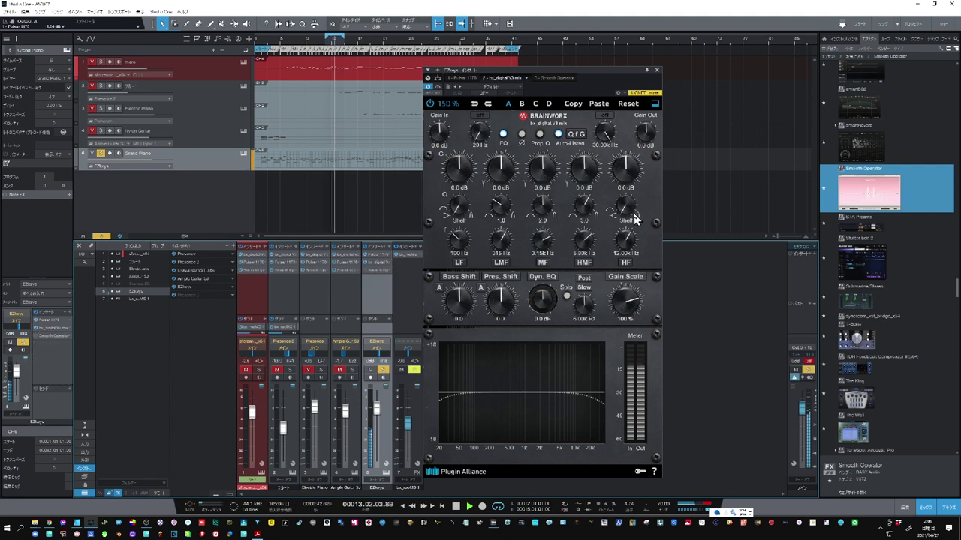
{"action": "left_click", "coordinate": [486, 86]}
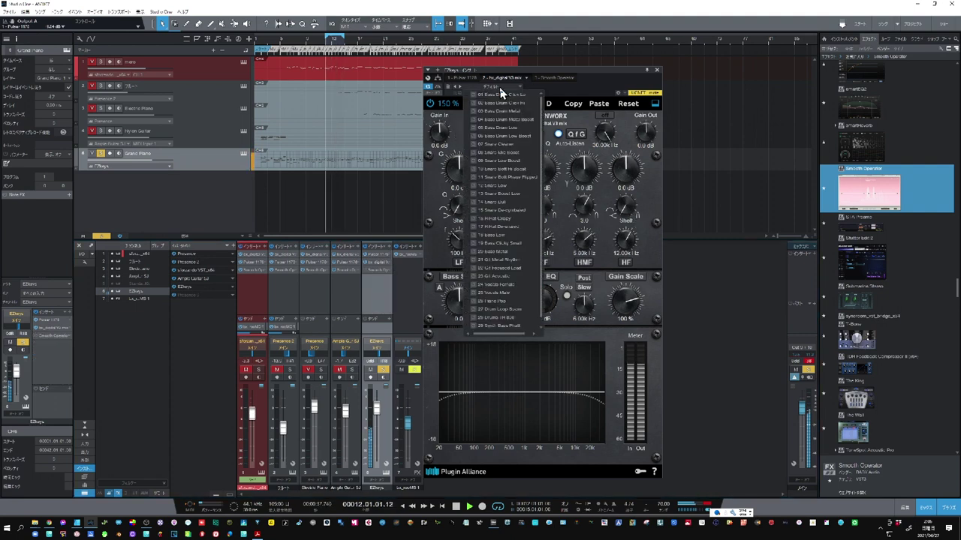
{"action": "left_click", "coordinate": [505, 301]}
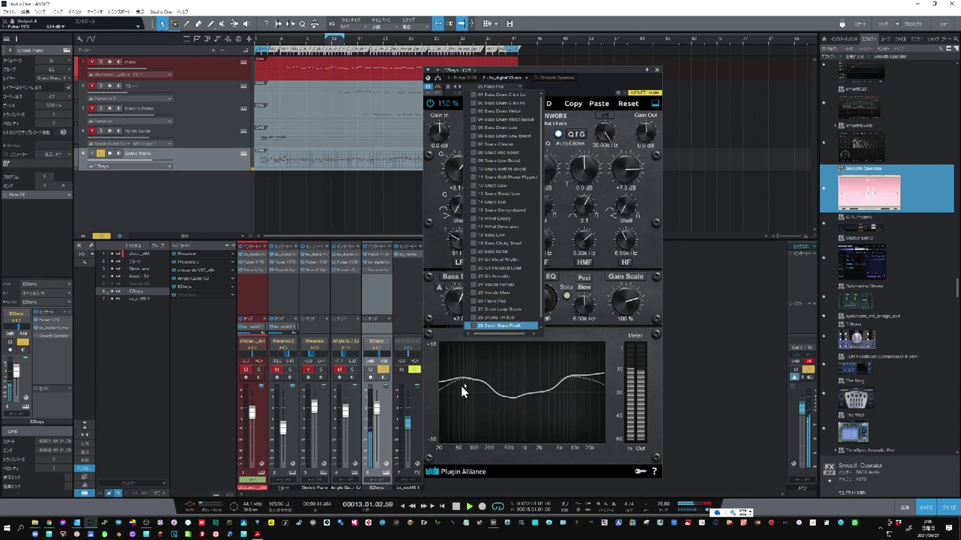
{"action": "left_click", "coordinate": [593, 100]}
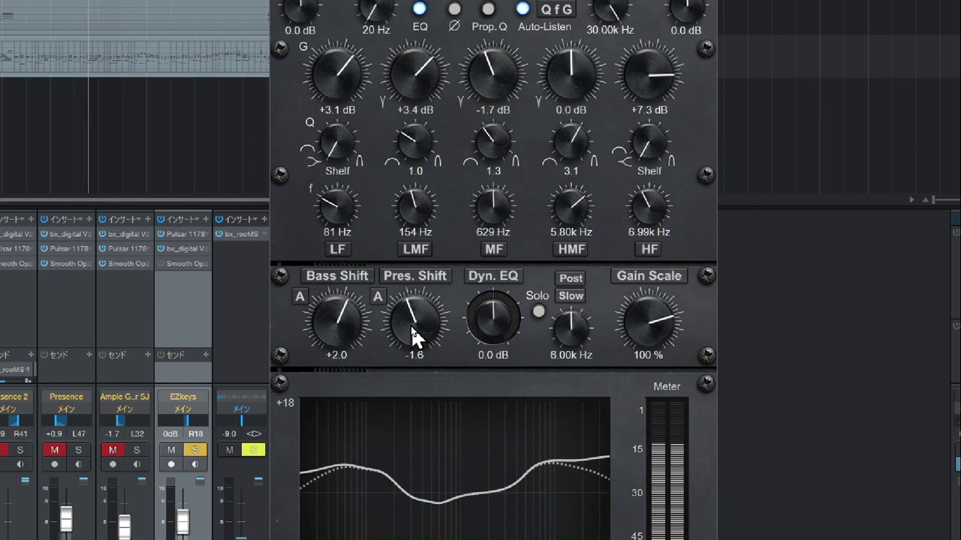
Set the EQ's Pres. Shift to +2.0 and Bass Shift to +0.3, and audition the piano during playback.
{"action": "left_click_drag", "start_coordinate": [412, 329], "coordinate": [420, 307]}
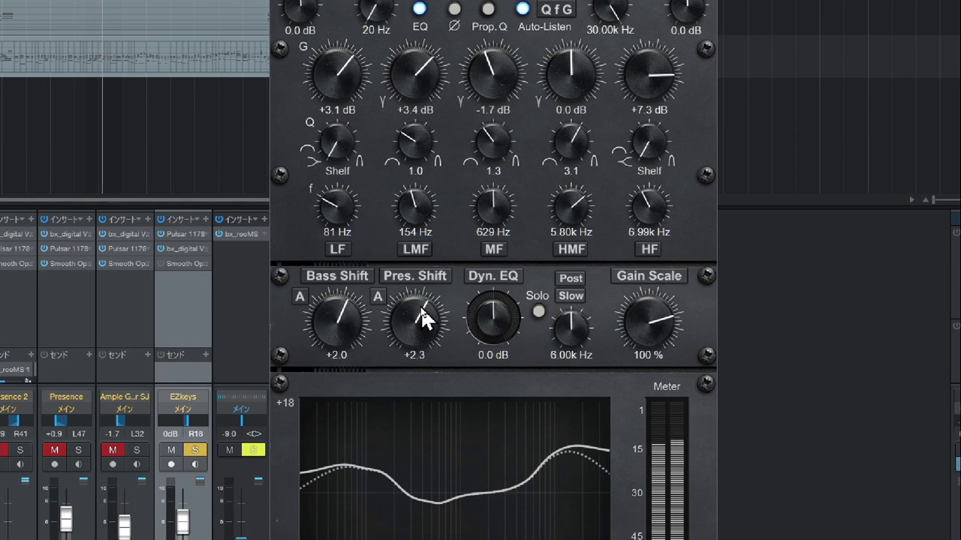
{"action": "mouse_move", "coordinate": [420, 307]}
{"action": "left_mouse_down"}
{"action": "mouse_move", "coordinate": [427, 300]}
{"action": "mouse_move", "coordinate": [417, 306]}
{"action": "left_mouse_up"}
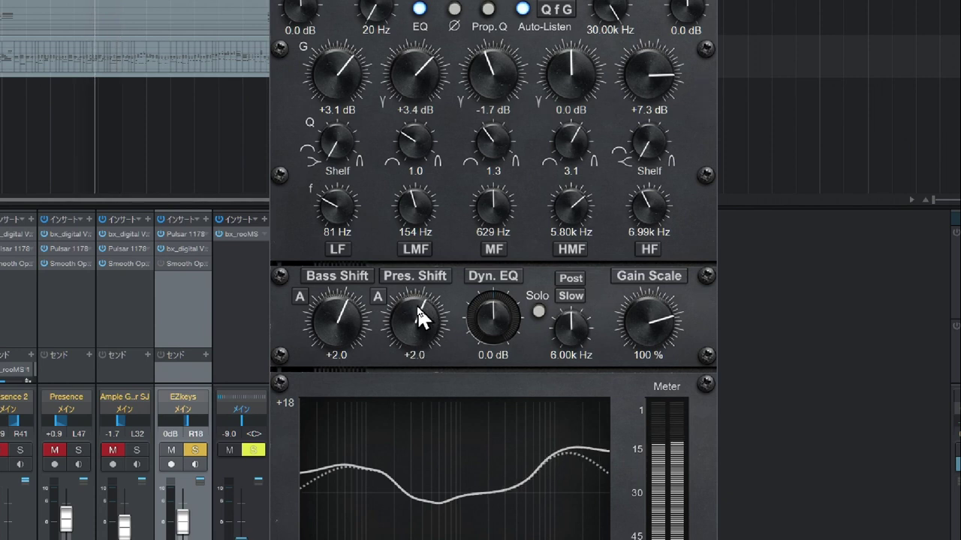
{"action": "left_click_drag", "start_coordinate": [336, 326], "coordinate": [332, 334]}
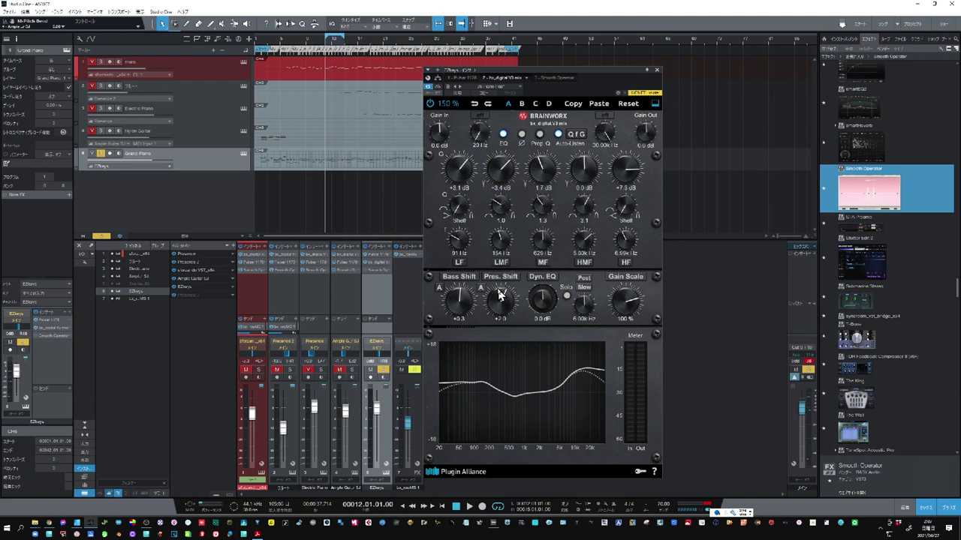
{"action": "key", "text": "space"}
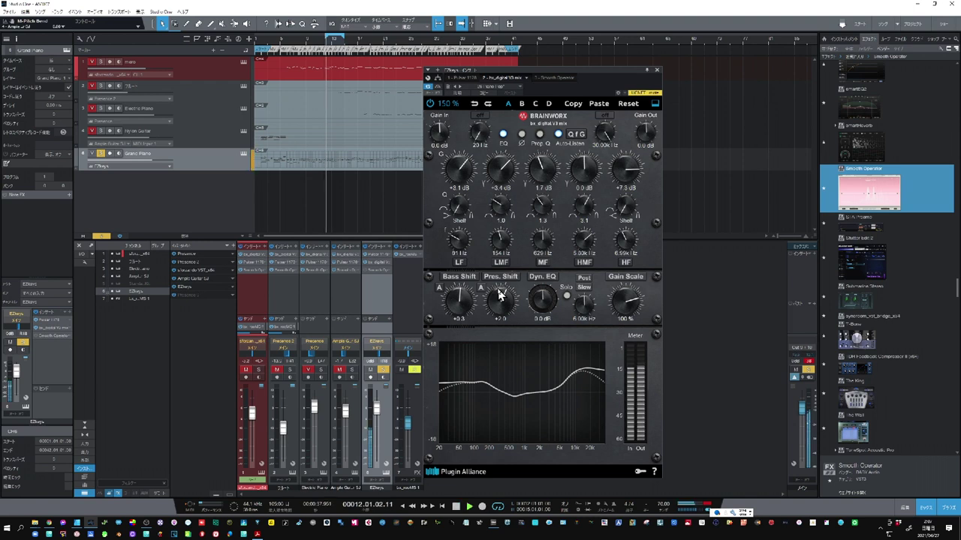
{"action": "left_click", "coordinate": [368, 252]}
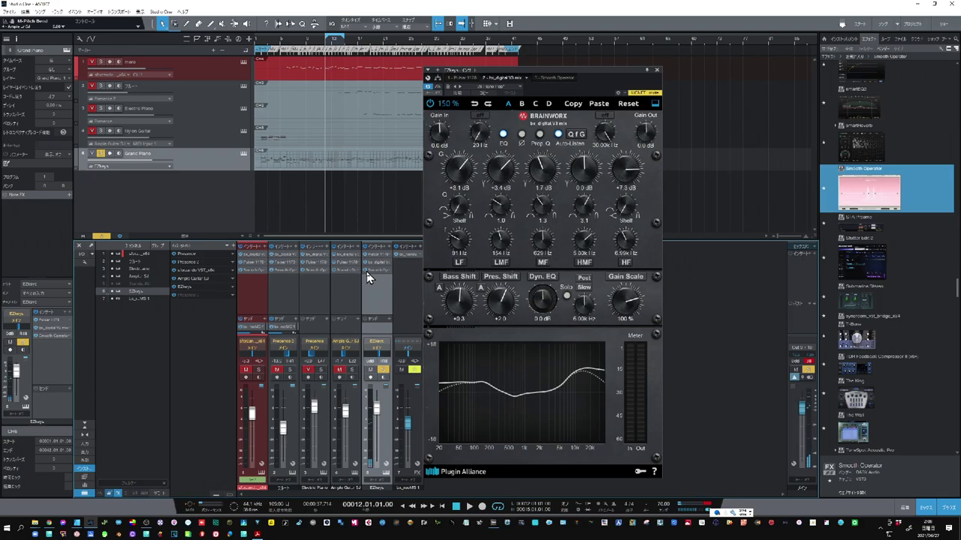
Open the Grand Piano's Smooth Operator and lower its threshold to -41.2 dB.
{"action": "left_click", "coordinate": [377, 271]}
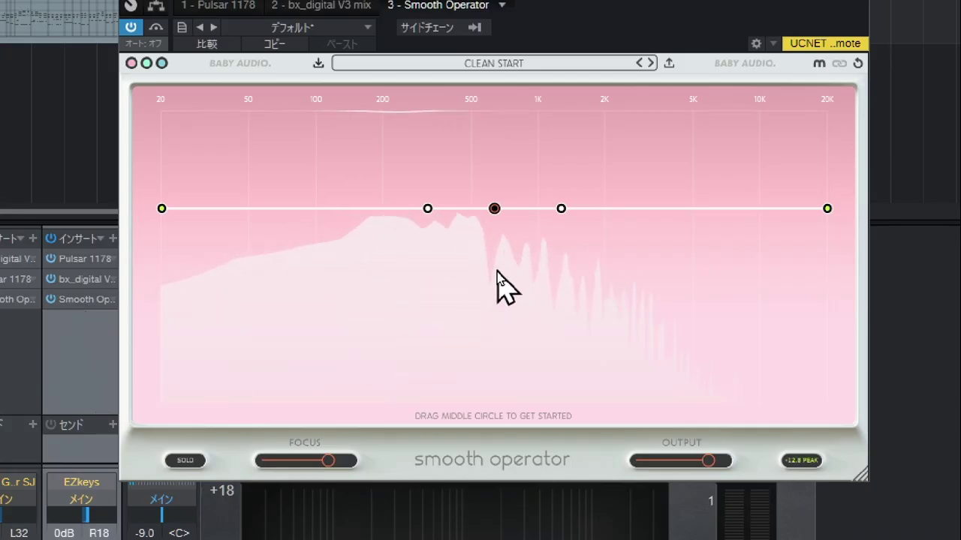
{"action": "left_click", "coordinate": [494, 209]}
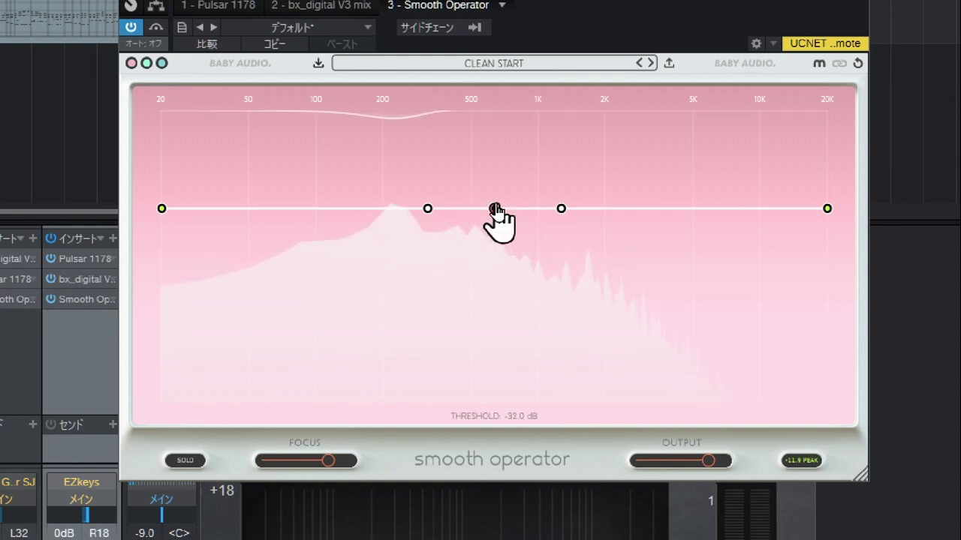
{"action": "left_click_drag", "start_coordinate": [494, 209], "coordinate": [491, 237]}
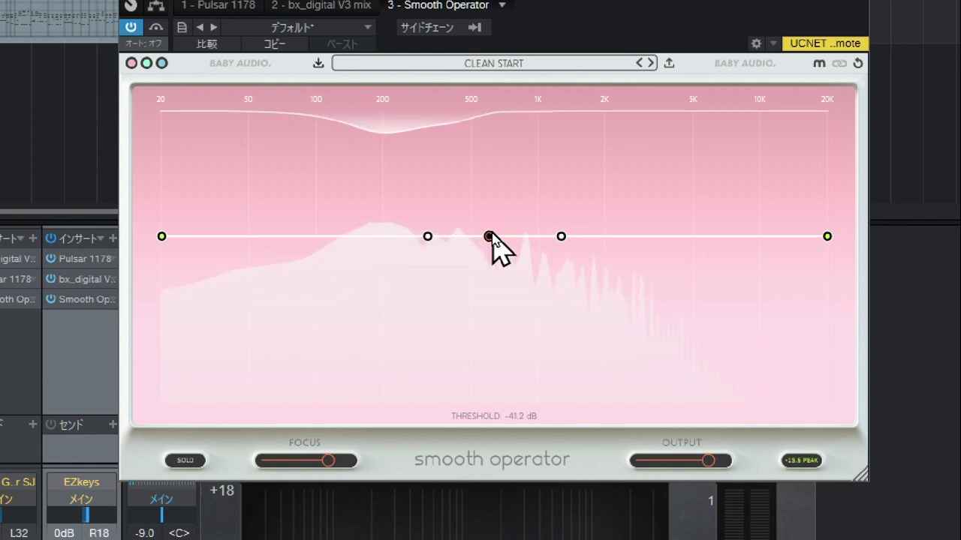
Pull the lower offset node to 203 Hz at -8.0 dB, enable solo listening, and move it slightly deeper to about 260 Hz.
{"action": "mouse_move", "coordinate": [429, 240]}
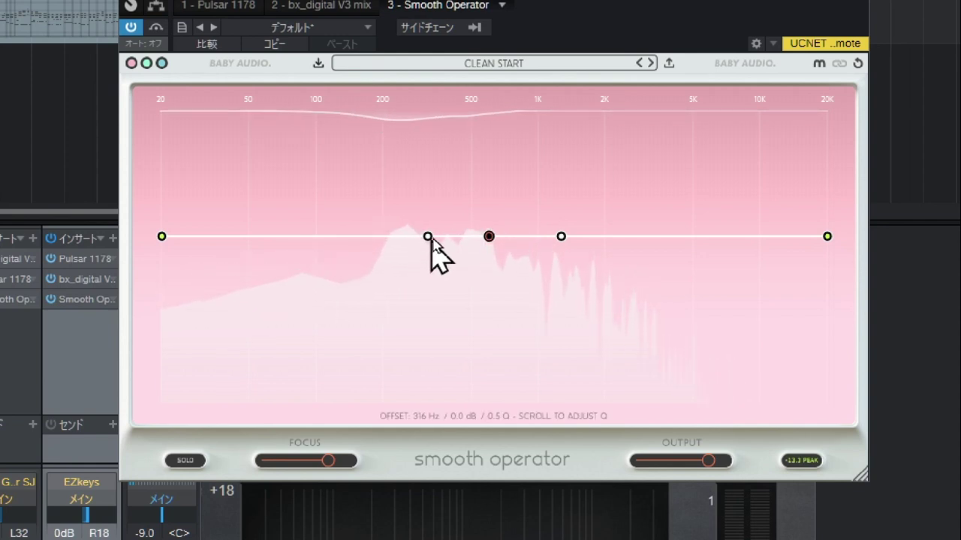
{"action": "left_click_drag", "start_coordinate": [427, 237], "coordinate": [385, 260]}
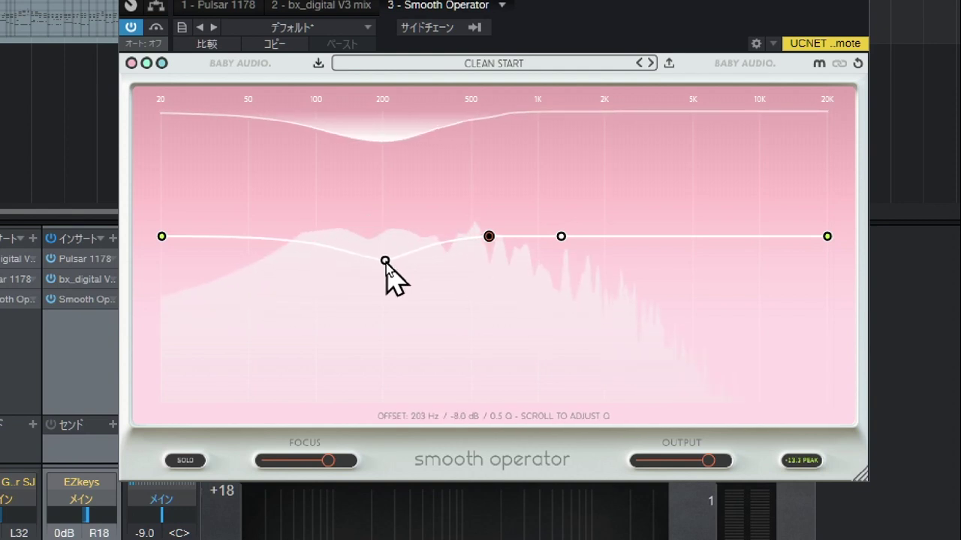
{"action": "left_click", "coordinate": [188, 460]}
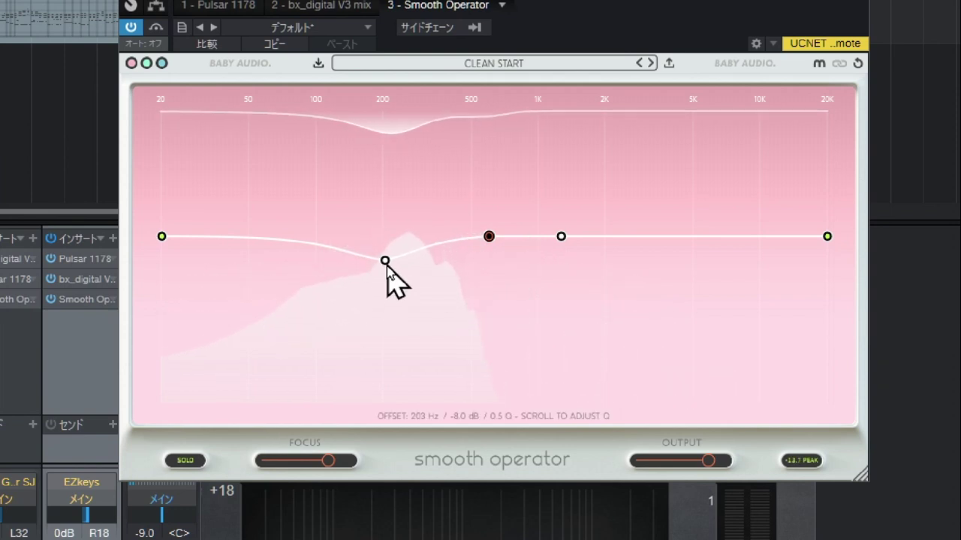
{"action": "left_click_drag", "start_coordinate": [386, 262], "coordinate": [406, 270]}
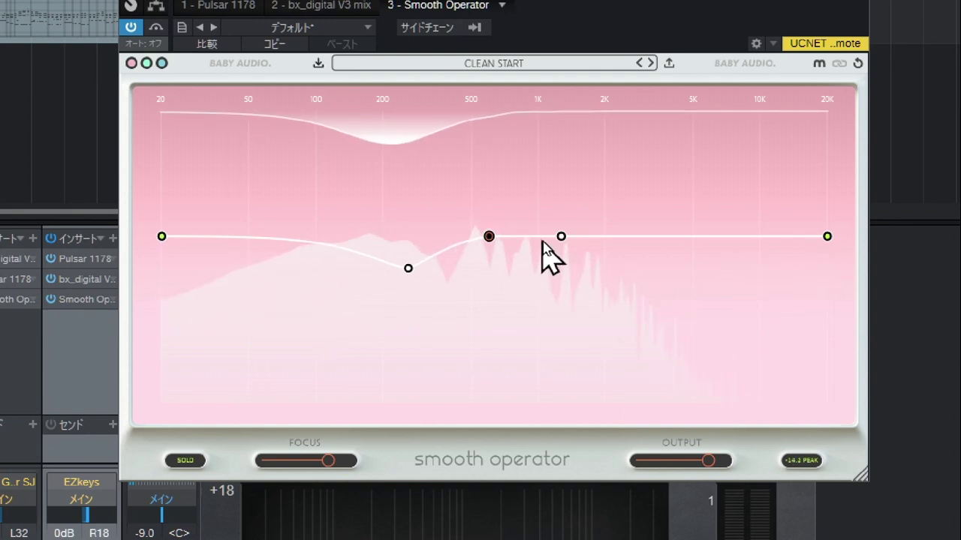
Raise the upper offset node at about 2.7 kHz and the 20 kHz end node above the threshold line.
{"action": "mouse_move", "coordinate": [563, 241]}
{"action": "left_click_drag", "start_coordinate": [564, 242], "coordinate": [633, 206]}
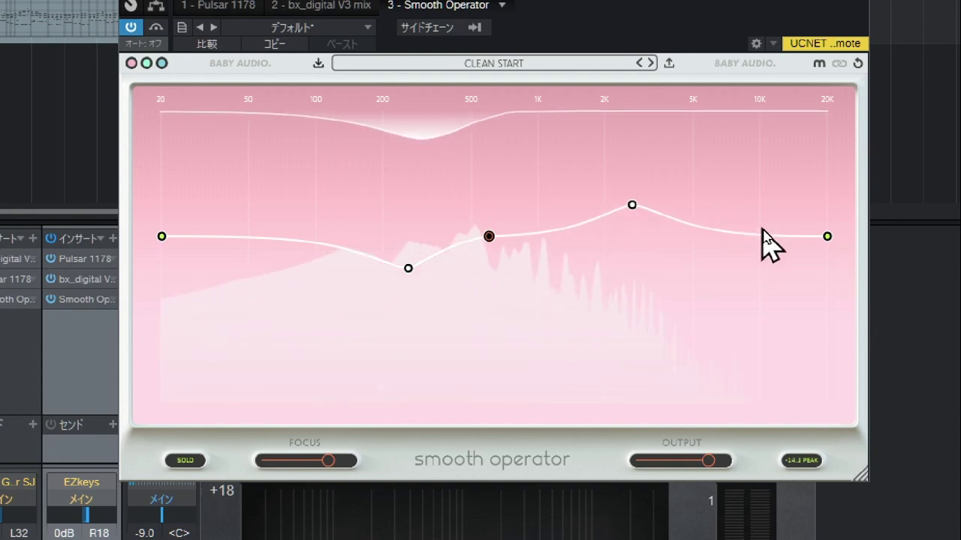
{"action": "left_click_drag", "start_coordinate": [826, 239], "coordinate": [827, 190]}
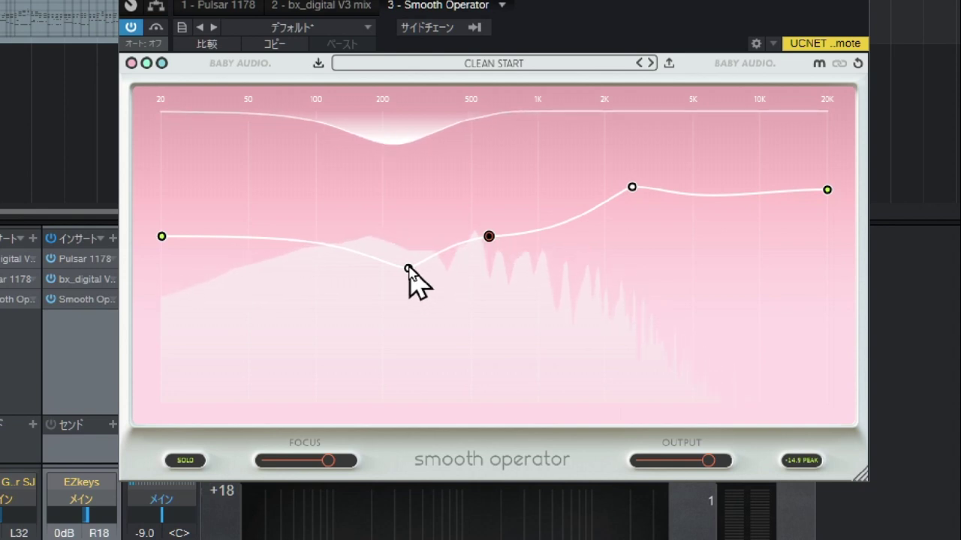
Ease the lower offset node up to about 230 Hz and compare the piano with all its inserts bypassed.
{"action": "left_click_drag", "start_coordinate": [408, 269], "coordinate": [395, 250]}
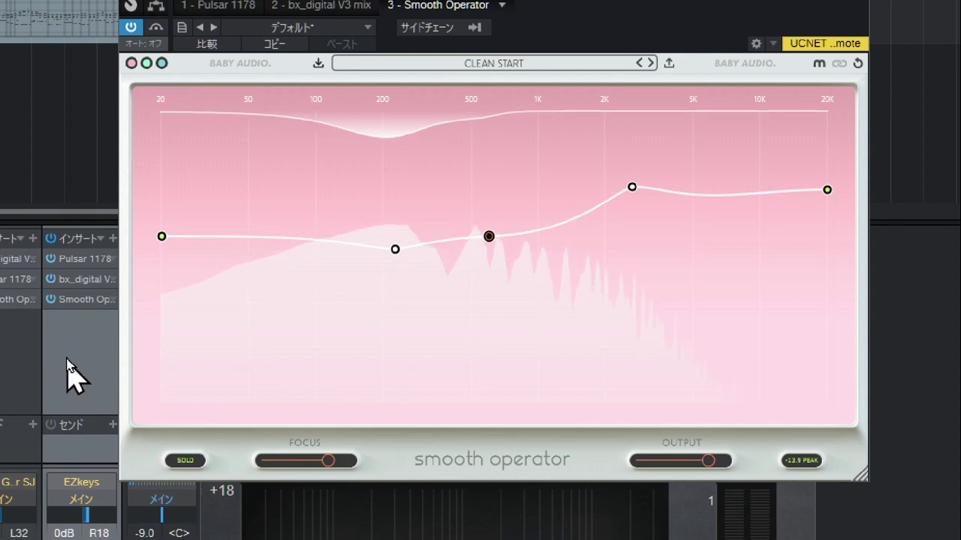
{"action": "left_click", "coordinate": [49, 239]}
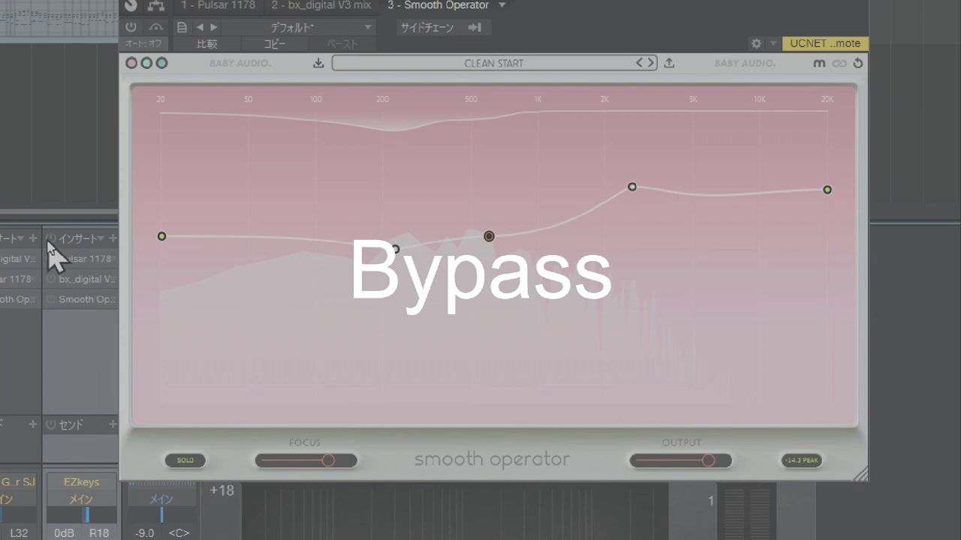
{"action": "left_click", "coordinate": [50, 239]}
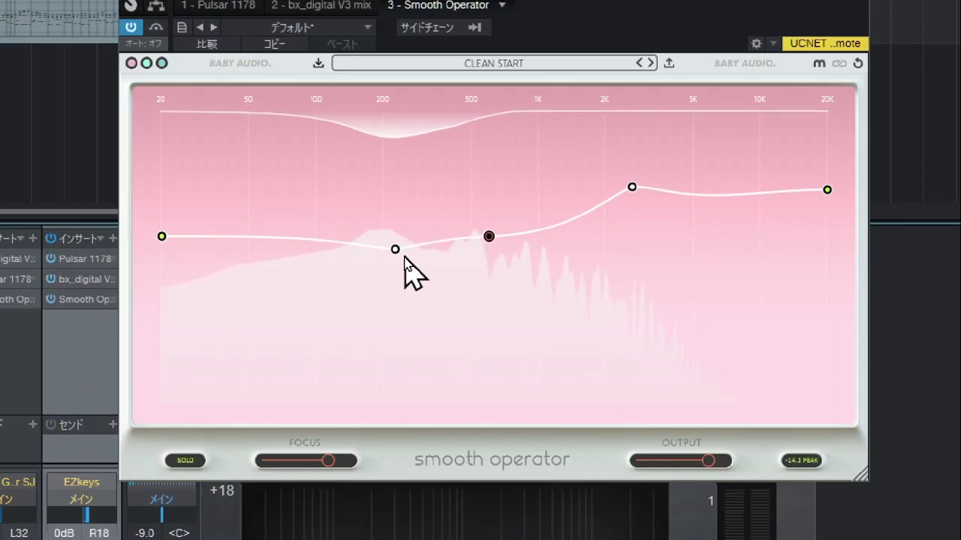
Shift the lower offset node to about 190 Hz, raise the 20 Hz end node, and compare with Smooth Operator bypassed.
{"action": "left_click_drag", "start_coordinate": [395, 253], "coordinate": [378, 251]}
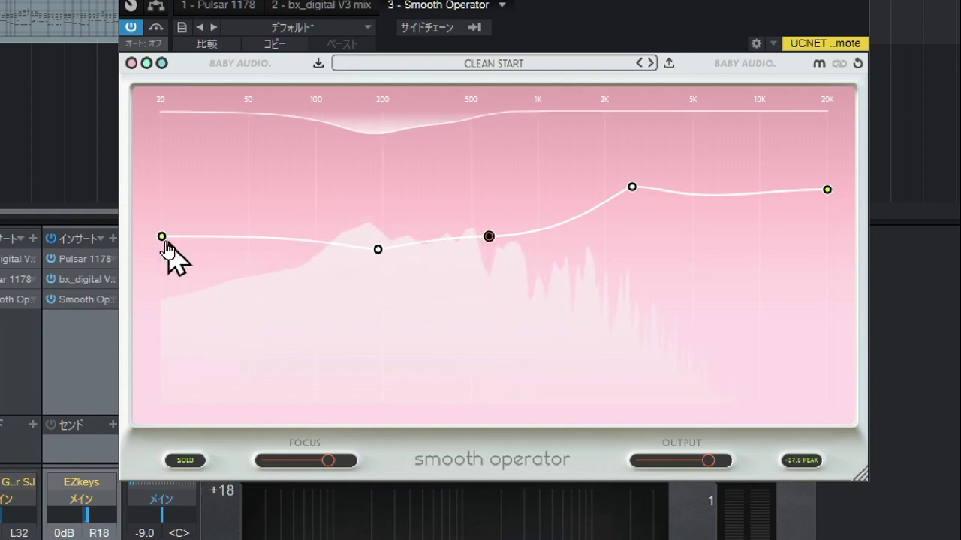
{"action": "left_click_drag", "start_coordinate": [163, 242], "coordinate": [172, 223]}
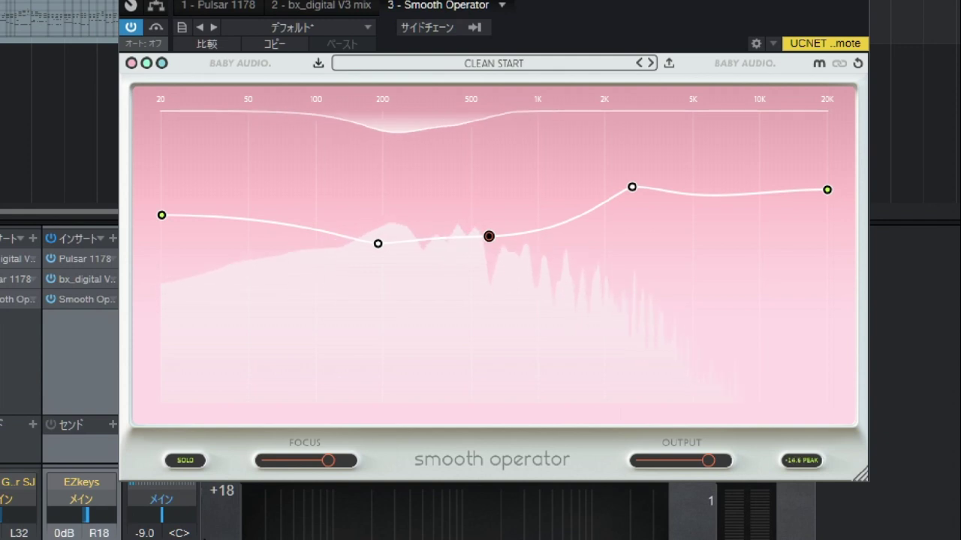
{"action": "left_click", "coordinate": [136, 30]}
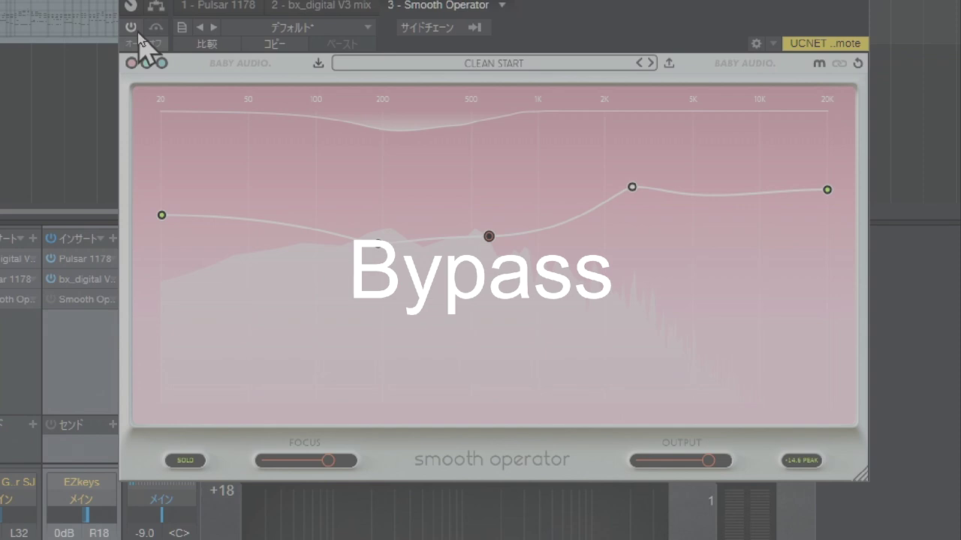
{"action": "left_click", "coordinate": [136, 31]}
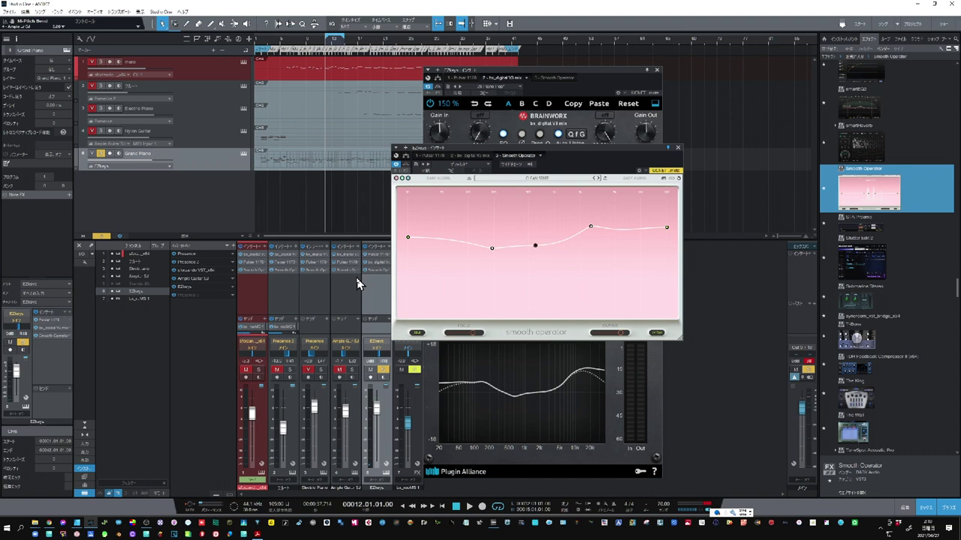
Solo the Nylon Guitar track instead of the Grand Piano and try the Dobro Sustain [-4dB] preset in its Pulsar 1178.
{"action": "left_click", "coordinate": [100, 132]}
{"action": "left_click", "coordinate": [98, 154]}
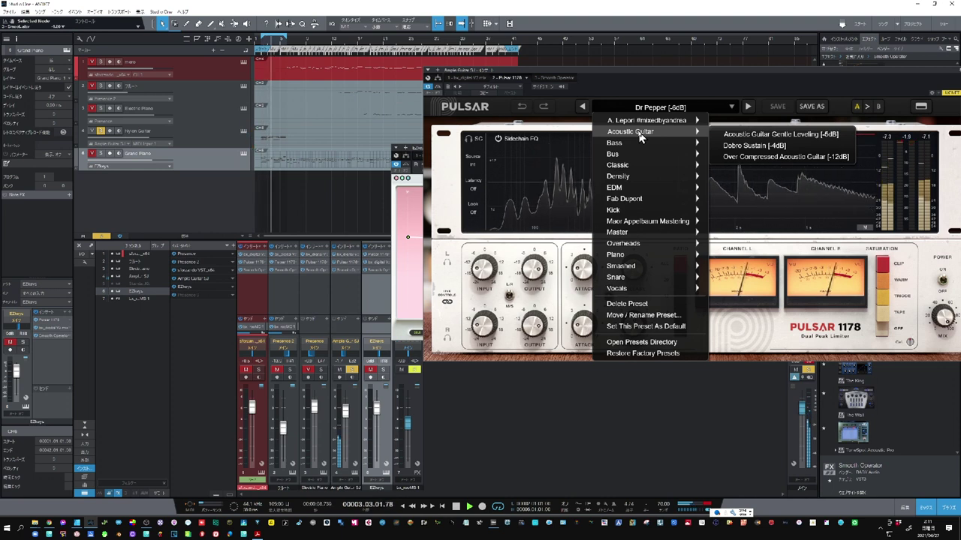
{"action": "left_click", "coordinate": [732, 146]}
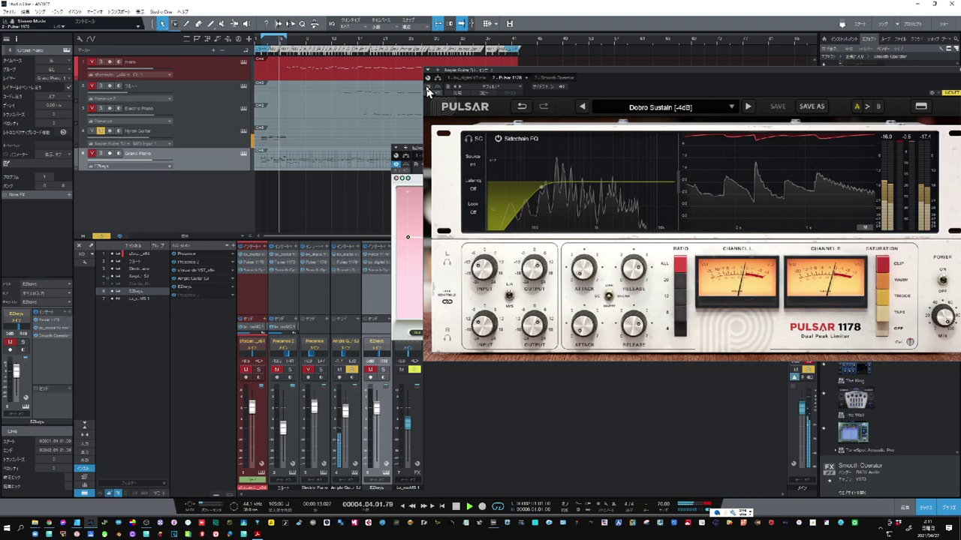
Load the Acoustic Guitar Gentle Leveling [-5dB] preset in the Nylon Guitar's Pulsar 1178.
{"action": "left_click", "coordinate": [655, 113]}
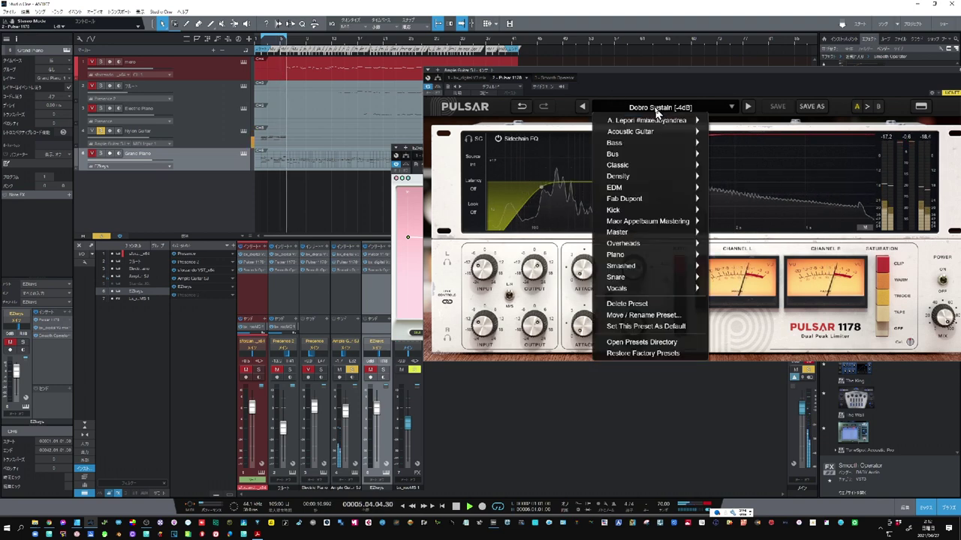
{"action": "mouse_move", "coordinate": [655, 134]}
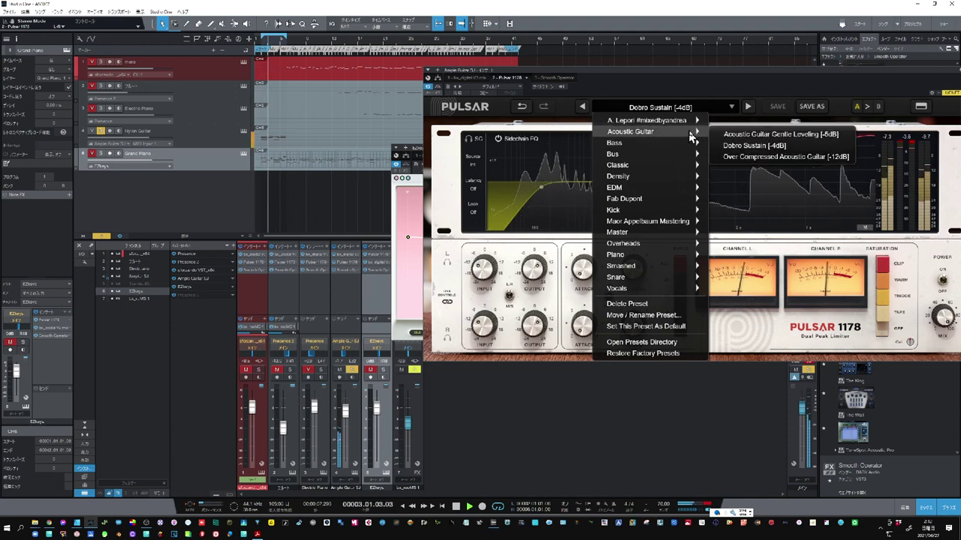
{"action": "left_click", "coordinate": [751, 134]}
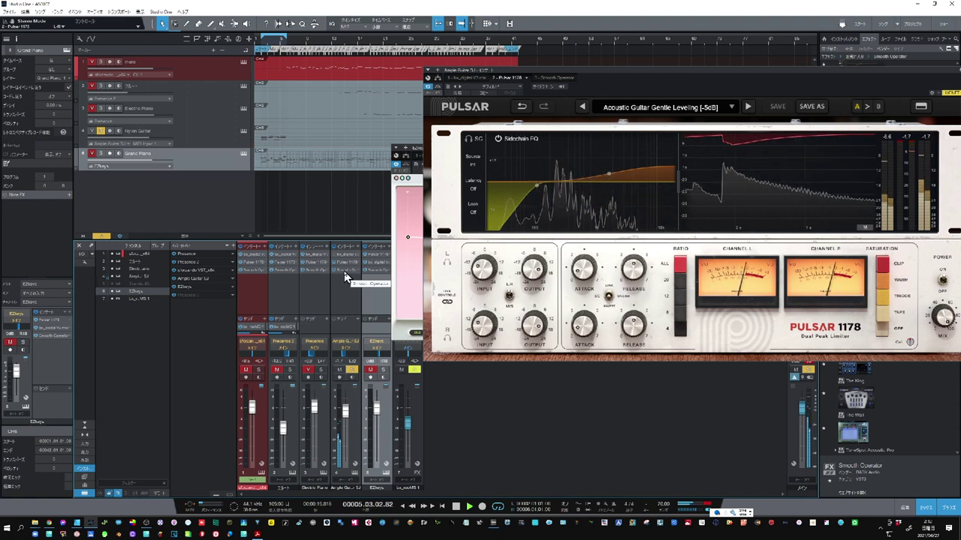
Open the Nylon Guitar's Smooth Operator and lower its threshold to -36.2 dB.
{"action": "left_click", "coordinate": [345, 277]}
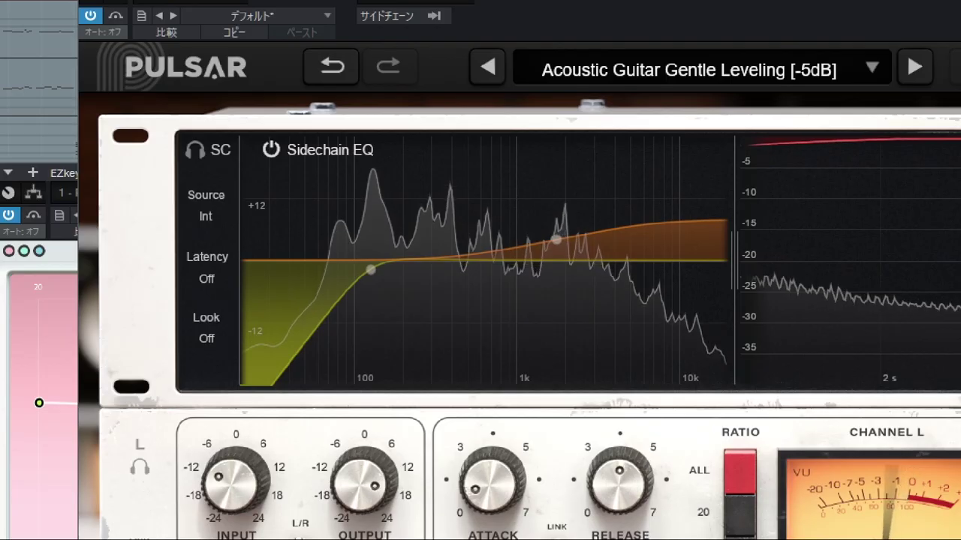
{"action": "left_click", "coordinate": [345, 277]}
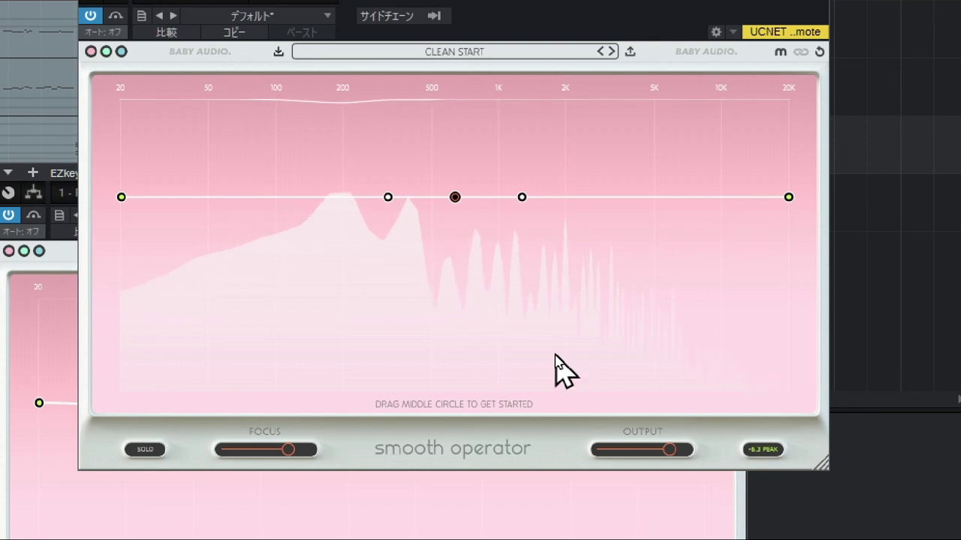
{"action": "mouse_move", "coordinate": [455, 199]}
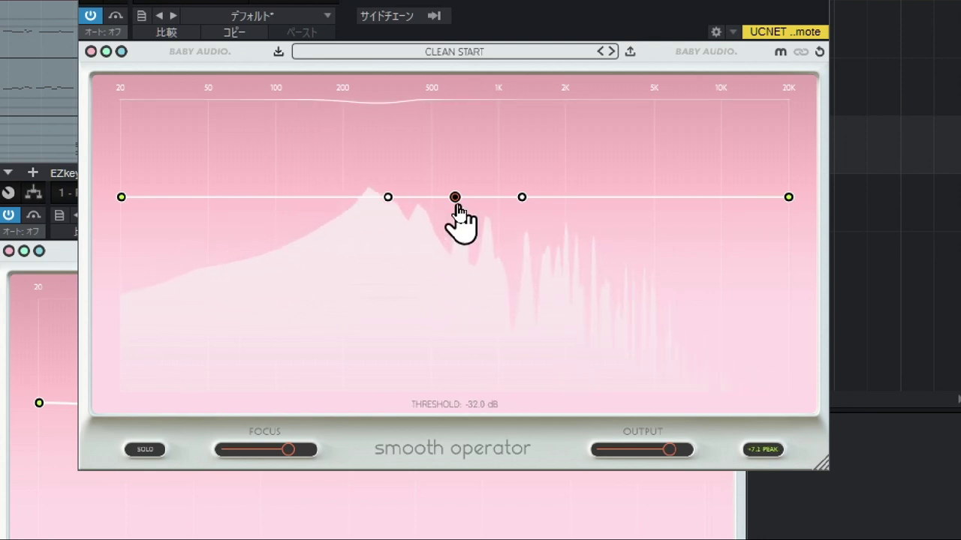
{"action": "left_click_drag", "start_coordinate": [459, 205], "coordinate": [458, 219]}
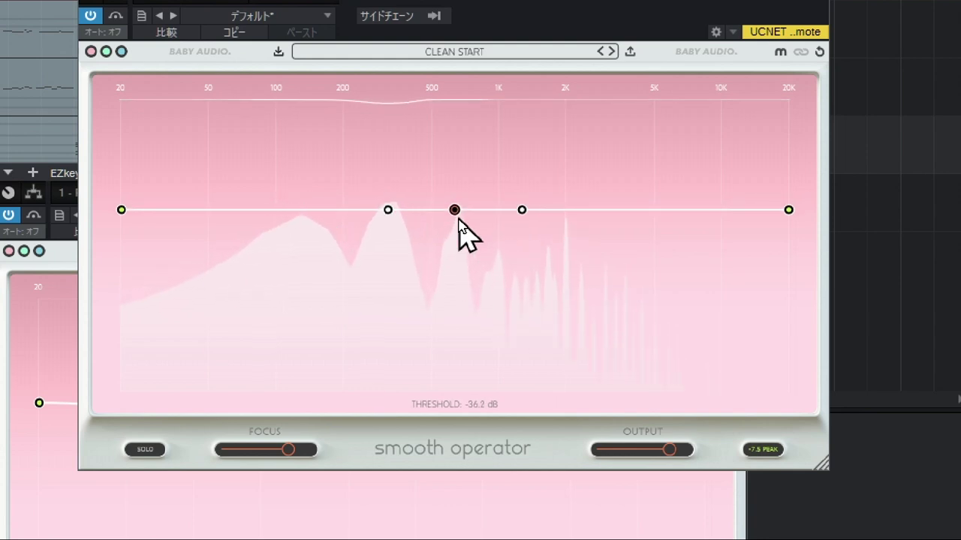
Lower Smooth Operator's lower offset node to around 230 Hz, raise the 20 Hz end node, and compare with the plug-in bypassed.
{"action": "left_click_drag", "start_coordinate": [393, 215], "coordinate": [361, 231]}
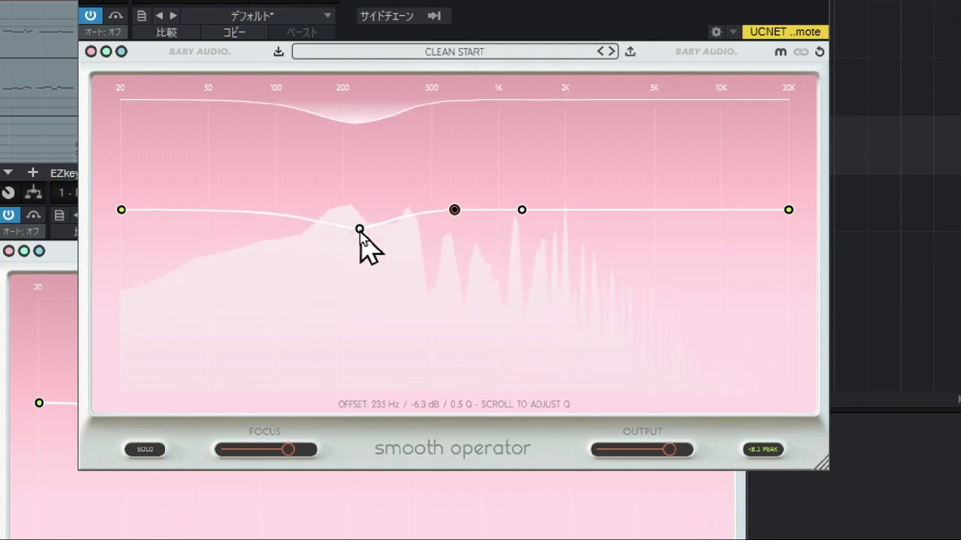
{"action": "left_click", "coordinate": [93, 20]}
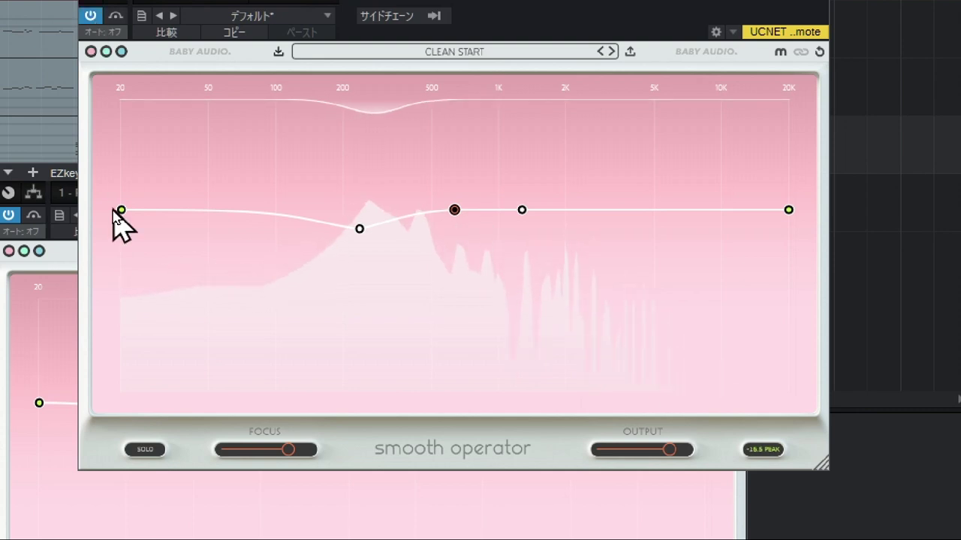
{"action": "mouse_move", "coordinate": [118, 217]}
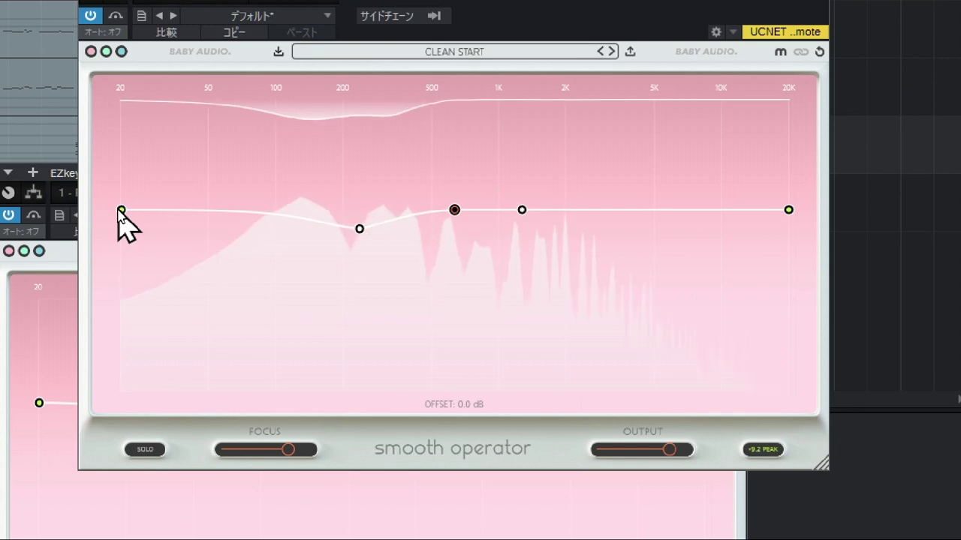
{"action": "left_click_drag", "start_coordinate": [124, 209], "coordinate": [125, 177]}
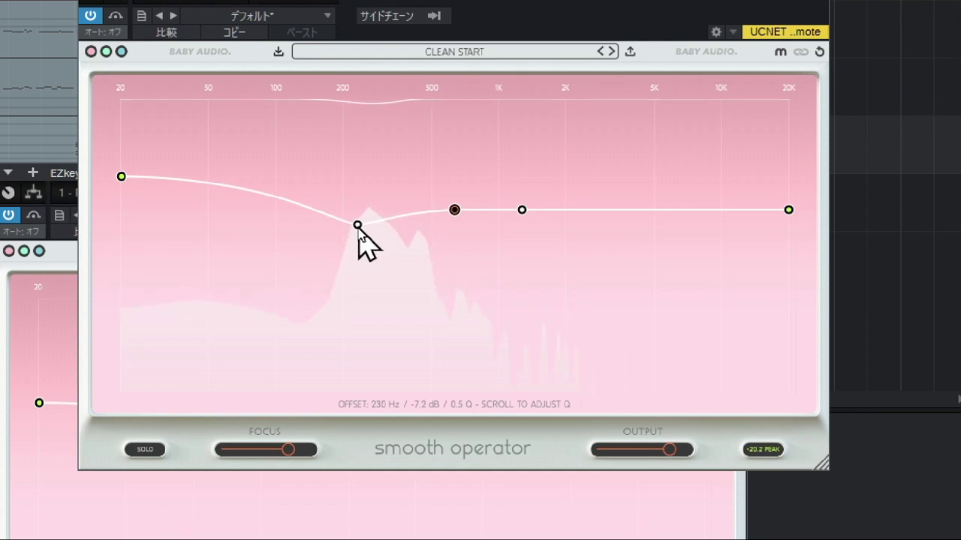
{"action": "left_click_drag", "start_coordinate": [358, 223], "coordinate": [356, 238]}
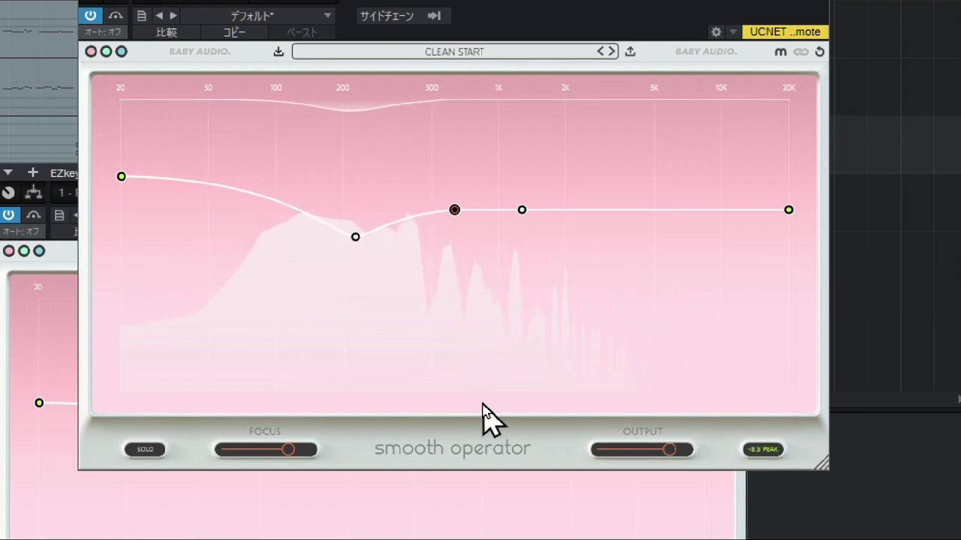
Raise the Focus amount in the Nylon Guitar's Smooth Operator and compare the sound with the plug-in bypassed.
{"action": "left_click", "coordinate": [299, 450]}
{"action": "left_click_drag", "start_coordinate": [299, 458], "coordinate": [311, 460]}
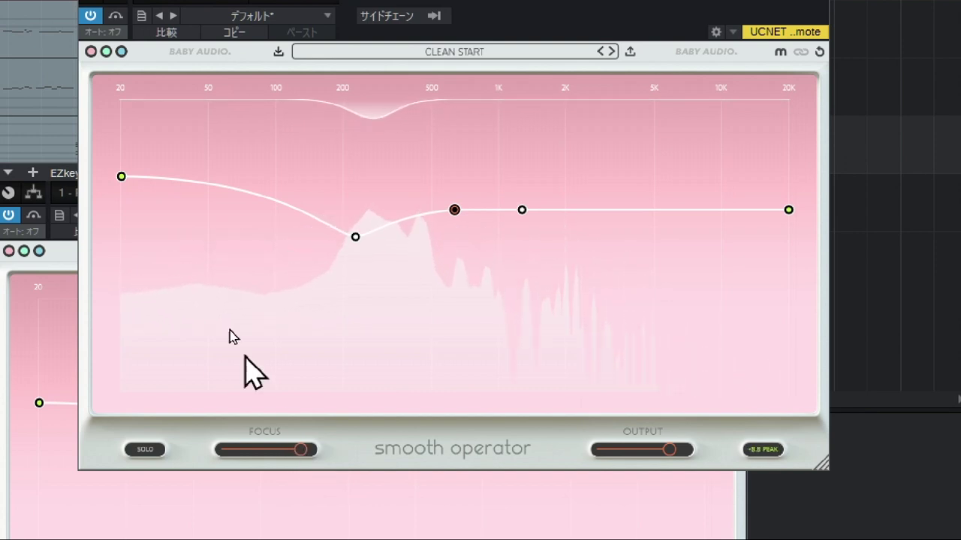
{"action": "left_click", "coordinate": [92, 17]}
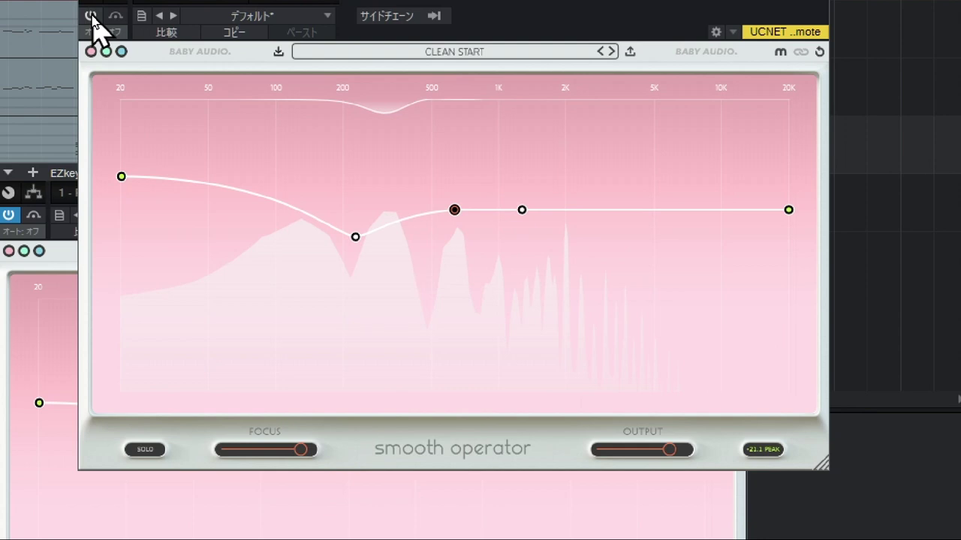
{"action": "left_click", "coordinate": [91, 17]}
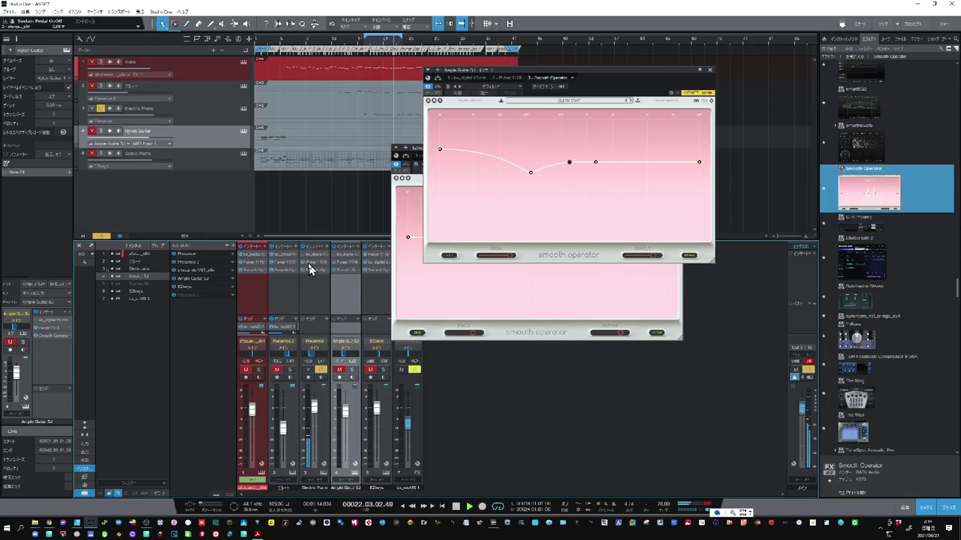
Open the Electric Piano's Pulsar 1178 with the Dr Pepper [-6dB] preset, adjust its input and output gain, and compare it bypassed.
{"action": "left_click", "coordinate": [311, 271]}
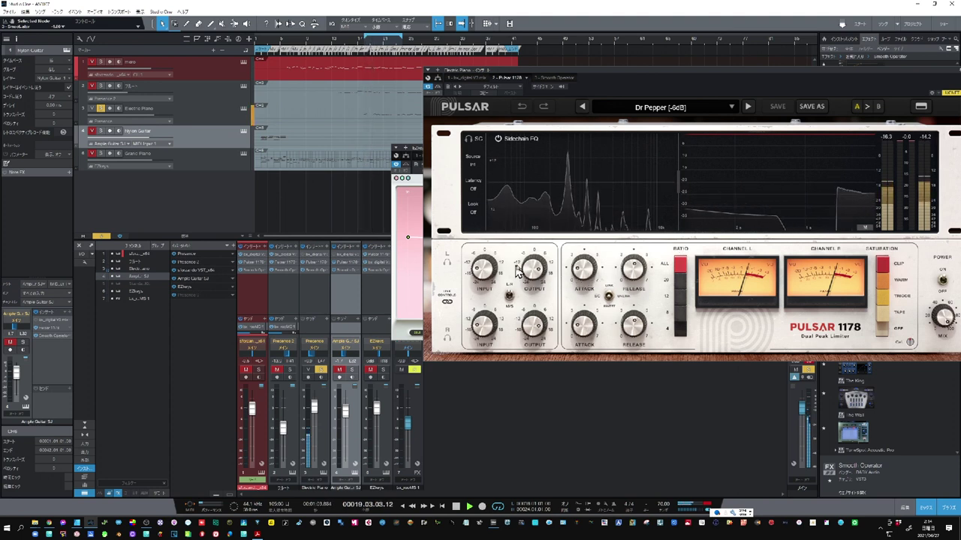
{"action": "mouse_move", "coordinate": [492, 275]}
{"action": "scroll", "coordinate": [492, 276], "scroll_direction": "up", "scroll_amount": 2}
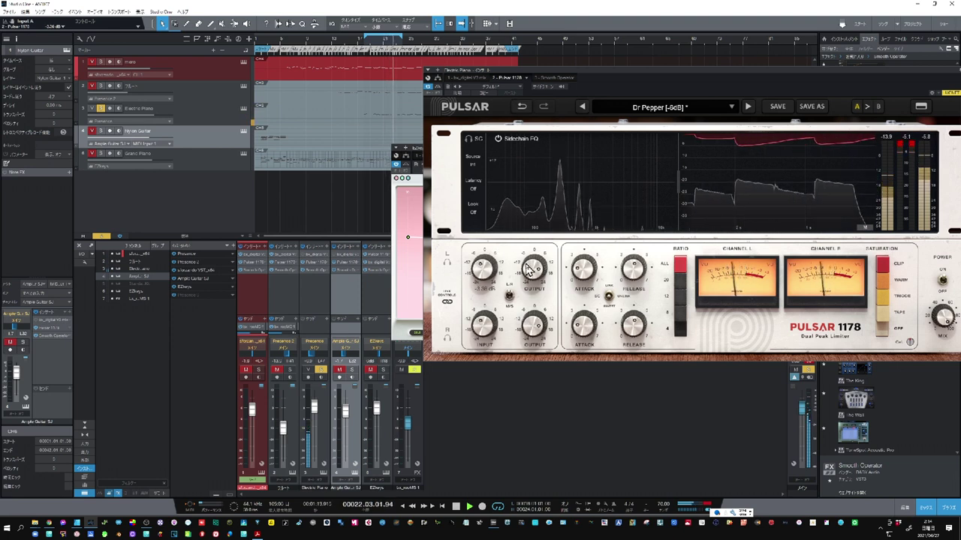
{"action": "mouse_move", "coordinate": [529, 269]}
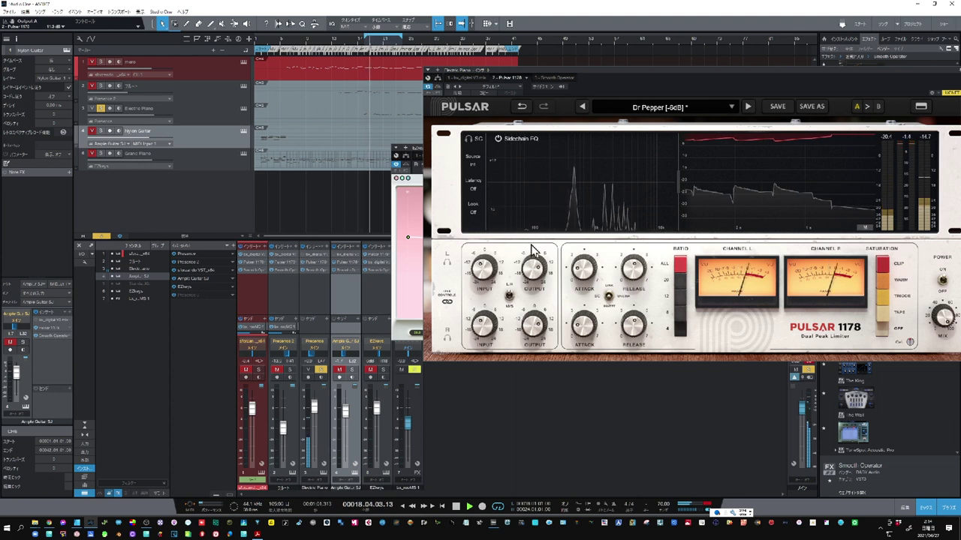
{"action": "left_click_drag", "start_coordinate": [531, 271], "coordinate": [527, 283]}
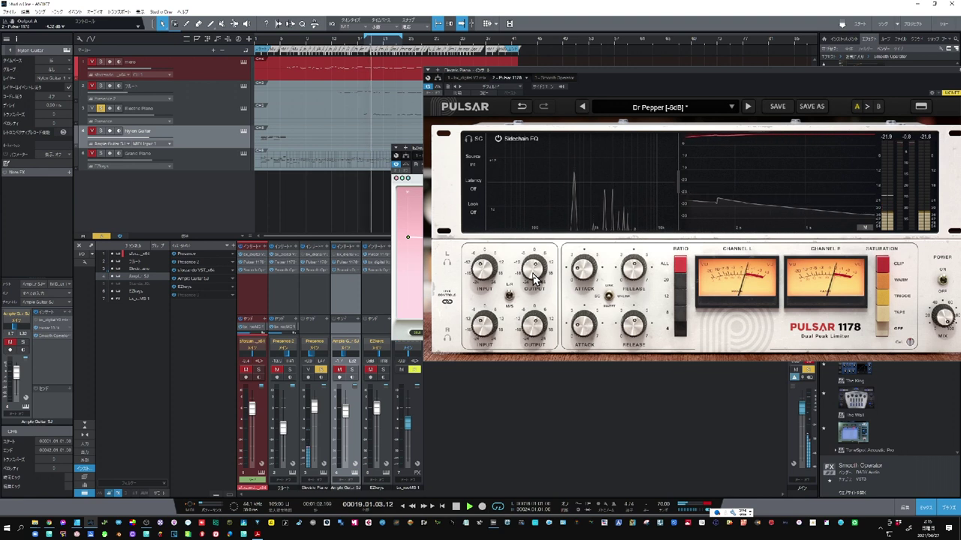
{"action": "left_click_drag", "start_coordinate": [490, 285], "coordinate": [536, 267]}
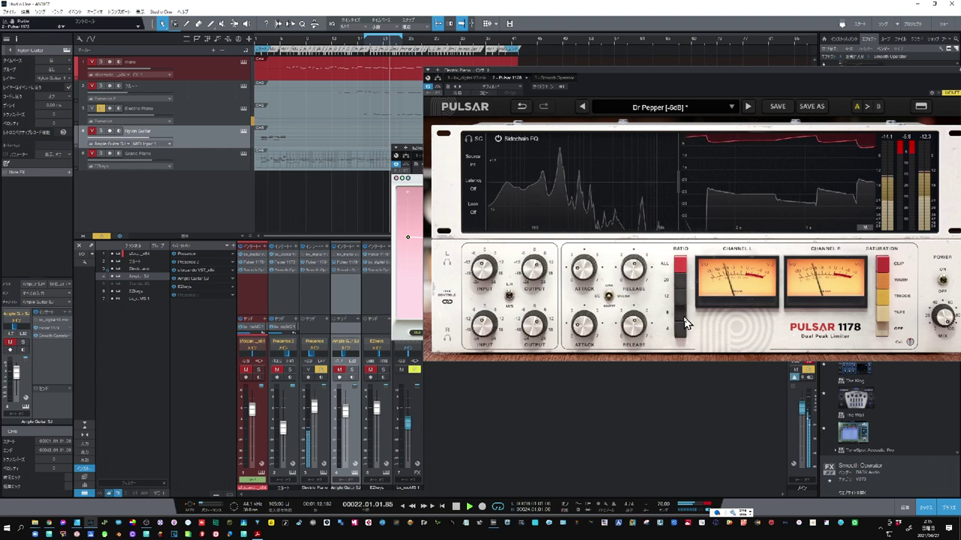
{"action": "mouse_move", "coordinate": [529, 276]}
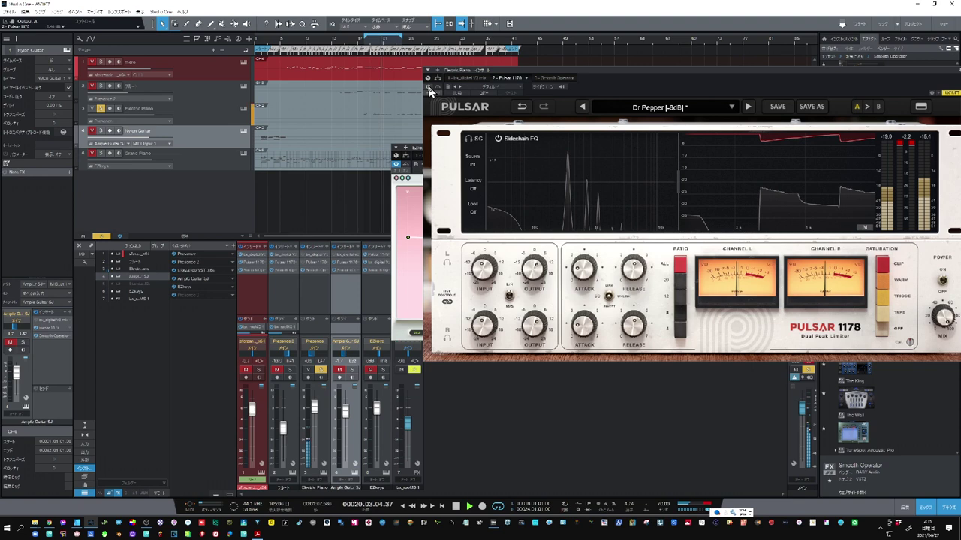
{"action": "left_click", "coordinate": [429, 88]}
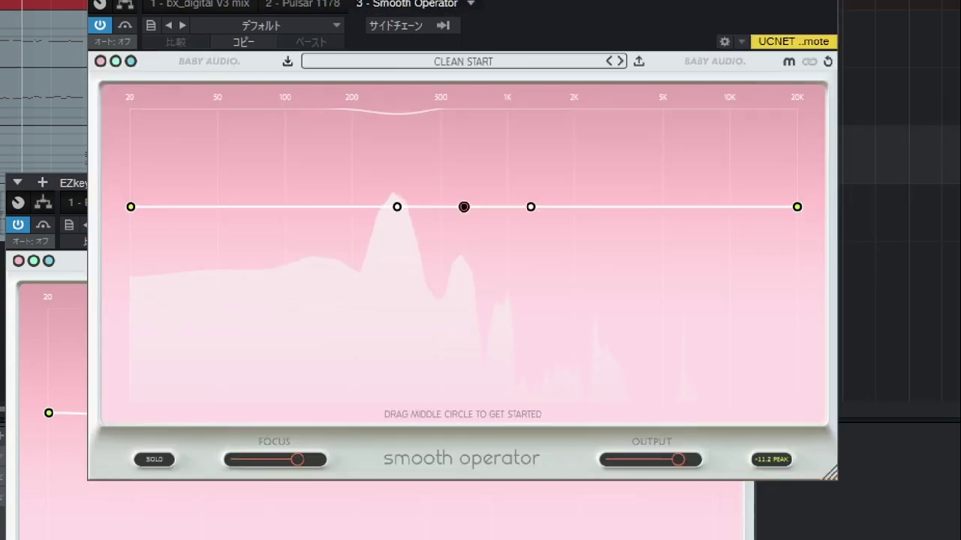
Lower the Electric Piano's Smooth Operator threshold to -36.8 dB and pull the lower offset node to about 450 Hz, -9.0 dB.
{"action": "left_click_drag", "start_coordinate": [465, 208], "coordinate": [468, 221]}
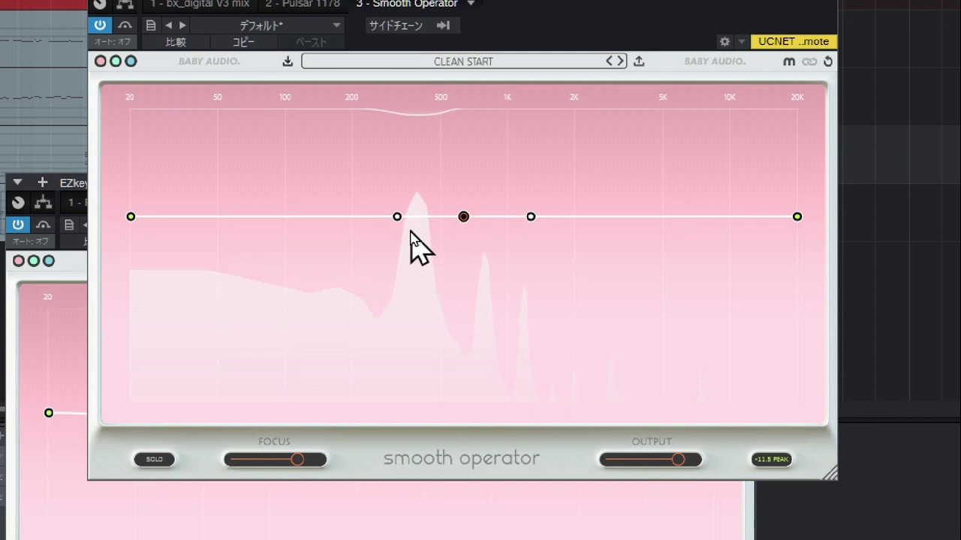
{"action": "mouse_move", "coordinate": [403, 220]}
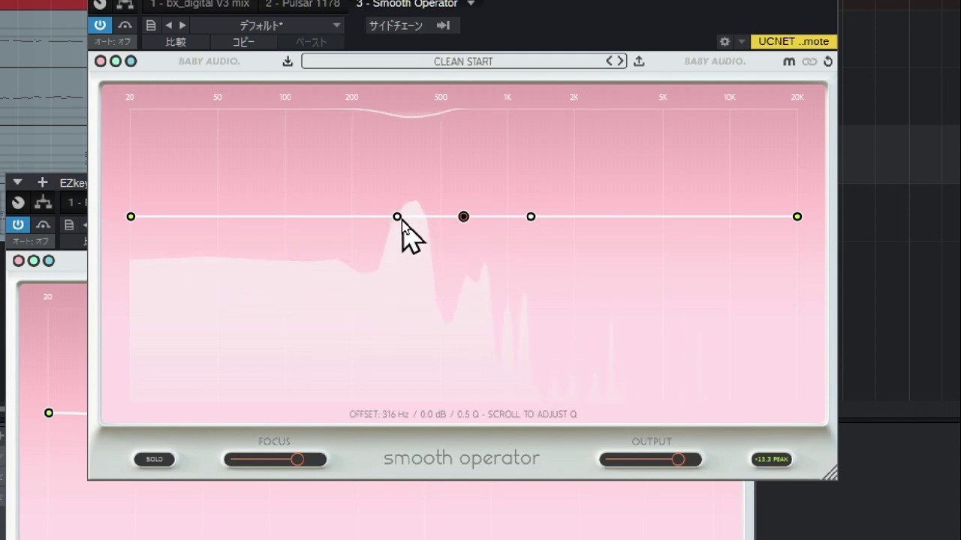
{"action": "left_click_drag", "start_coordinate": [400, 218], "coordinate": [433, 246]}
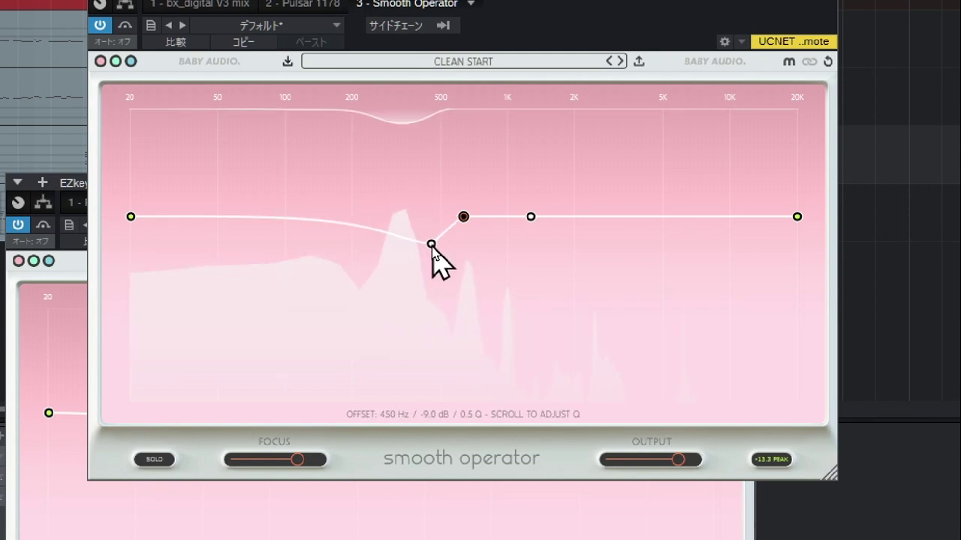
{"action": "left_click_drag", "start_coordinate": [463, 218], "coordinate": [472, 222]}
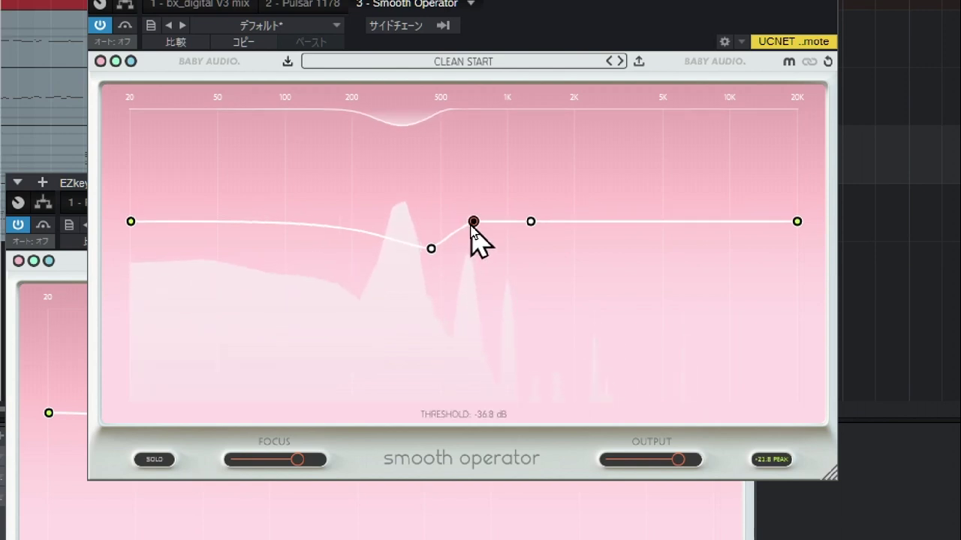
Turn on Smooth Operator's Solo listening and reposition the lower offset node at about 459 Hz, -11.0 dB.
{"action": "mouse_move", "coordinate": [433, 251]}
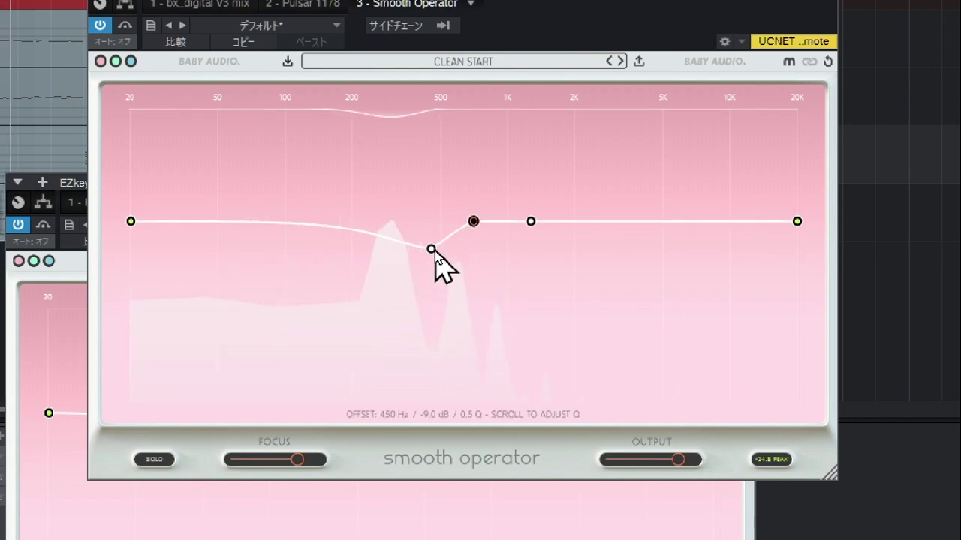
{"action": "left_click_drag", "start_coordinate": [431, 250], "coordinate": [418, 250]}
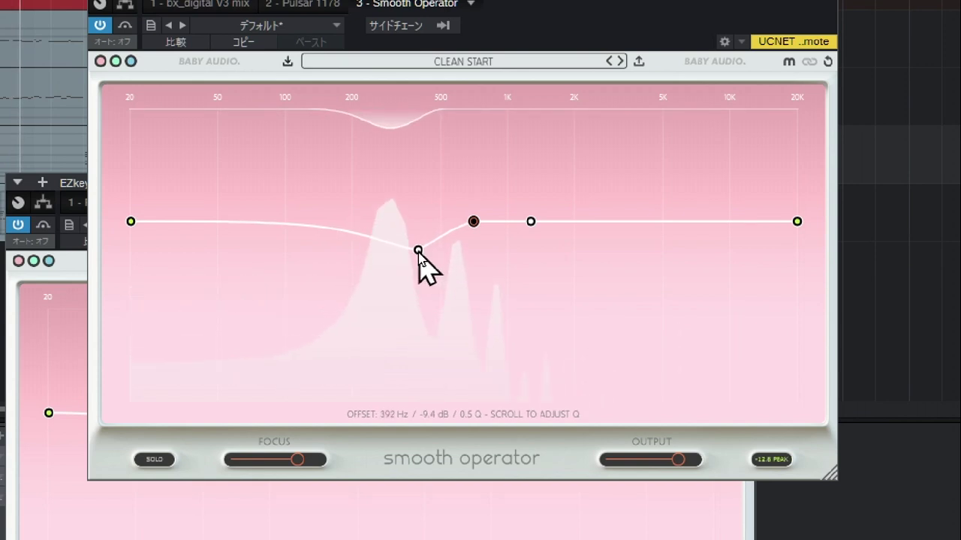
{"action": "left_click", "coordinate": [160, 460]}
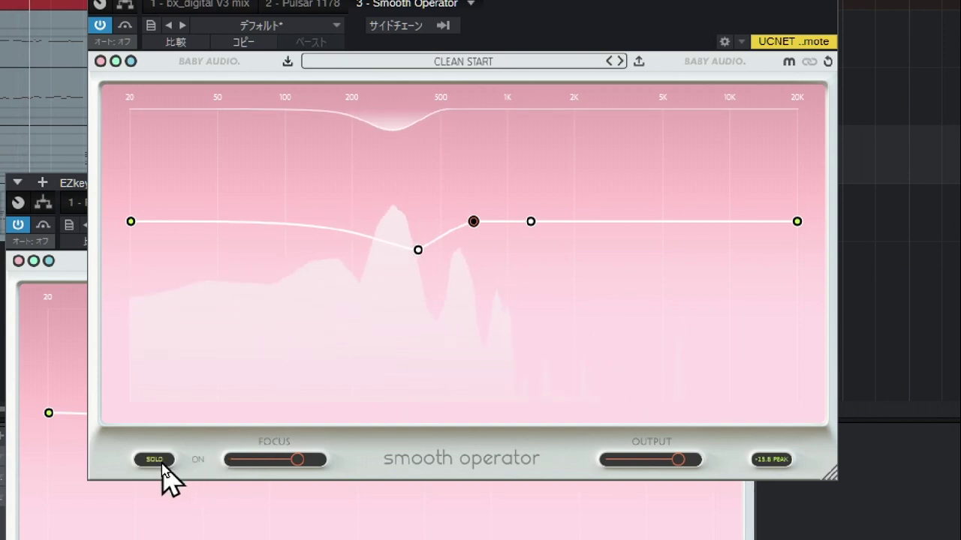
{"action": "mouse_move", "coordinate": [418, 250]}
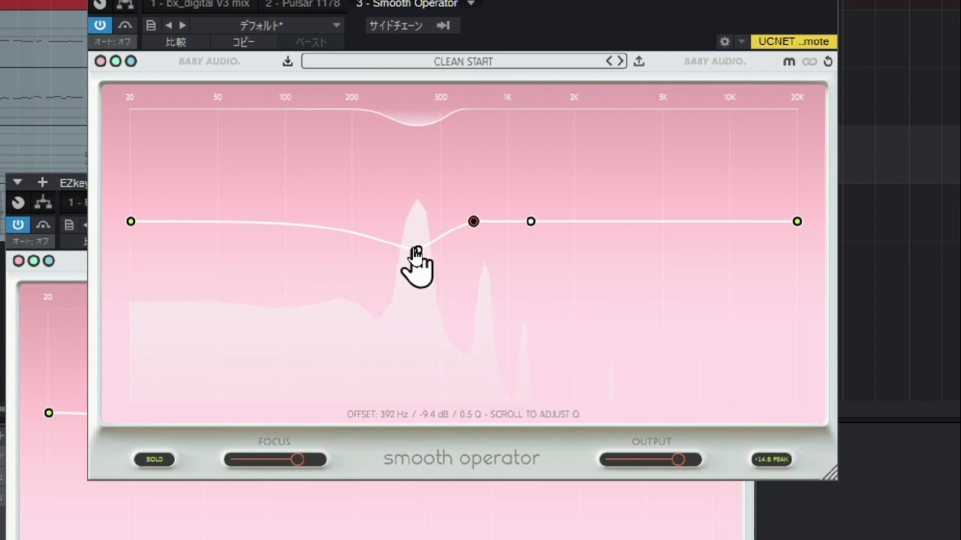
{"action": "left_click_drag", "start_coordinate": [419, 250], "coordinate": [433, 256]}
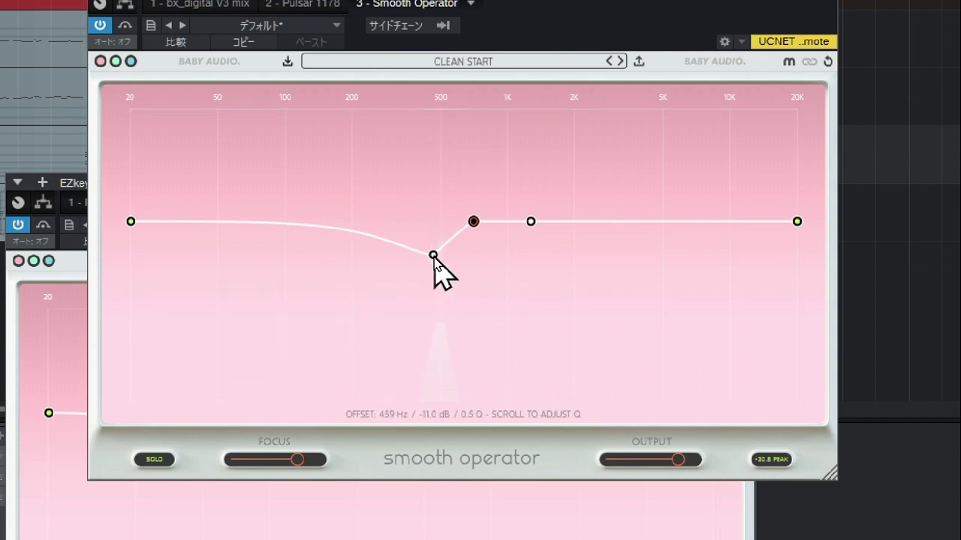
Raise Smooth Operator's Focus to 87, compare with the plug-in bypassed, and lift the 459 Hz node slightly.
{"action": "mouse_move", "coordinate": [294, 464]}
{"action": "left_click_drag", "start_coordinate": [294, 464], "coordinate": [310, 464]}
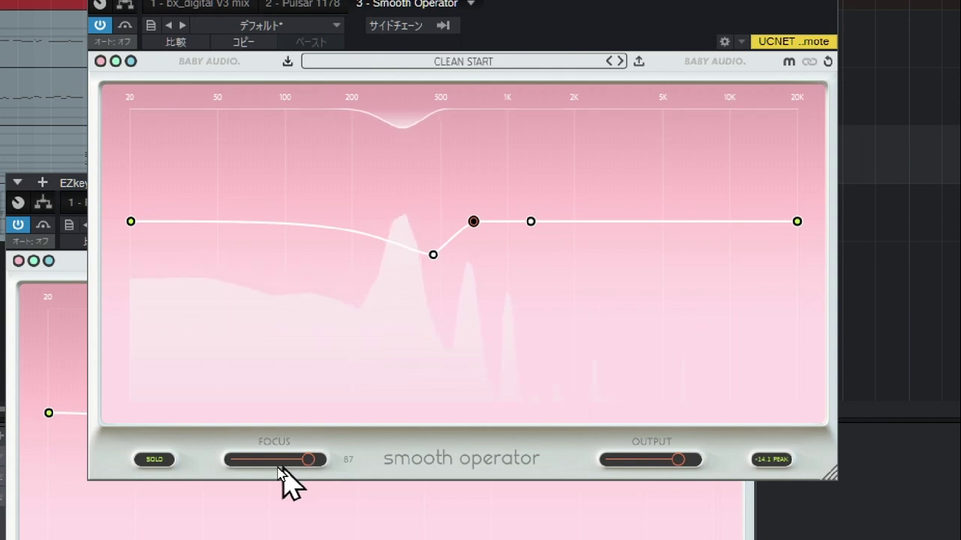
{"action": "left_click", "coordinate": [102, 27]}
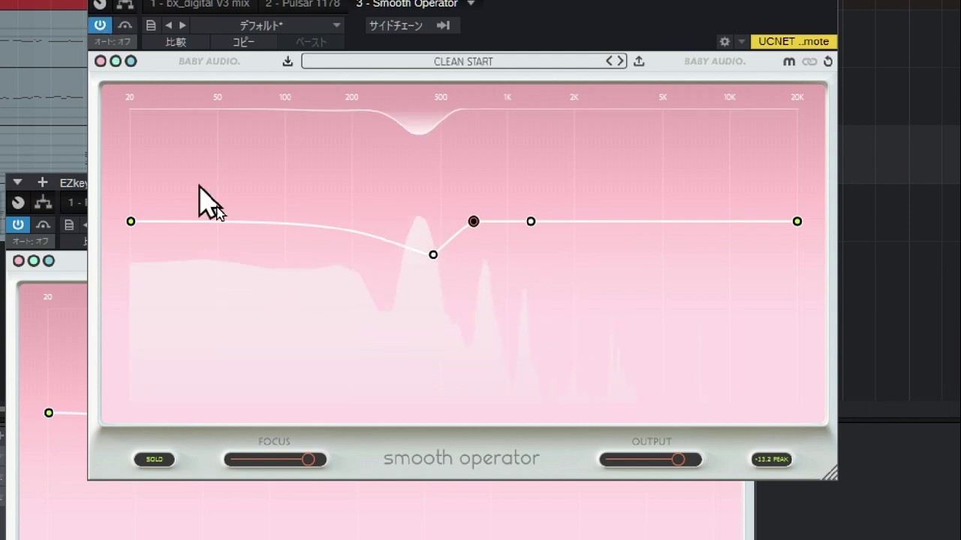
{"action": "mouse_move", "coordinate": [435, 257]}
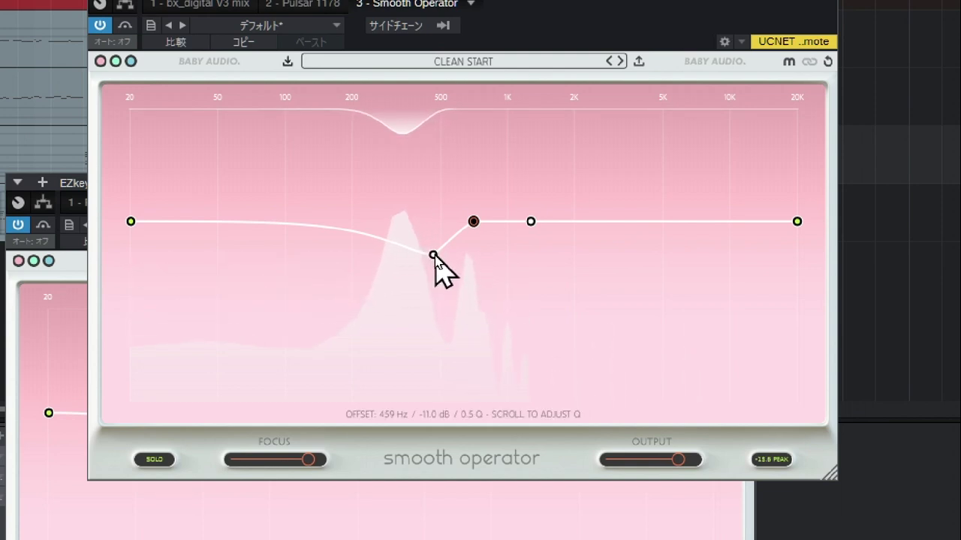
{"action": "left_click_drag", "start_coordinate": [433, 255], "coordinate": [434, 242]}
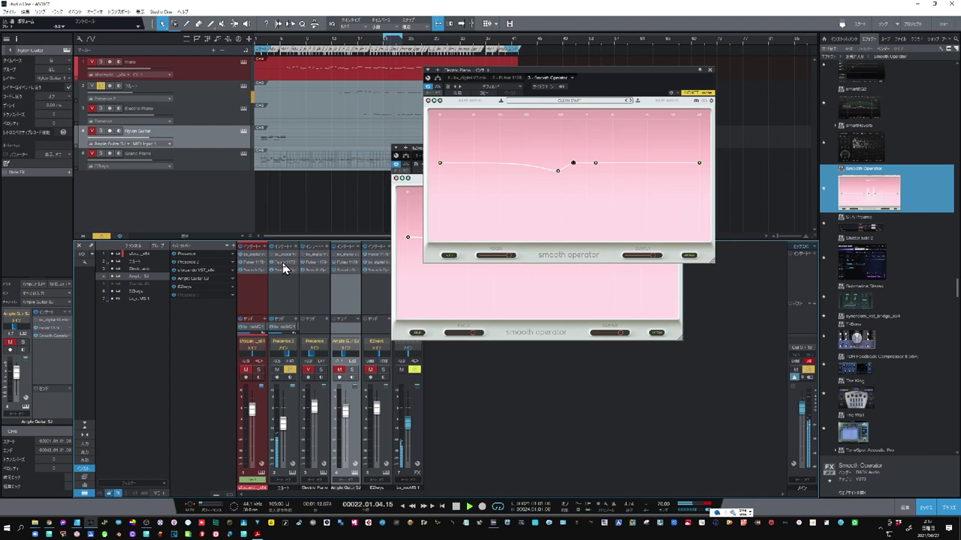
Open the Flute channel's Pulsar 1178 with the Dr Pepper [-6dB] preset, adjust its input gain and increase the release.
{"action": "left_click", "coordinate": [283, 264]}
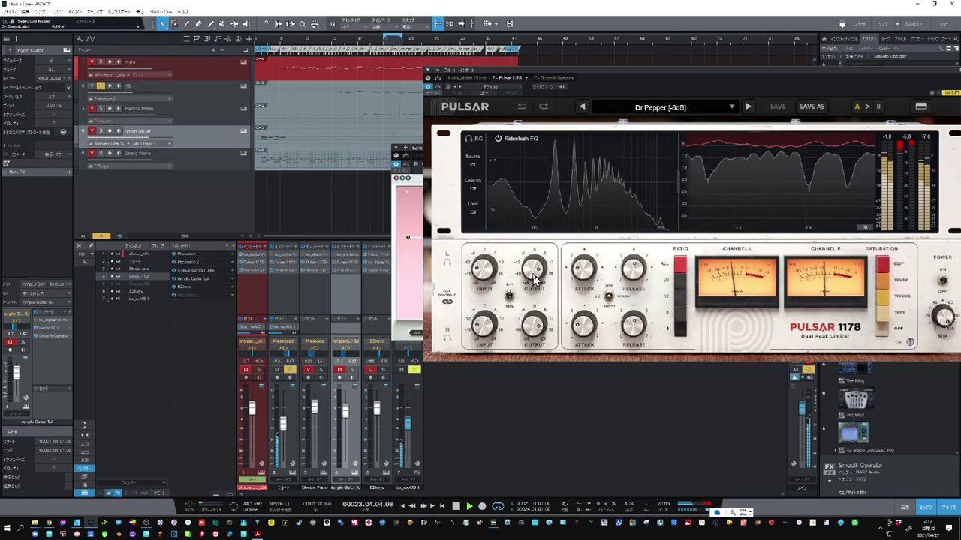
{"action": "scroll", "coordinate": [534, 277], "scroll_direction": "up", "scroll_amount": 1}
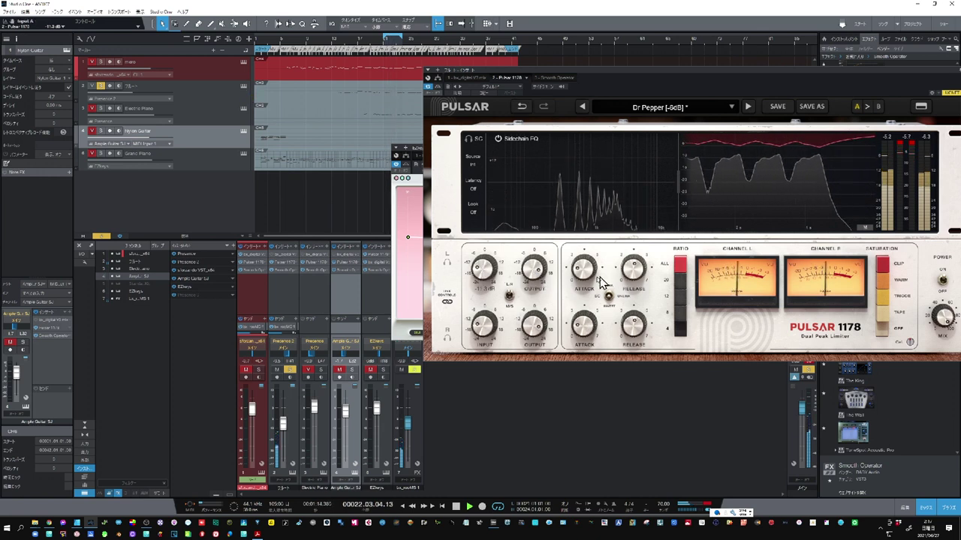
{"action": "mouse_move", "coordinate": [586, 278]}
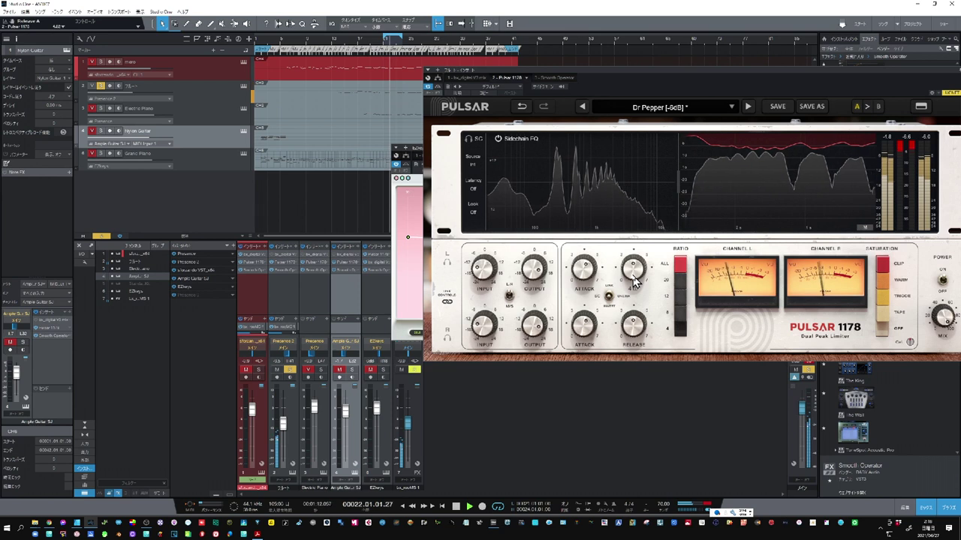
{"action": "mouse_move", "coordinate": [634, 274]}
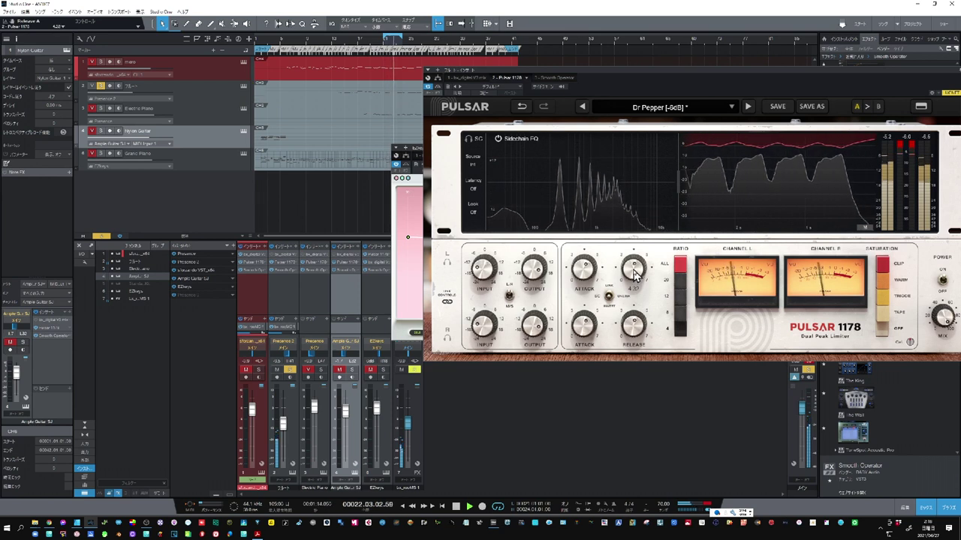
{"action": "left_click_drag", "start_coordinate": [633, 267], "coordinate": [636, 253]}
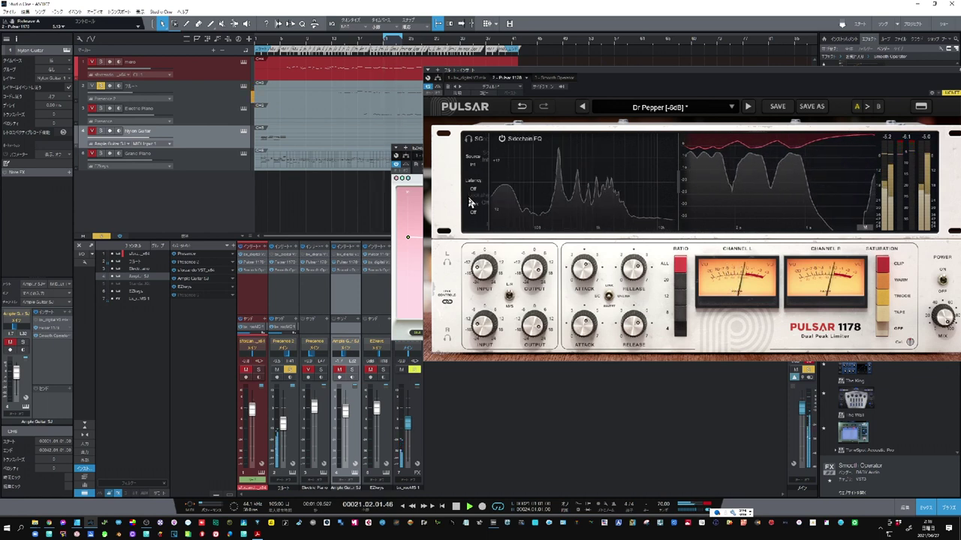
{"action": "mouse_move", "coordinate": [534, 272]}
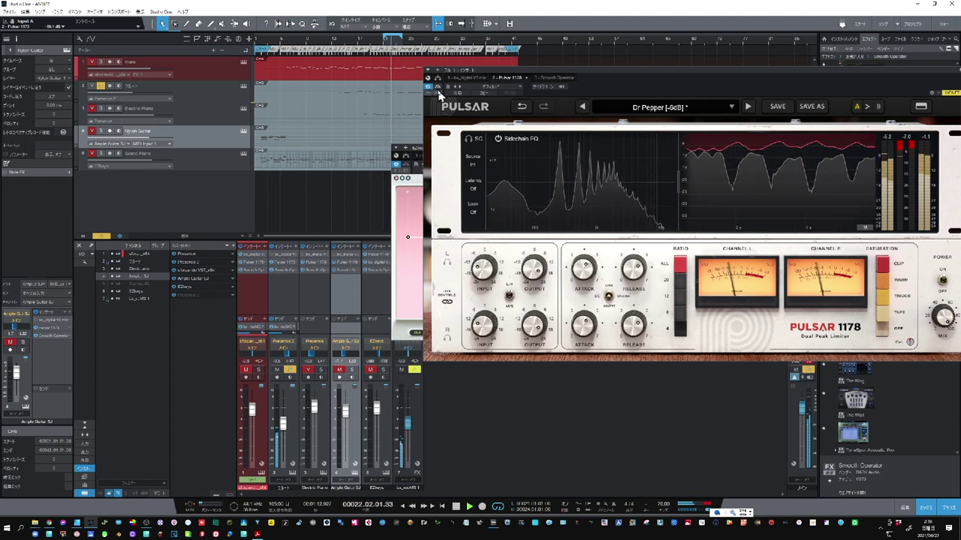
On the Flute channel's bx_digital V3, raise Pres. Shift to +4.2 and Bass Shift to +1.3.
{"action": "left_click", "coordinate": [285, 259]}
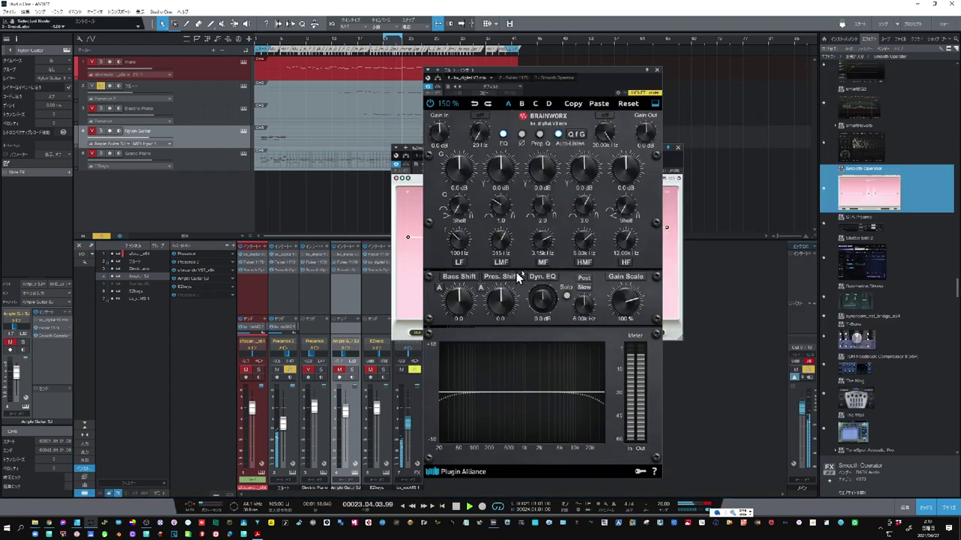
{"action": "left_click_drag", "start_coordinate": [507, 309], "coordinate": [513, 298]}
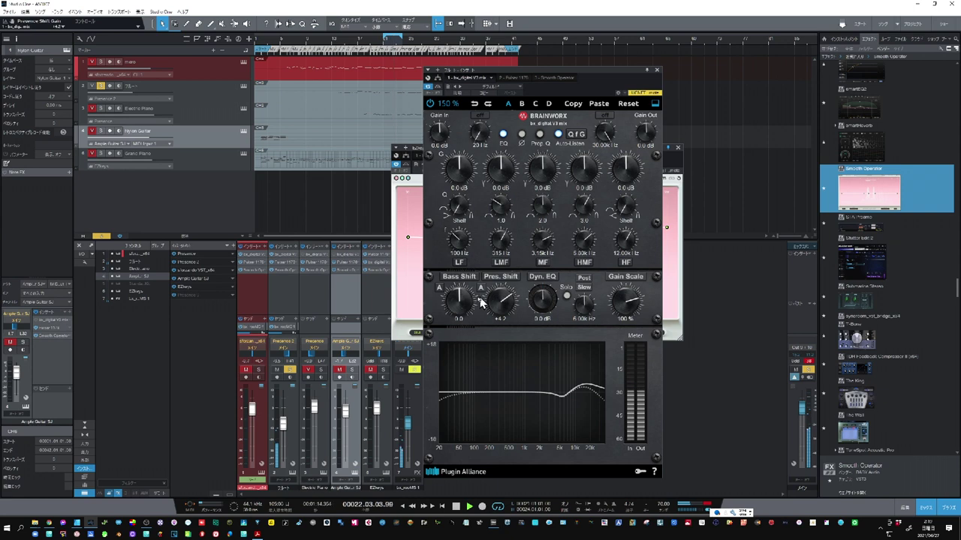
{"action": "left_click_drag", "start_coordinate": [461, 303], "coordinate": [464, 301]}
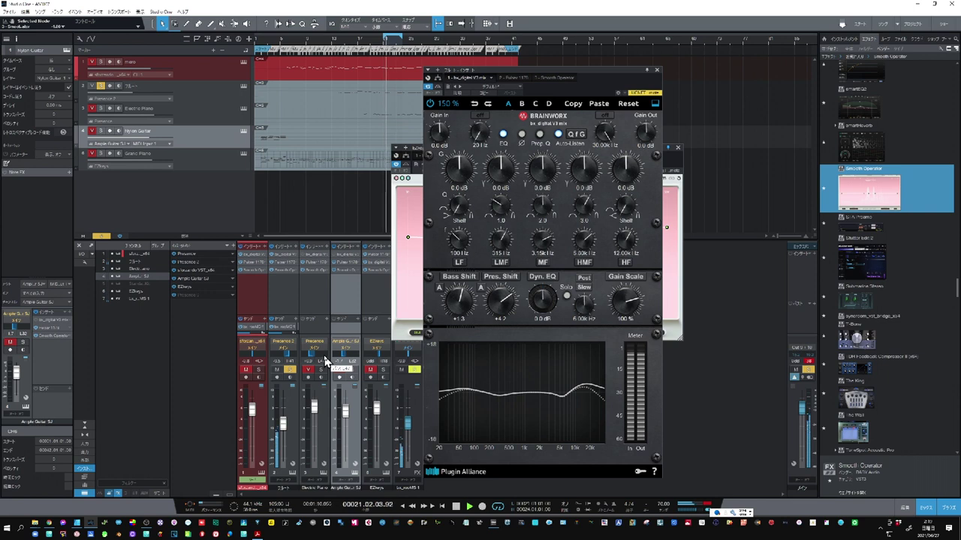
Lower the Flute's Smooth Operator threshold and pull the upper offset node to about 1.5 kHz, -5 dB.
{"action": "left_click", "coordinate": [279, 273]}
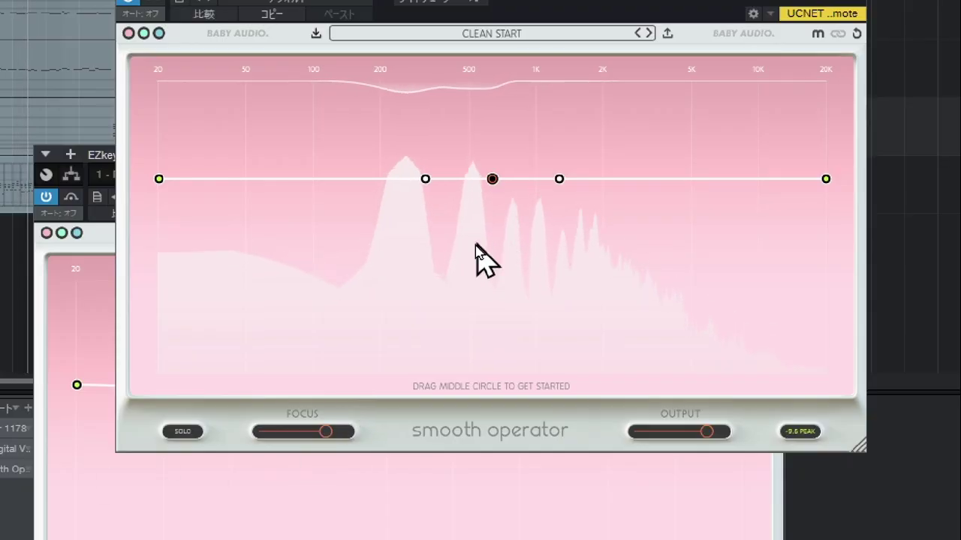
{"action": "mouse_move", "coordinate": [493, 194]}
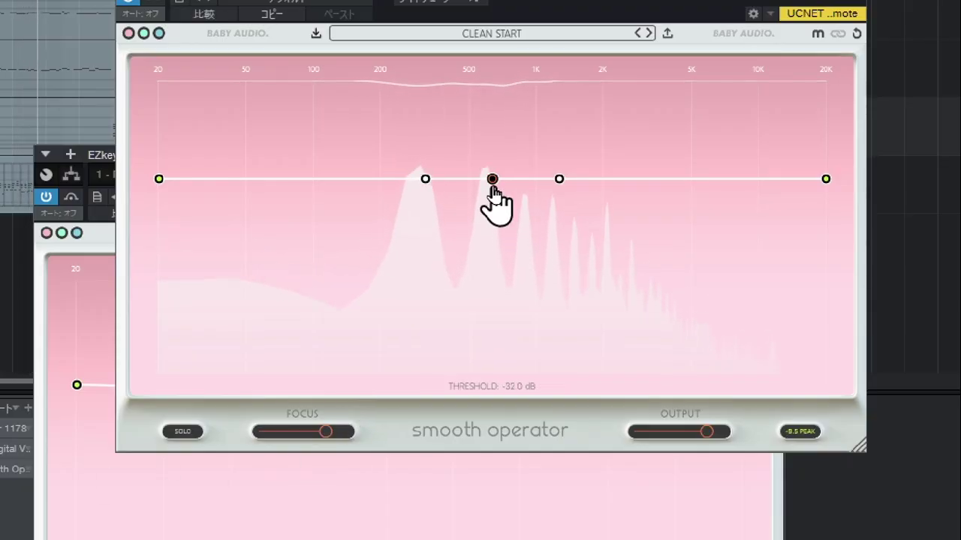
{"action": "left_click_drag", "start_coordinate": [493, 188], "coordinate": [494, 204]}
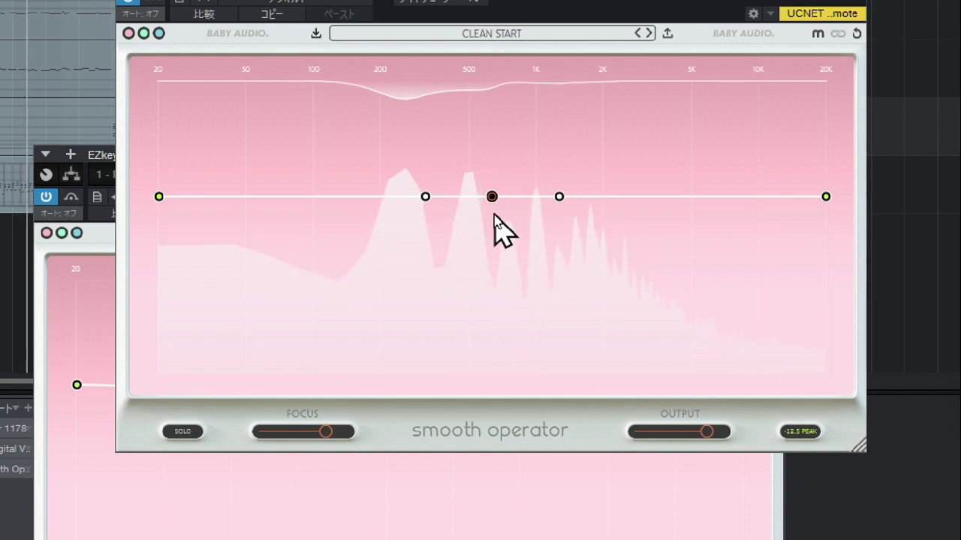
{"action": "mouse_move", "coordinate": [425, 199]}
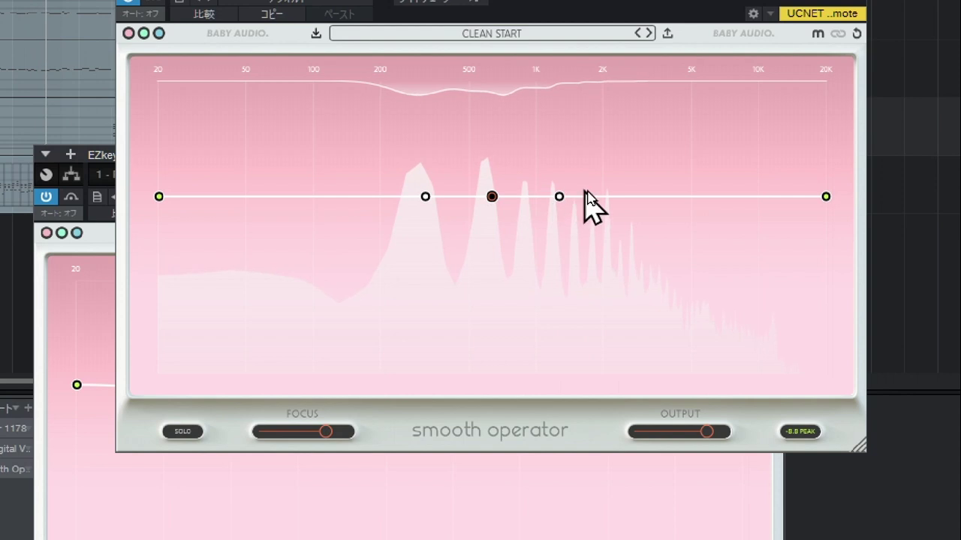
{"action": "mouse_move", "coordinate": [560, 199]}
{"action": "left_click_drag", "start_coordinate": [561, 199], "coordinate": [577, 213]}
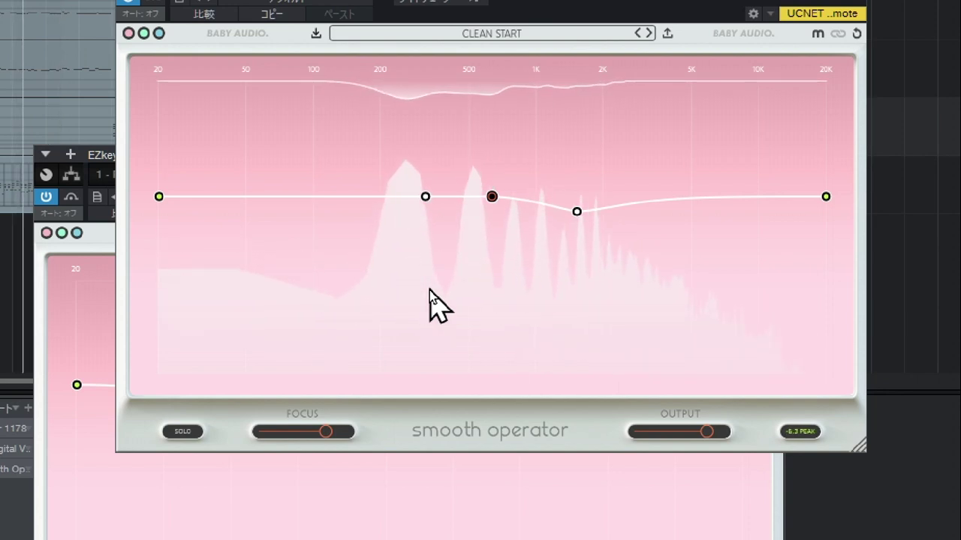
Turn on Smooth Operator's Solo listening and pull the lower offset node to about 269 Hz, -2.7 dB.
{"action": "left_click", "coordinate": [184, 432]}
{"action": "mouse_move", "coordinate": [434, 207]}
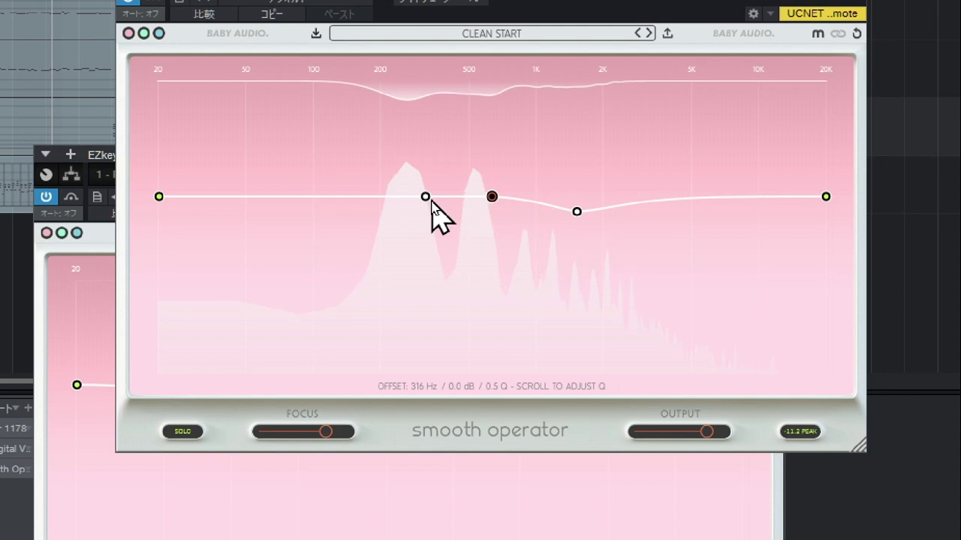
{"action": "left_click_drag", "start_coordinate": [424, 195], "coordinate": [411, 205]}
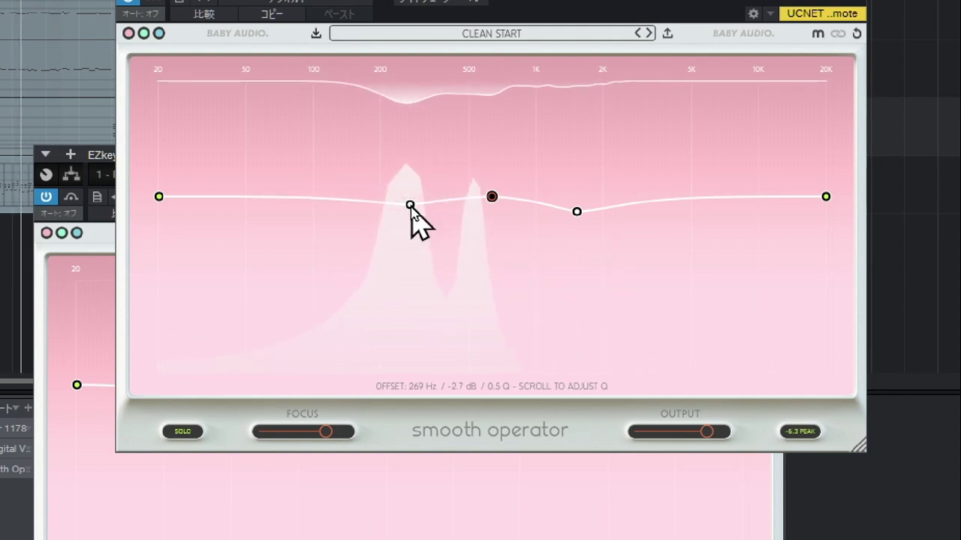
Move the Flute's upper Smooth Operator offset node to about 4500 Hz and pull it far down.
{"action": "mouse_move", "coordinate": [577, 213]}
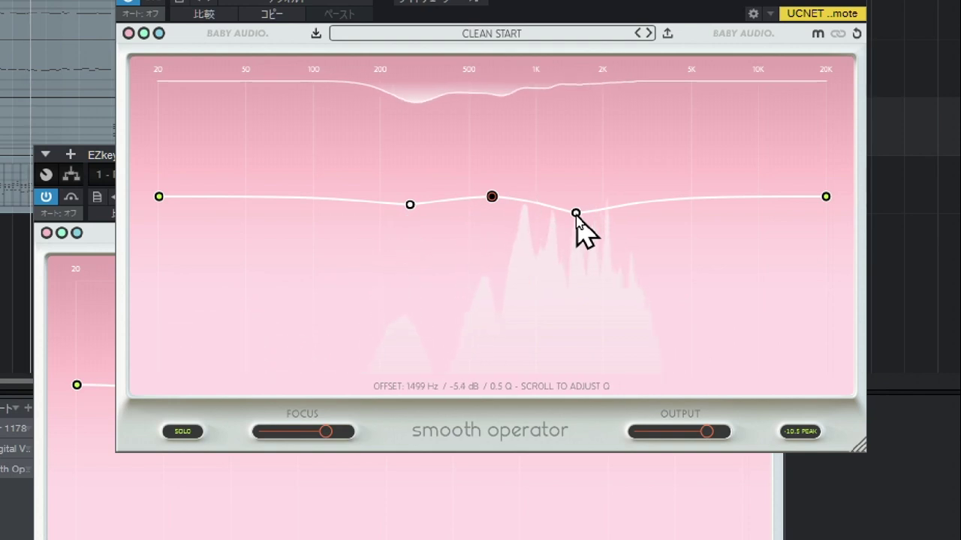
{"action": "left_click_drag", "start_coordinate": [577, 215], "coordinate": [681, 208]}
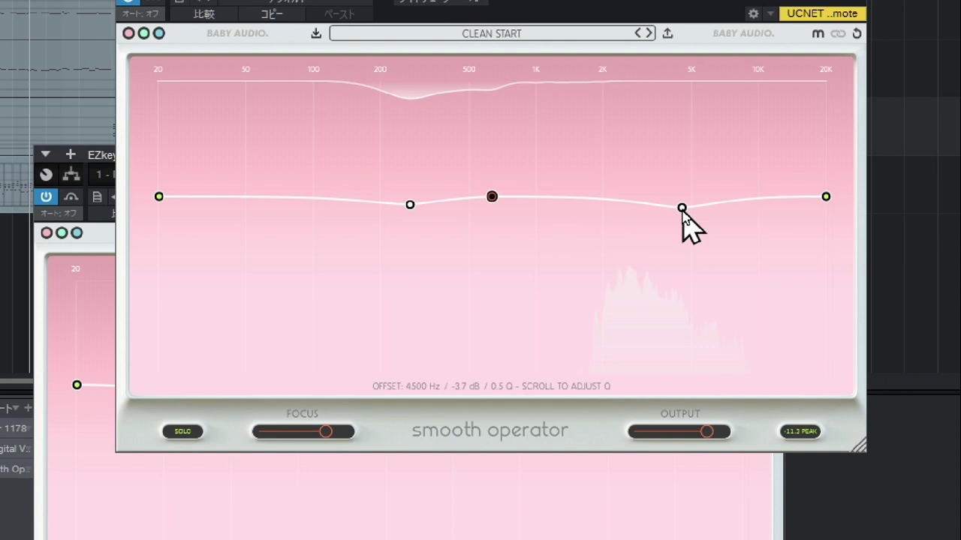
{"action": "left_click_drag", "start_coordinate": [681, 208], "coordinate": [682, 266]}
{"action": "scroll", "coordinate": [683, 267], "scroll_direction": "down", "scroll_amount": 3}
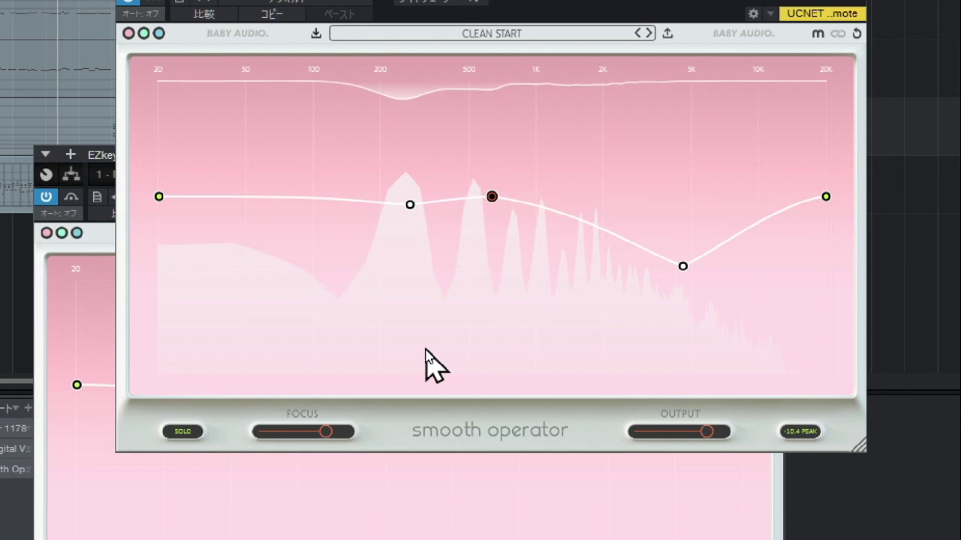
Lower the Flute's Smooth Operator threshold to -40.5 dB near 1 kHz and pull down the 20 kHz end node.
{"action": "left_click_drag", "start_coordinate": [491, 196], "coordinate": [537, 207]}
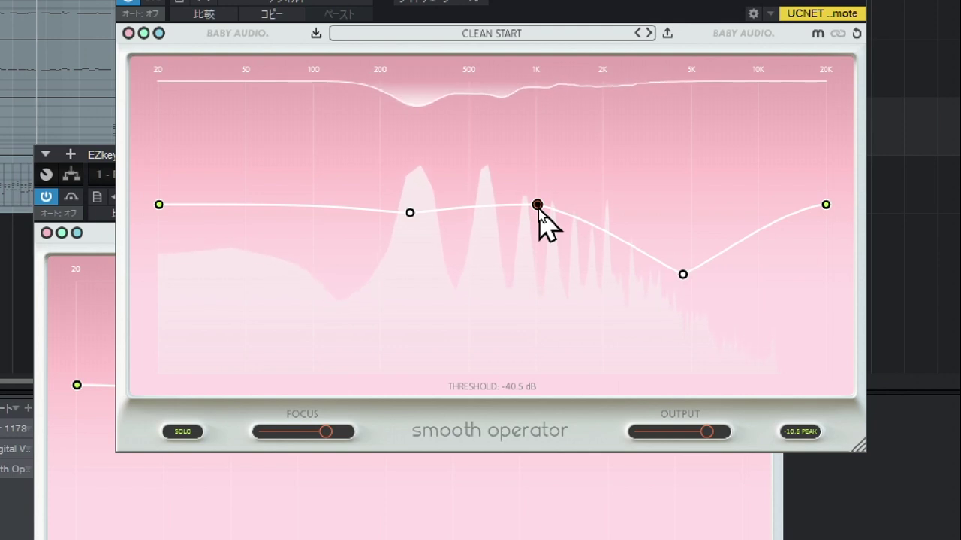
{"action": "mouse_move", "coordinate": [826, 204]}
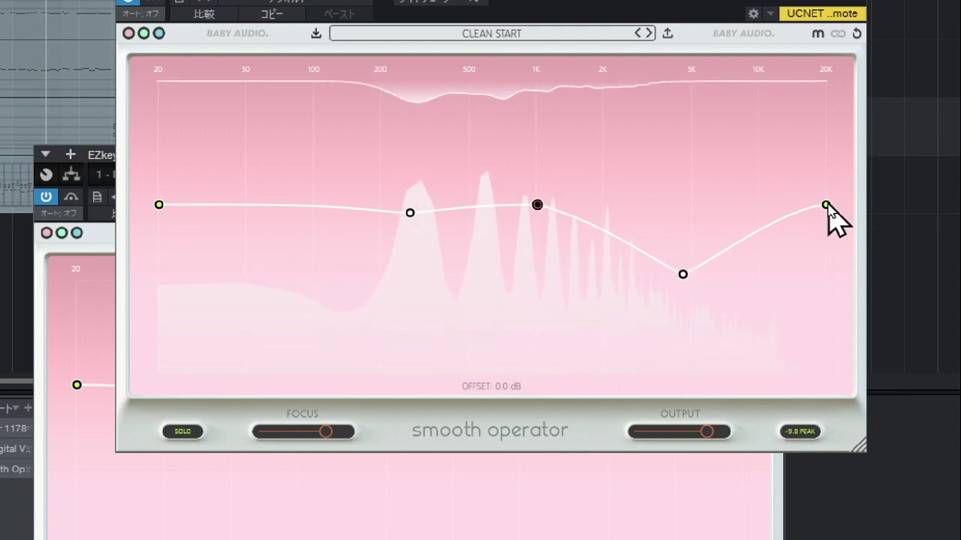
{"action": "left_click_drag", "start_coordinate": [826, 204], "coordinate": [825, 279]}
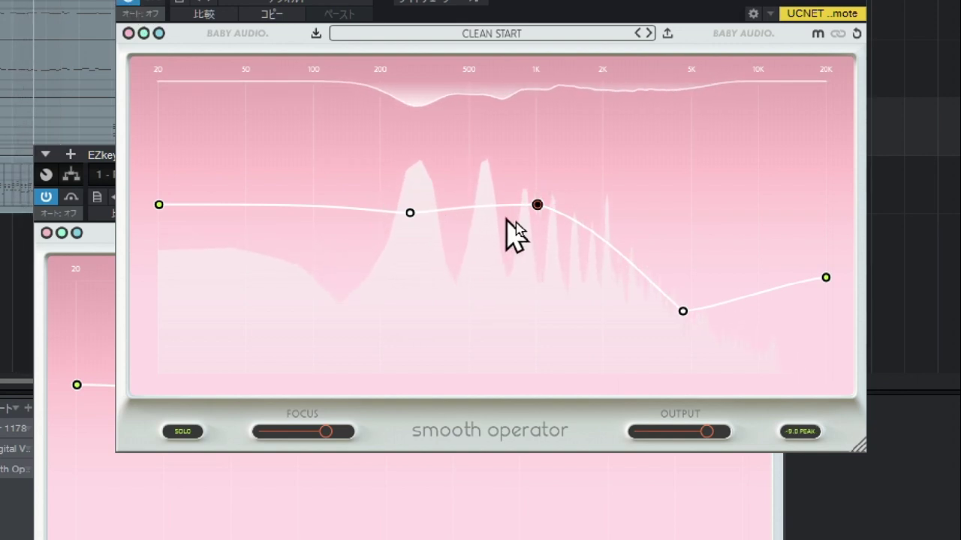
Lower the Flute's Smooth Operator threshold further to -42.5 dB and reduce Focus slightly.
{"action": "mouse_move", "coordinate": [543, 212]}
{"action": "left_click_drag", "start_coordinate": [544, 211], "coordinate": [546, 217]}
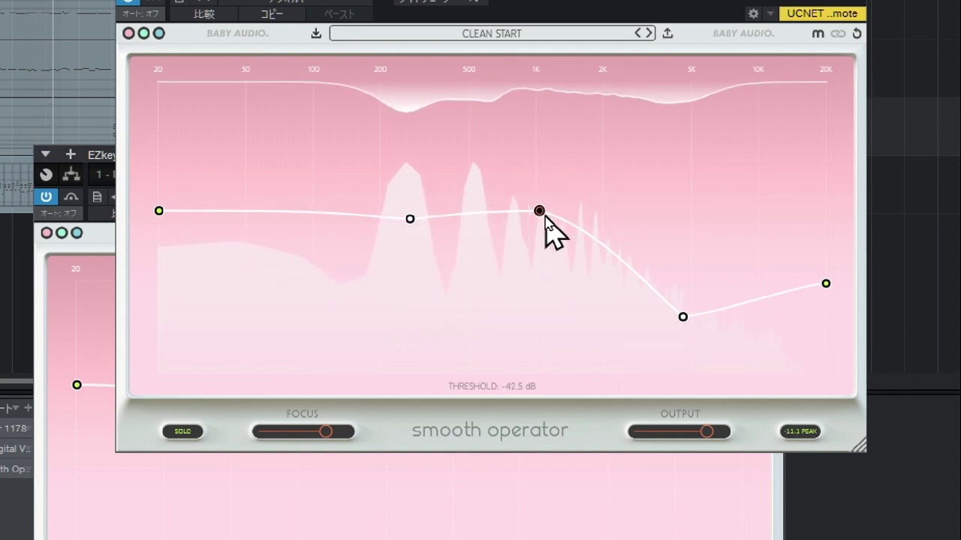
{"action": "mouse_move", "coordinate": [342, 429]}
{"action": "left_click_drag", "start_coordinate": [342, 427], "coordinate": [317, 431]}
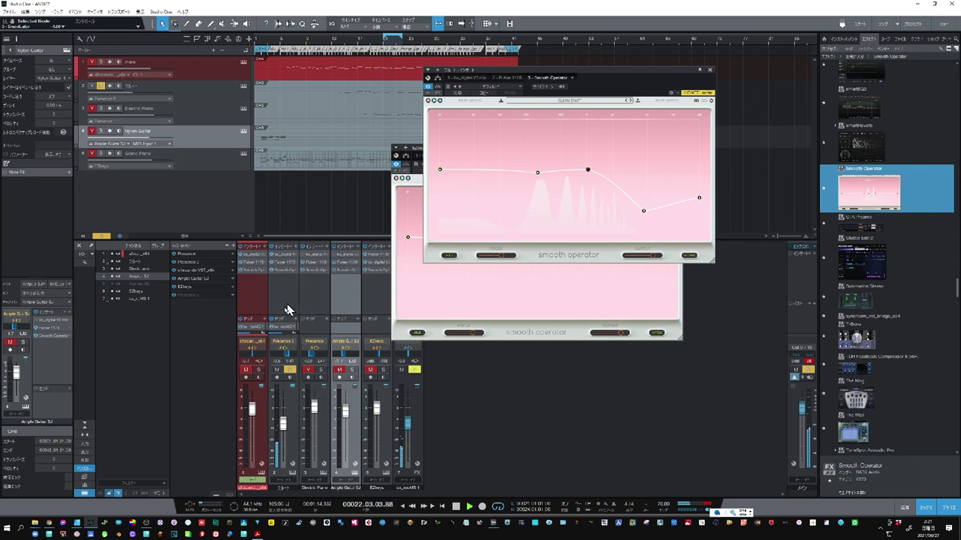
Solo the sforzando channel in place of the Flute and raise Pres. Shift to +2.1 on its bx_digital V3.
{"action": "left_click", "coordinate": [290, 371]}
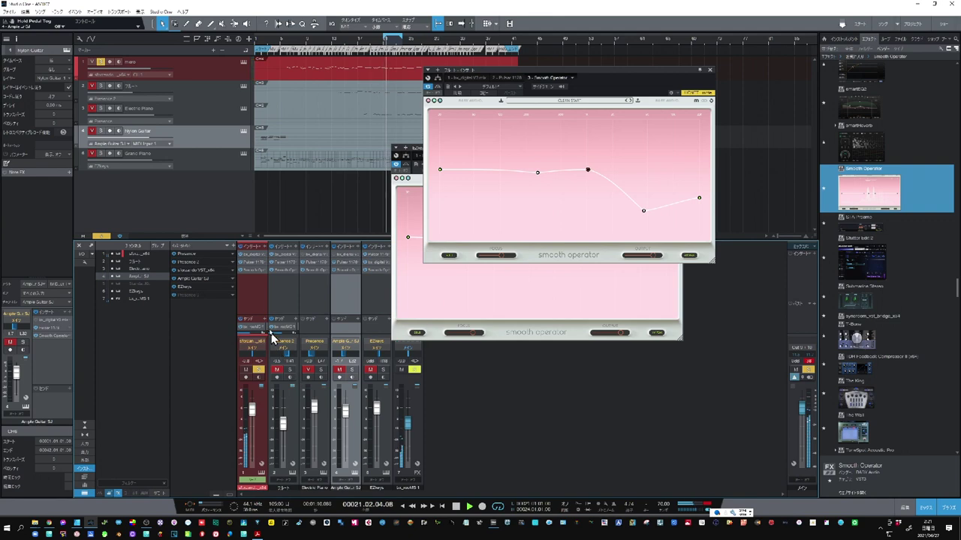
{"action": "left_click", "coordinate": [248, 261]}
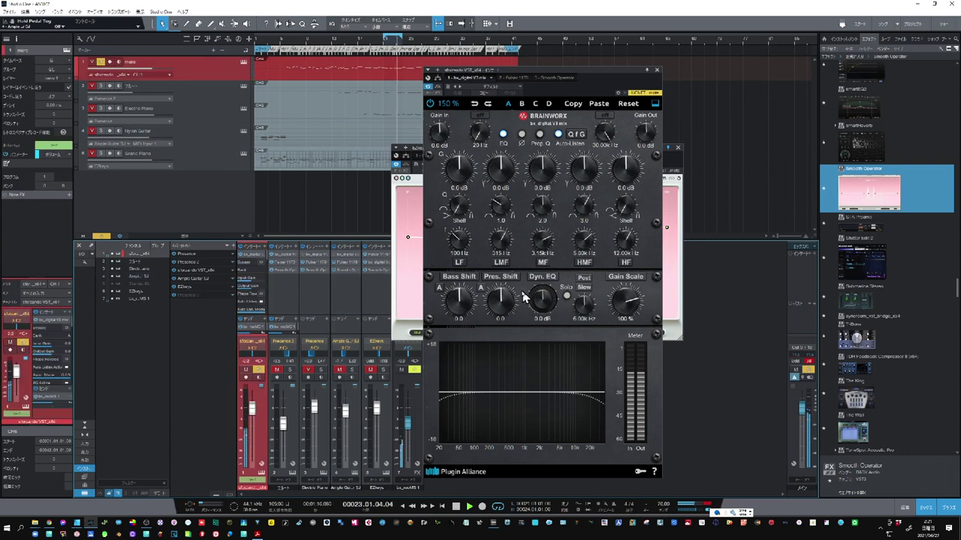
{"action": "left_click_drag", "start_coordinate": [504, 303], "coordinate": [508, 299]}
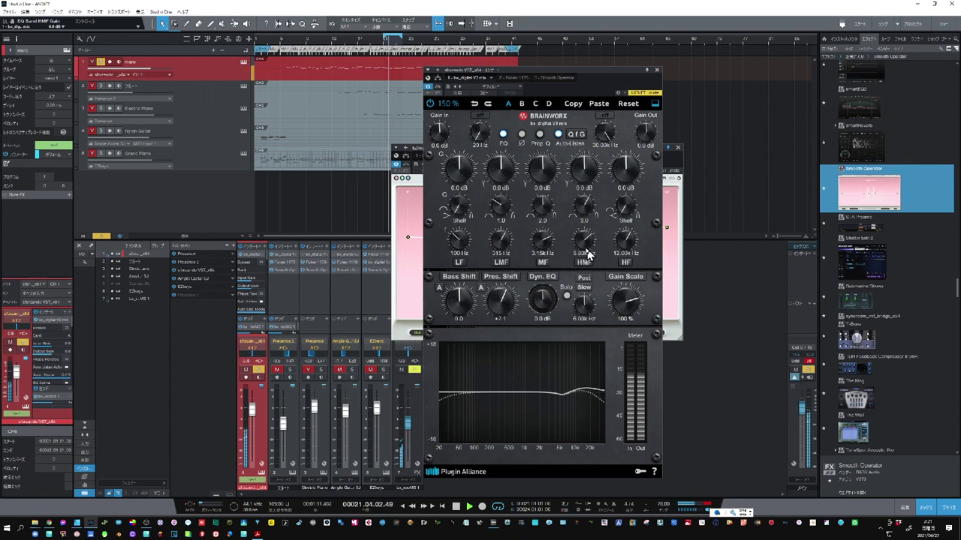
Cut the sforzando channel's HMF band by 4.2 dB at 3.53 kHz and boost its HF band by 4.2 dB at about 8.8 kHz.
{"action": "left_click_drag", "start_coordinate": [586, 247], "coordinate": [578, 247]}
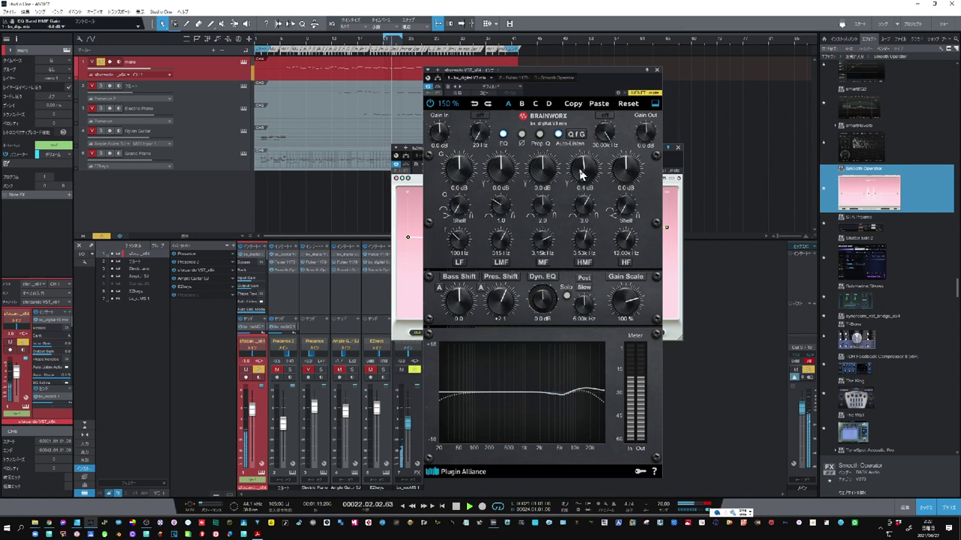
{"action": "left_click_drag", "start_coordinate": [580, 179], "coordinate": [579, 184]}
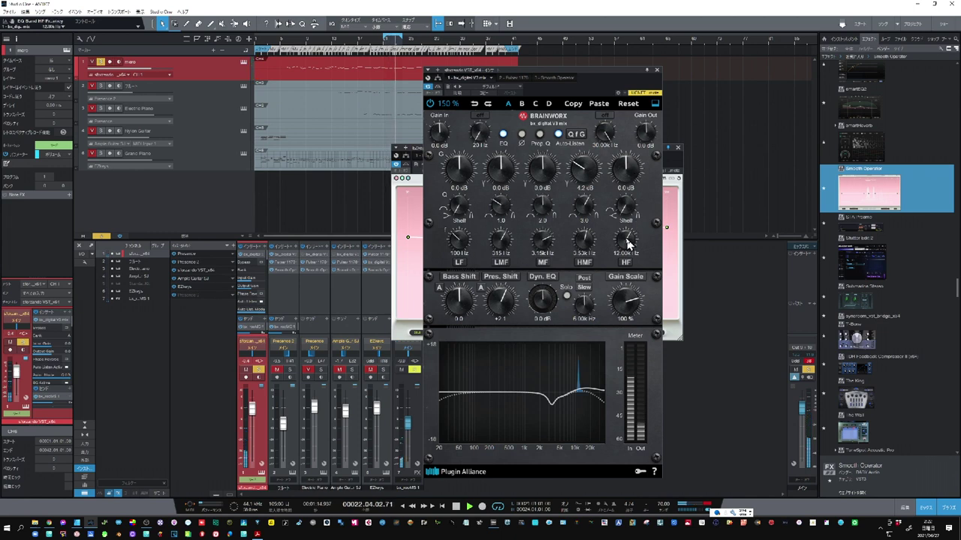
{"action": "left_click_drag", "start_coordinate": [627, 243], "coordinate": [624, 246]}
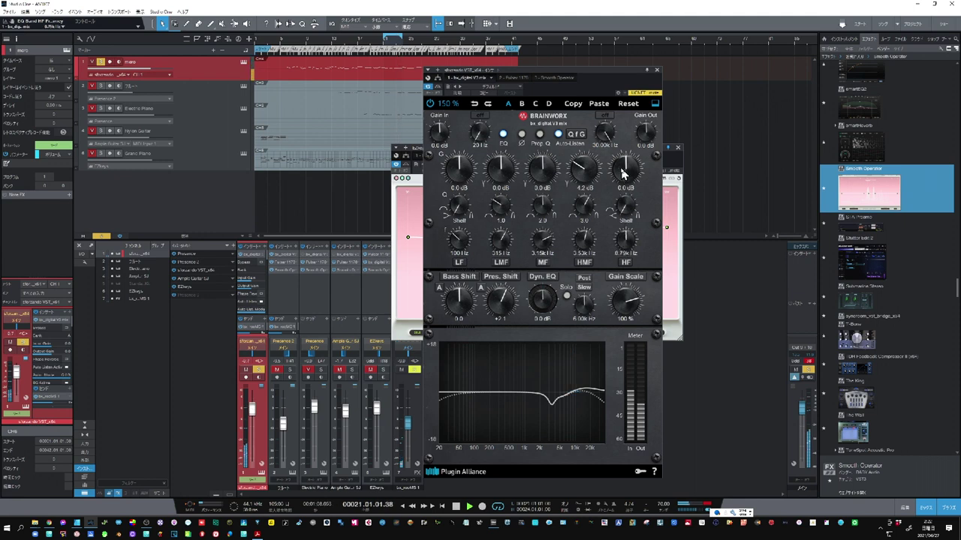
{"action": "left_click_drag", "start_coordinate": [623, 172], "coordinate": [626, 160]}
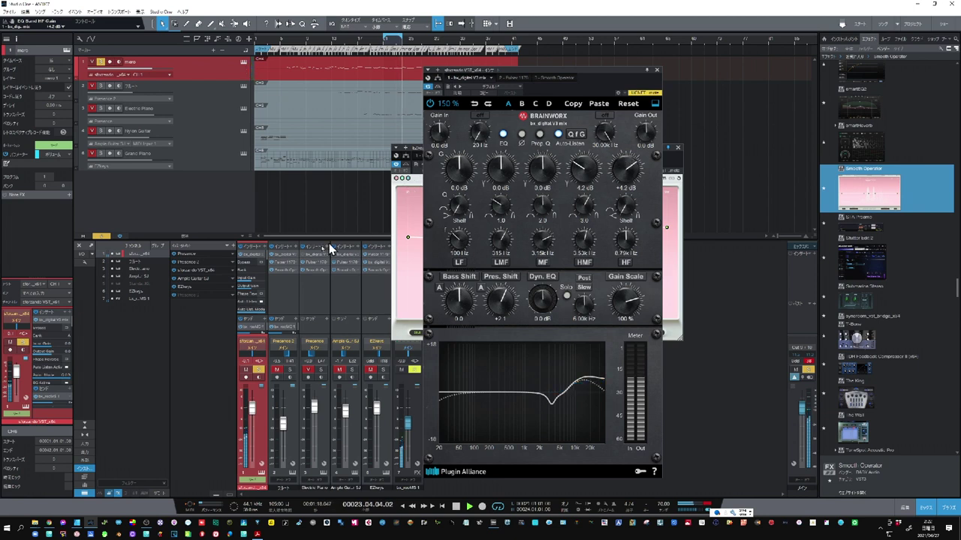
Review the Flute channel's bx_digital V3 curve and compare it with the EQ bypassed.
{"action": "left_click", "coordinate": [273, 272]}
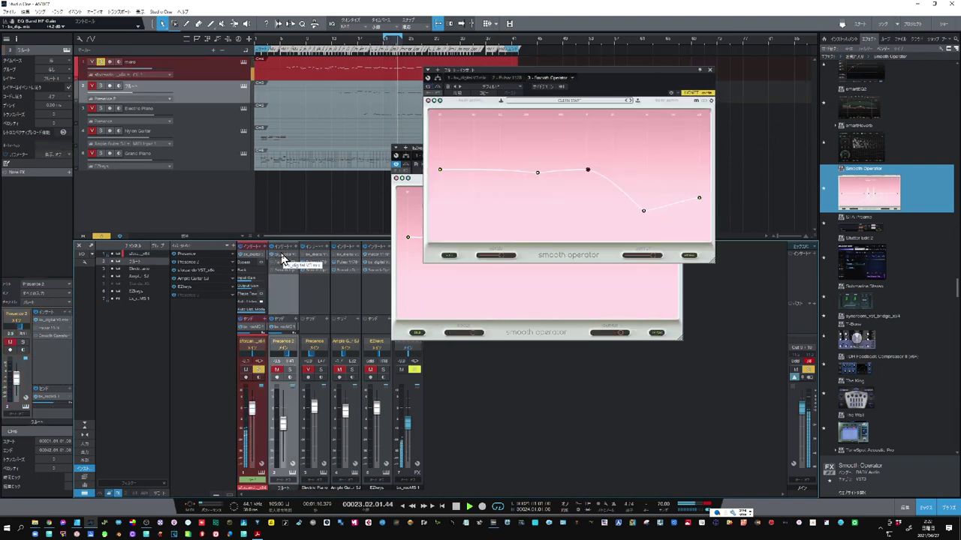
{"action": "left_click", "coordinate": [282, 258]}
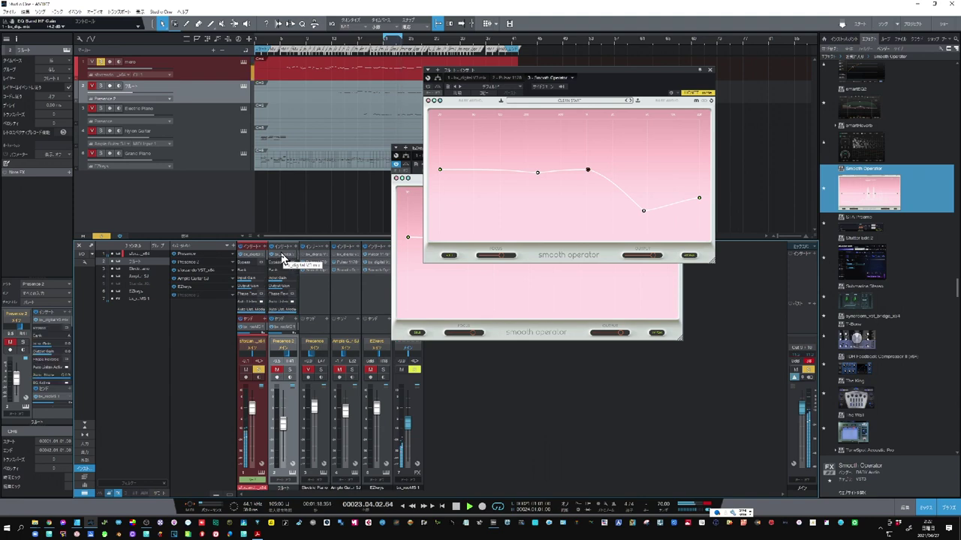
{"action": "left_click", "coordinate": [282, 258]}
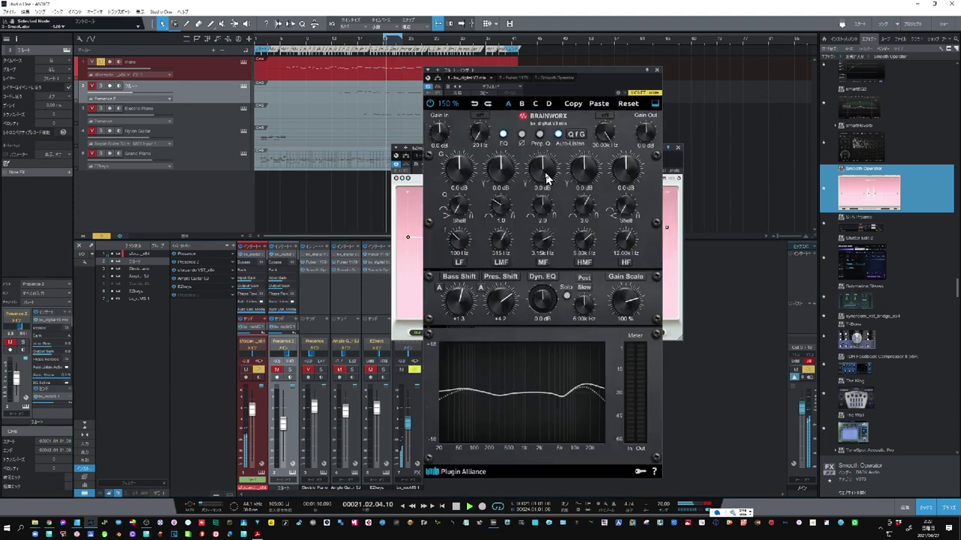
{"action": "left_click", "coordinate": [431, 105]}
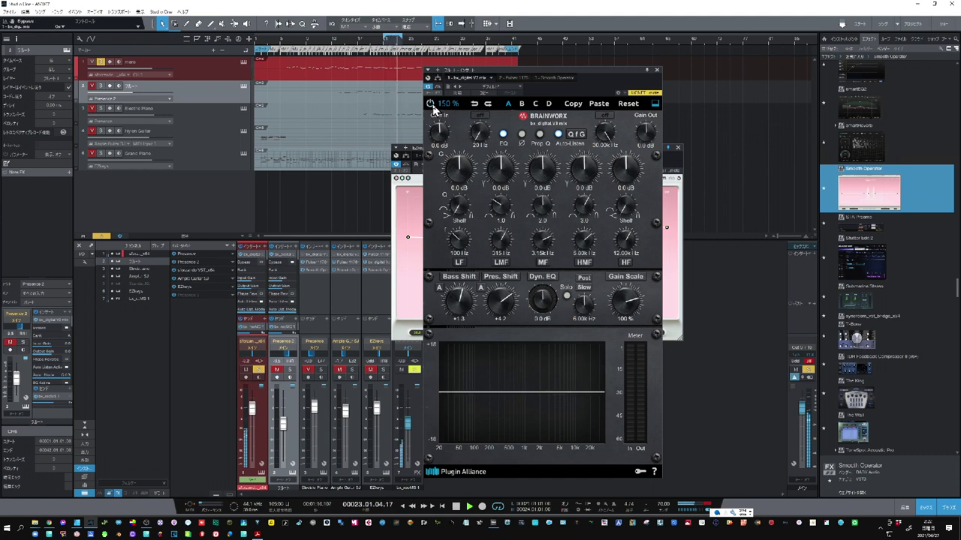
{"action": "left_click", "coordinate": [432, 105]}
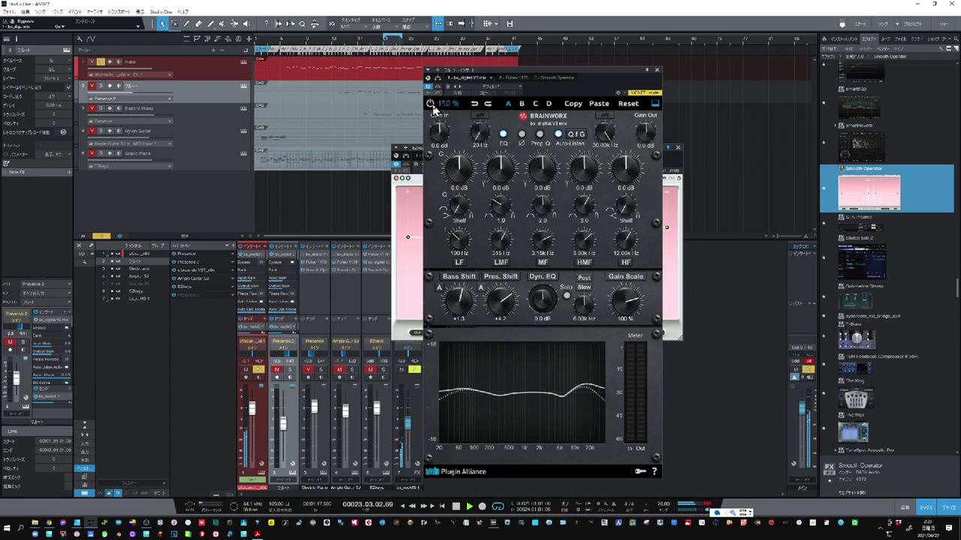
Open the sforzando channel's Smooth Operator, raise its threshold for gentler reduction, and close the plug-in window.
{"action": "left_click", "coordinate": [316, 276]}
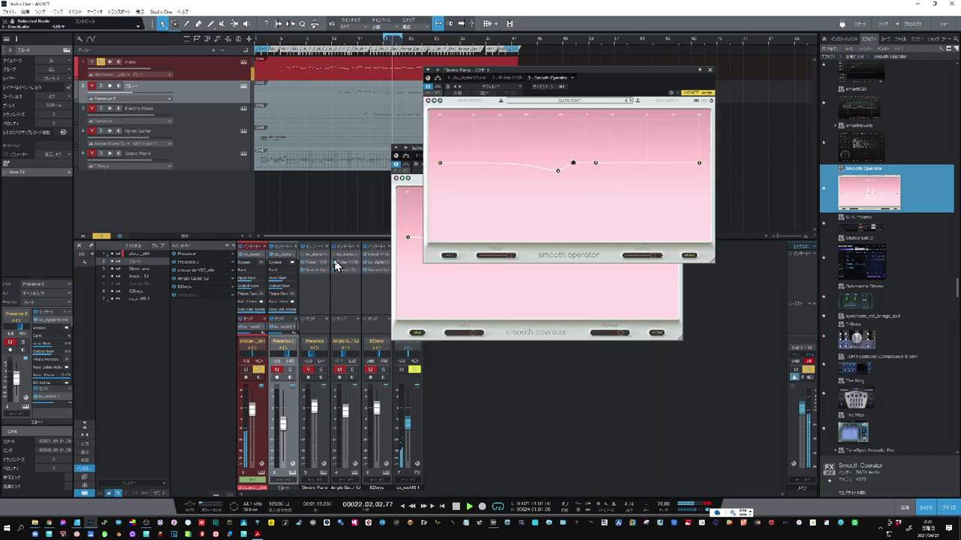
{"action": "left_click", "coordinate": [252, 259]}
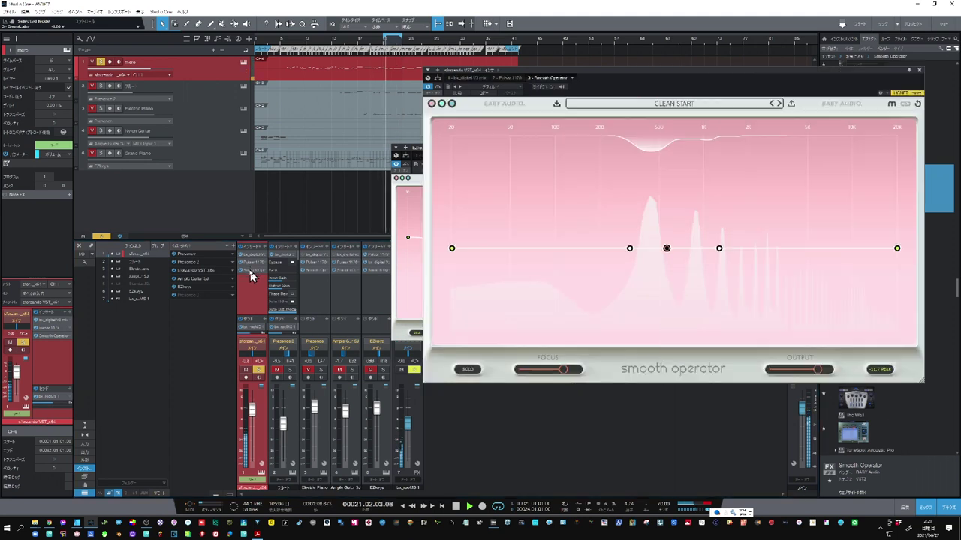
{"action": "left_click", "coordinate": [252, 277]}
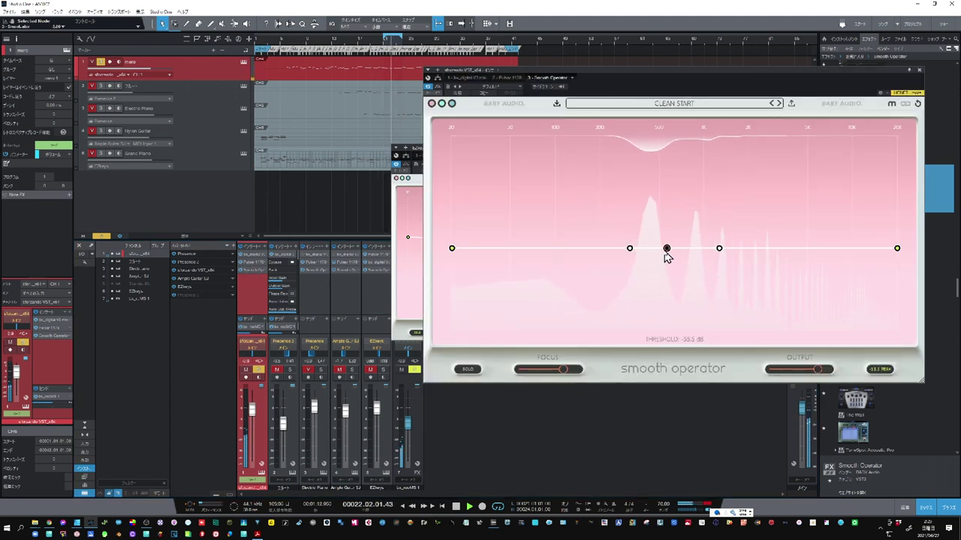
{"action": "left_click_drag", "start_coordinate": [665, 249], "coordinate": [661, 232]}
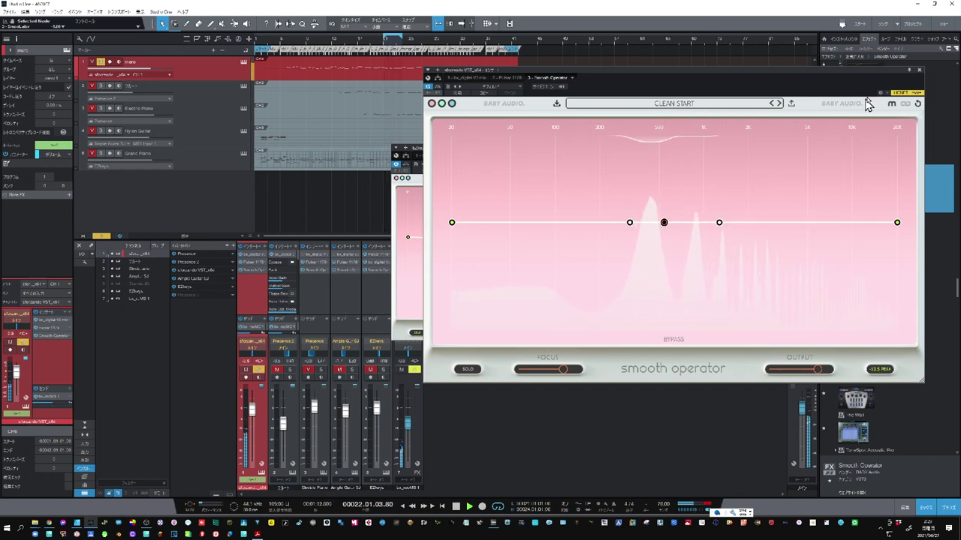
{"action": "left_click", "coordinate": [919, 72]}
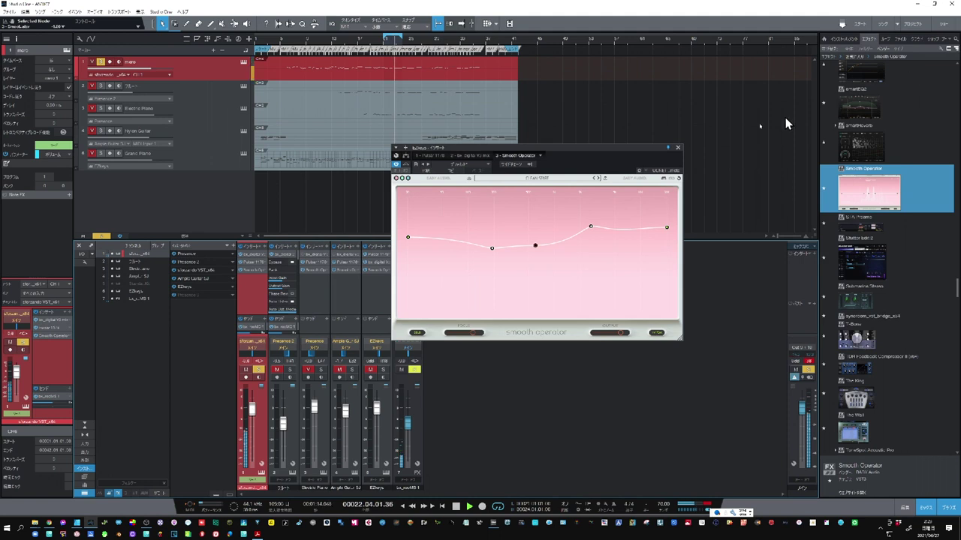
Solo the EZkeys channel in place of sforzando and raise its level to +2.1 dB.
{"action": "left_click", "coordinate": [678, 149]}
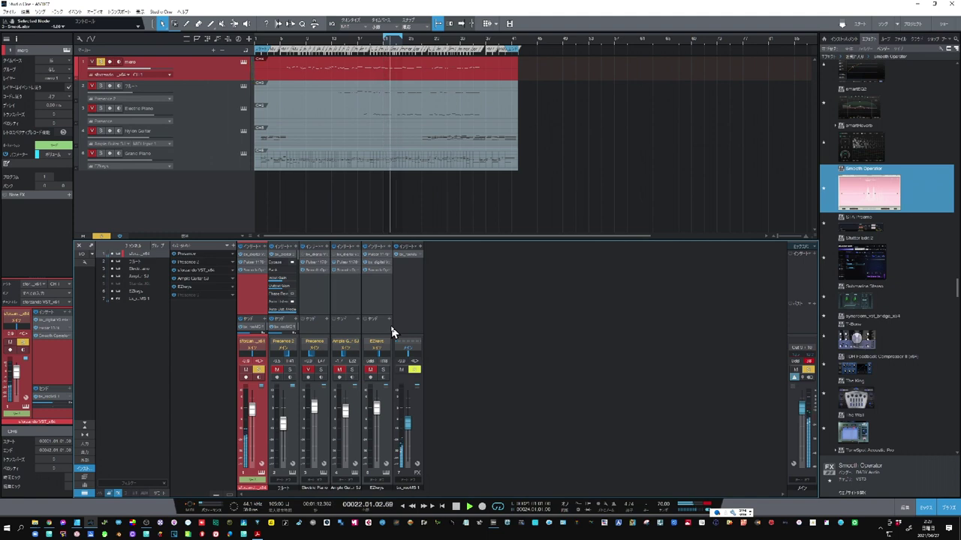
{"action": "left_click", "coordinate": [259, 370]}
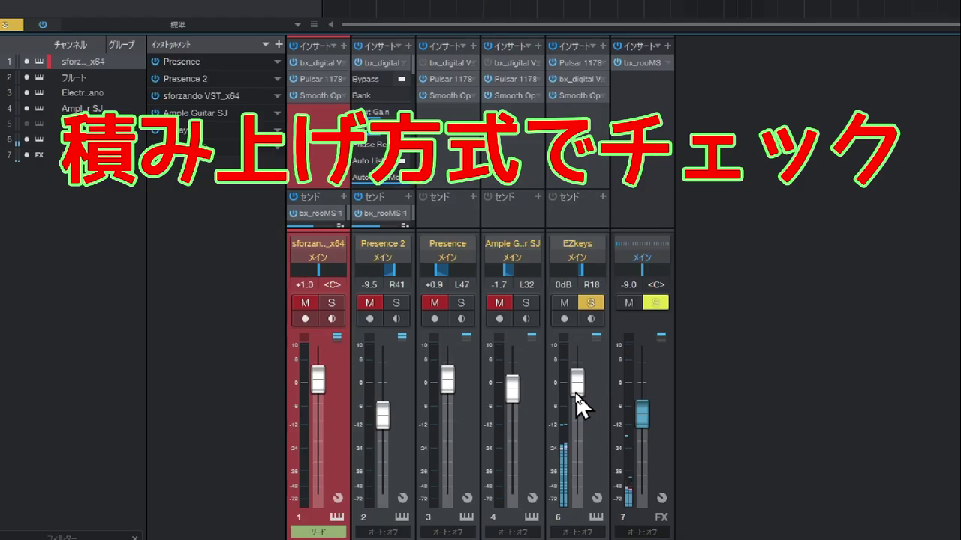
{"action": "left_click_drag", "start_coordinate": [575, 393], "coordinate": [577, 390]}
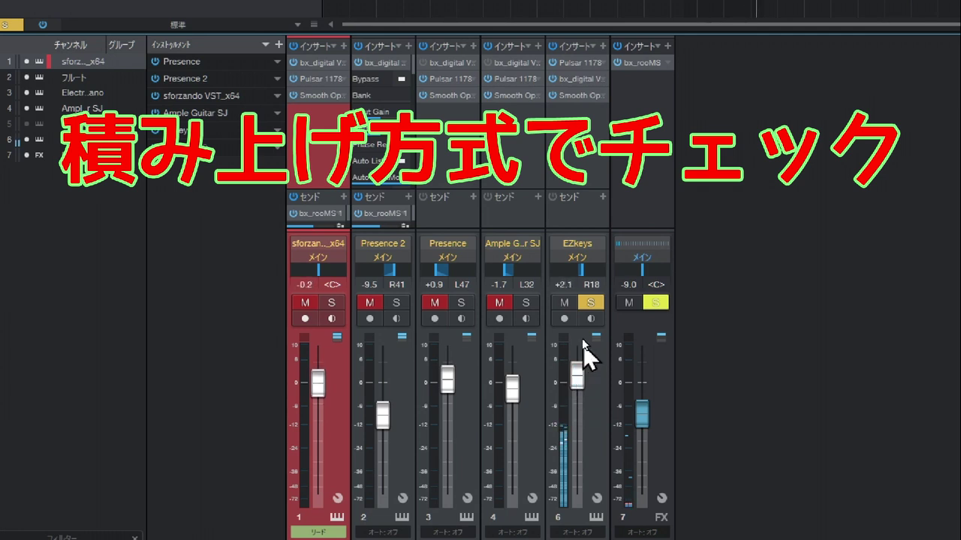
Add the Ample Guitar SJ, sforzando and flute channels to the solo one by one, and raise the flute to -9.0 dB.
{"action": "left_click", "coordinate": [526, 304]}
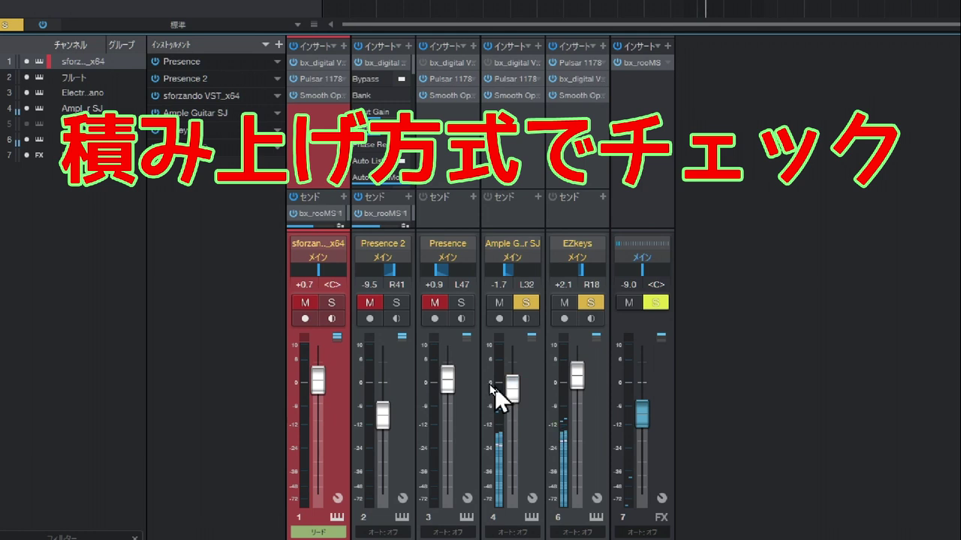
{"action": "left_click", "coordinate": [331, 303]}
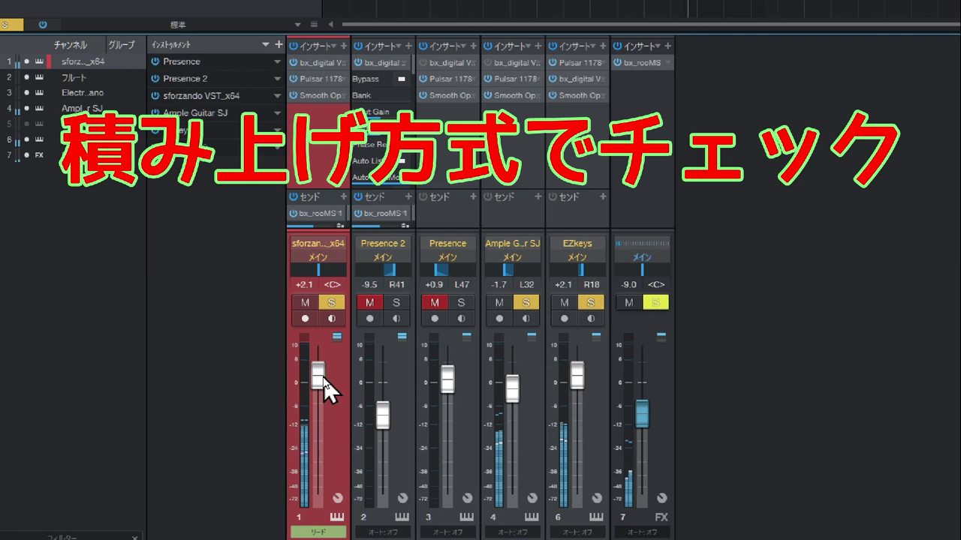
{"action": "left_click", "coordinate": [393, 307]}
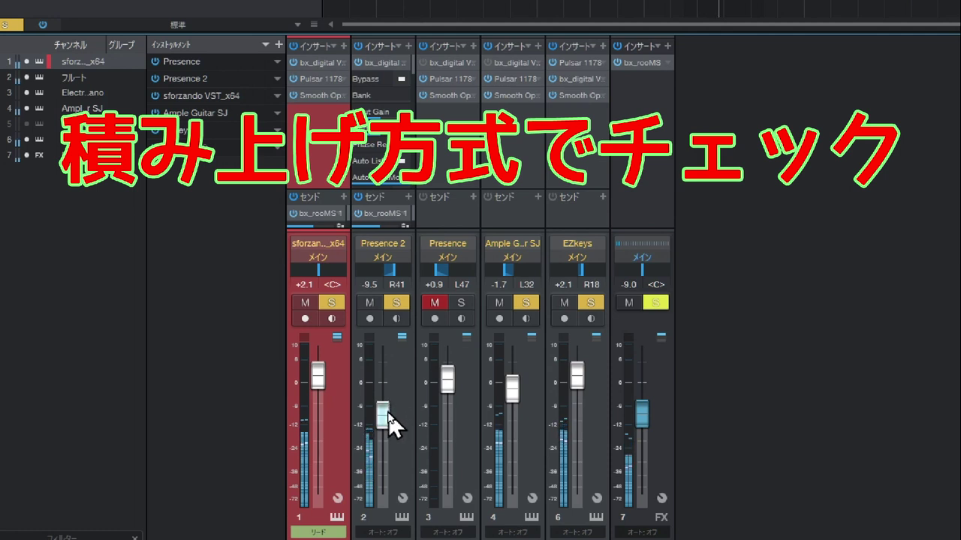
{"action": "left_click_drag", "start_coordinate": [388, 414], "coordinate": [388, 412]}
Add the Electric Piano channel to the solo and lower its level to +0.3 dB.
{"action": "left_click", "coordinate": [463, 305]}
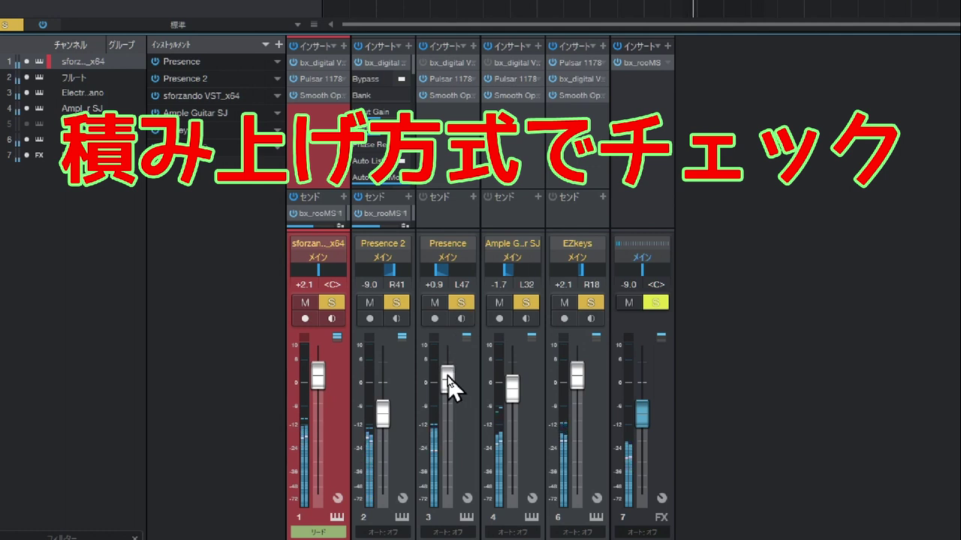
{"action": "left_click_drag", "start_coordinate": [445, 380], "coordinate": [448, 389]}
{"action": "mouse_move", "coordinate": [495, 443]}
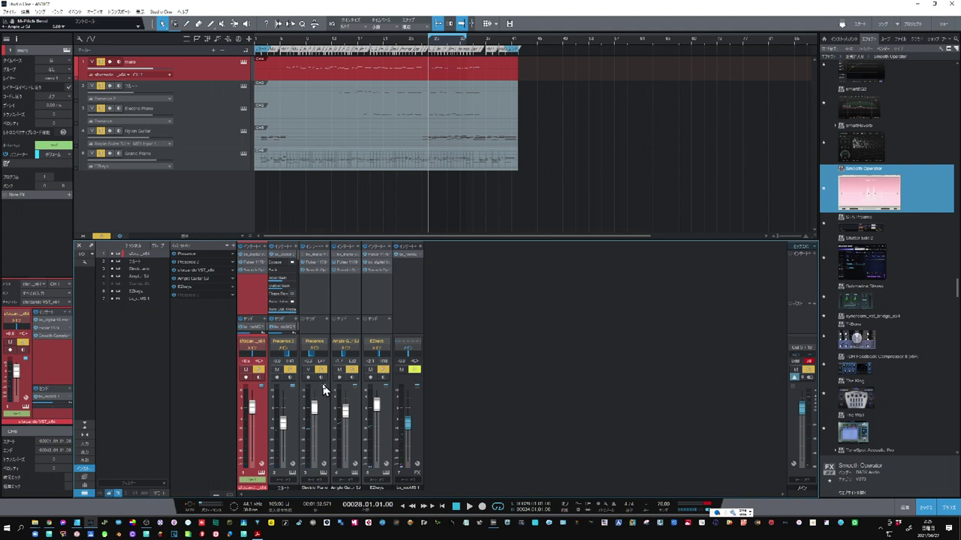
Insert Trackspacer 2.5 on the Electric Piano channel and feed its sidechain from sforzando VST_x64.
{"action": "left_click", "coordinate": [319, 302]}
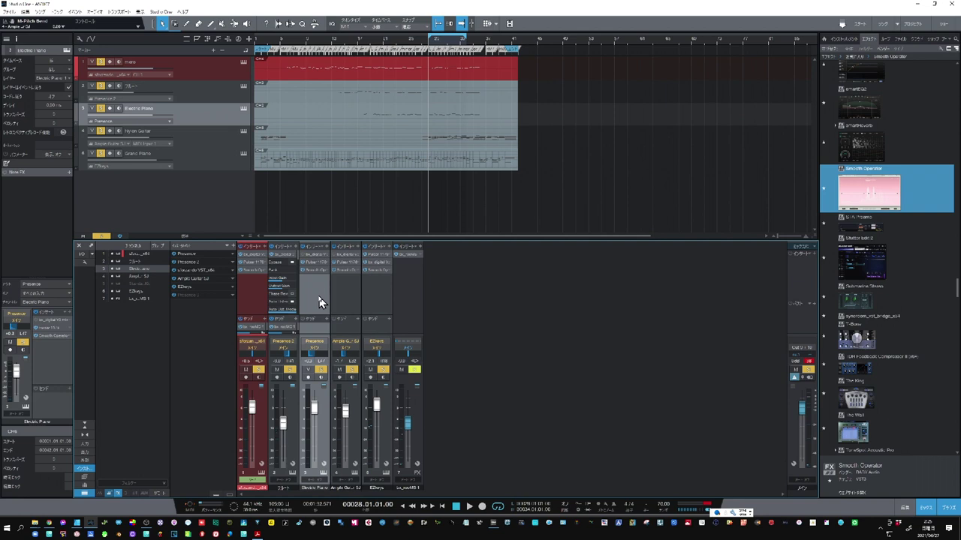
{"action": "scroll", "coordinate": [869, 302], "scroll_direction": "down", "scroll_amount": 6}
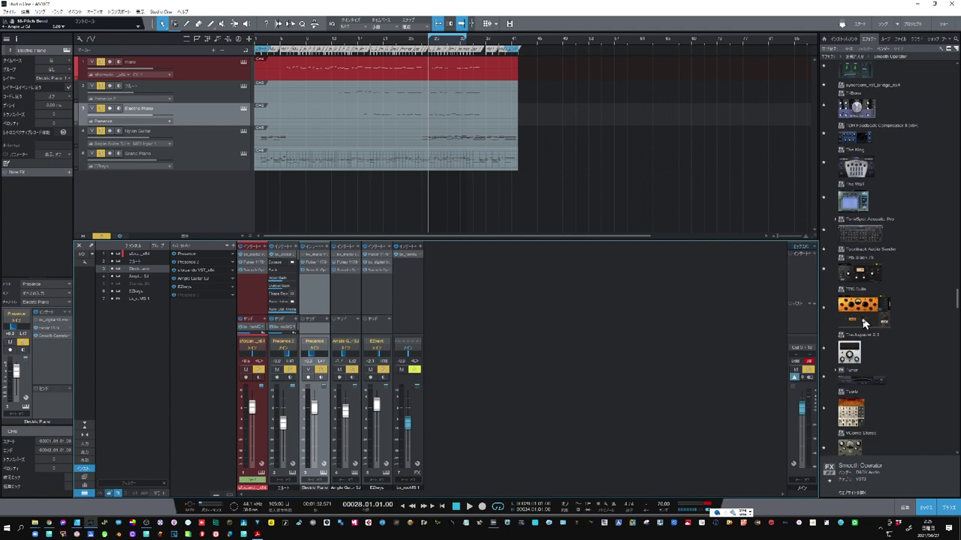
{"action": "left_click_drag", "start_coordinate": [848, 351], "coordinate": [314, 303]}
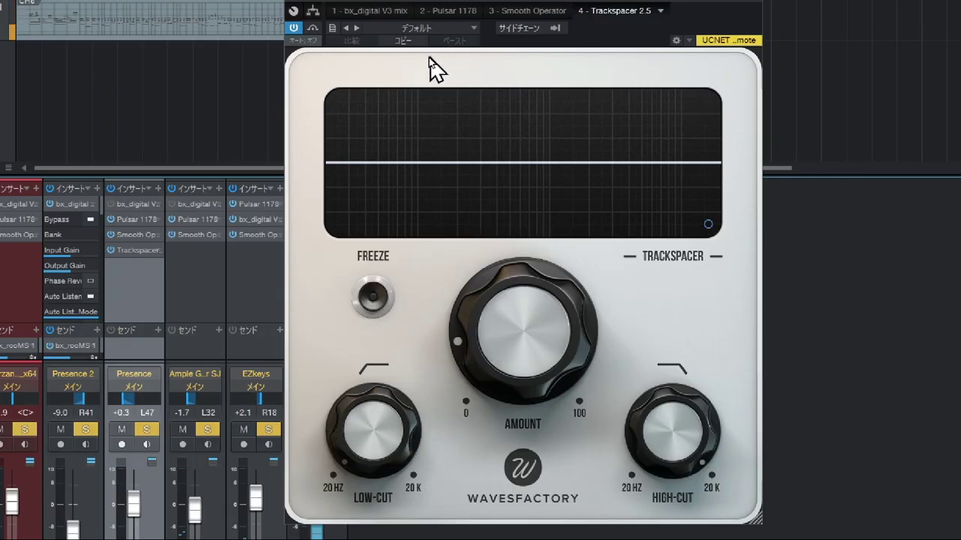
{"action": "left_click", "coordinate": [534, 30]}
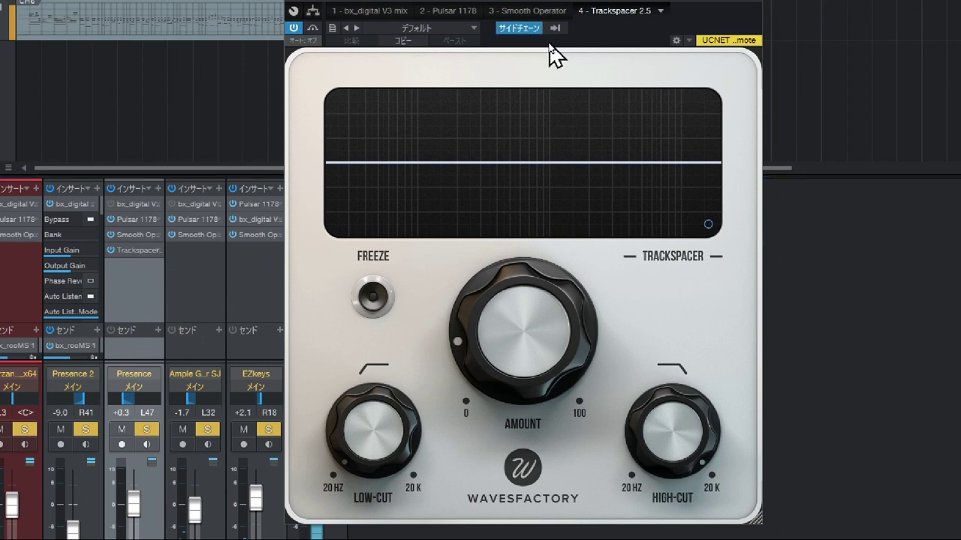
{"action": "left_click", "coordinate": [557, 31]}
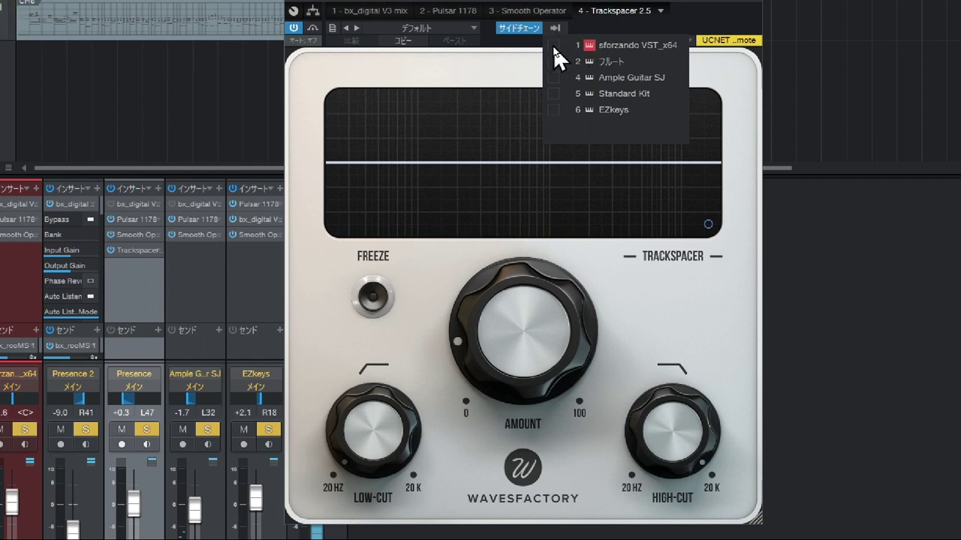
{"action": "left_click", "coordinate": [554, 44]}
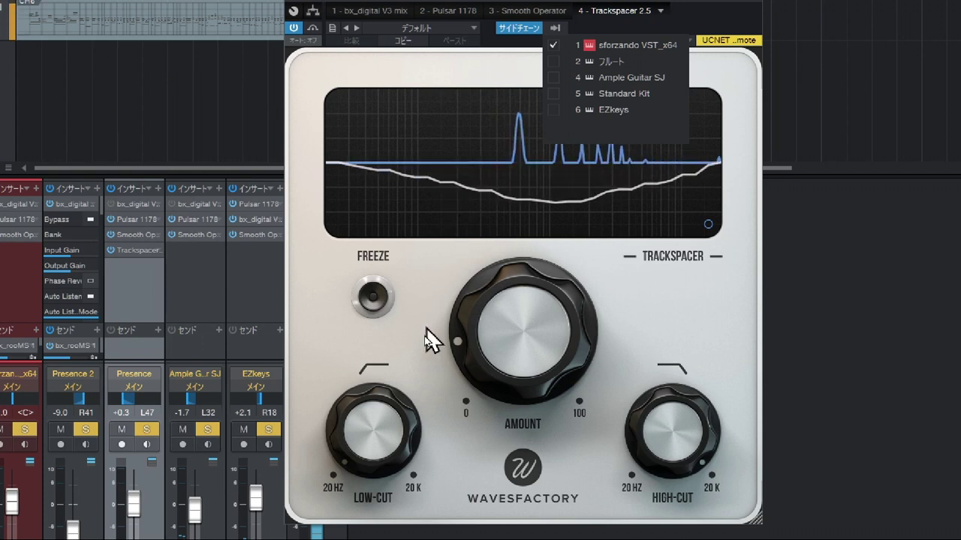
Raise the Low-Cut and lower the High-Cut on the Electric Piano's Trackspacer so it only works on the midrange.
{"action": "left_click", "coordinate": [382, 437]}
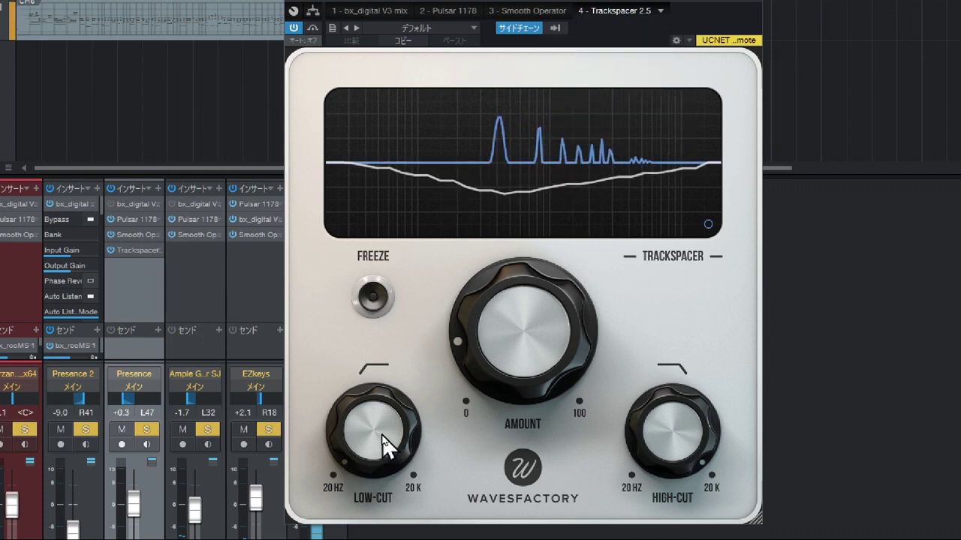
{"action": "left_click_drag", "start_coordinate": [380, 448], "coordinate": [385, 323]}
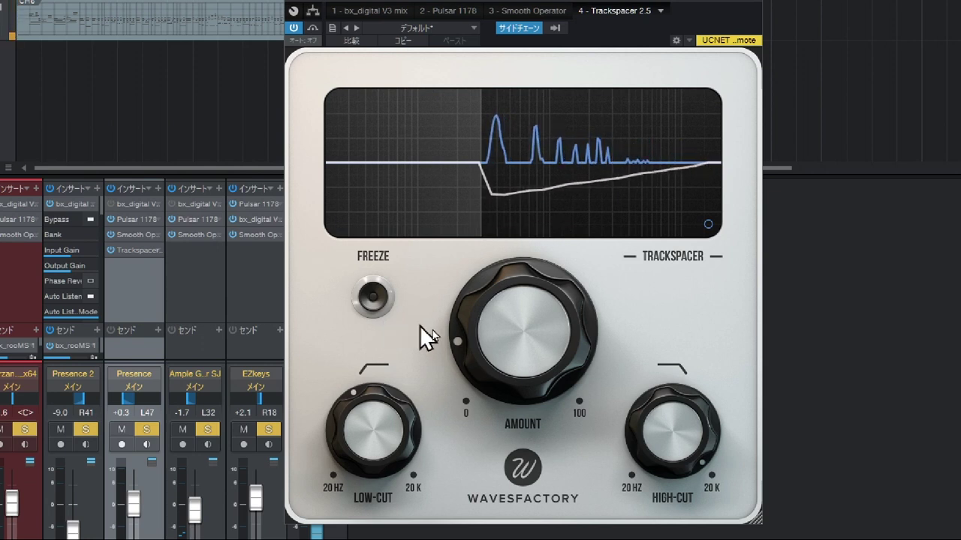
{"action": "left_click_drag", "start_coordinate": [685, 422], "coordinate": [597, 504]}
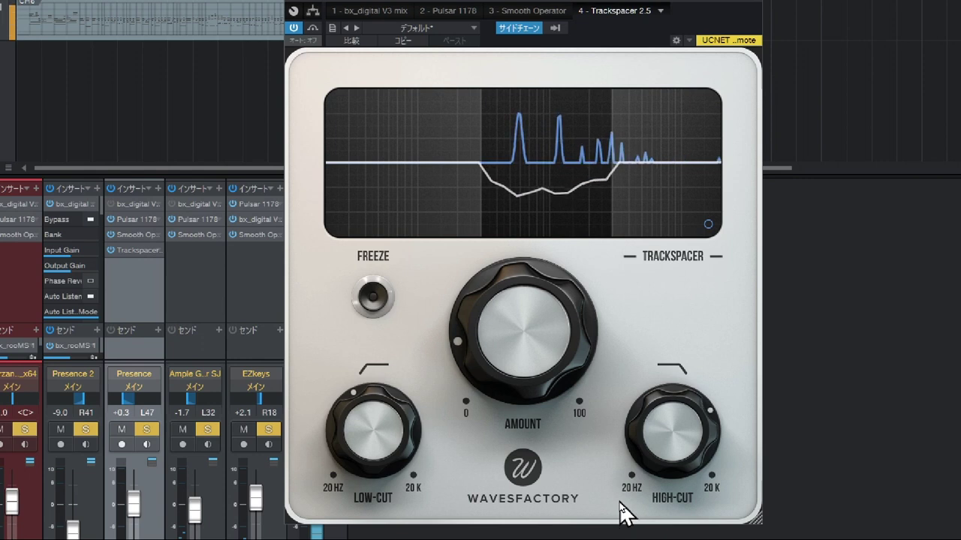
{"action": "key", "text": "space"}
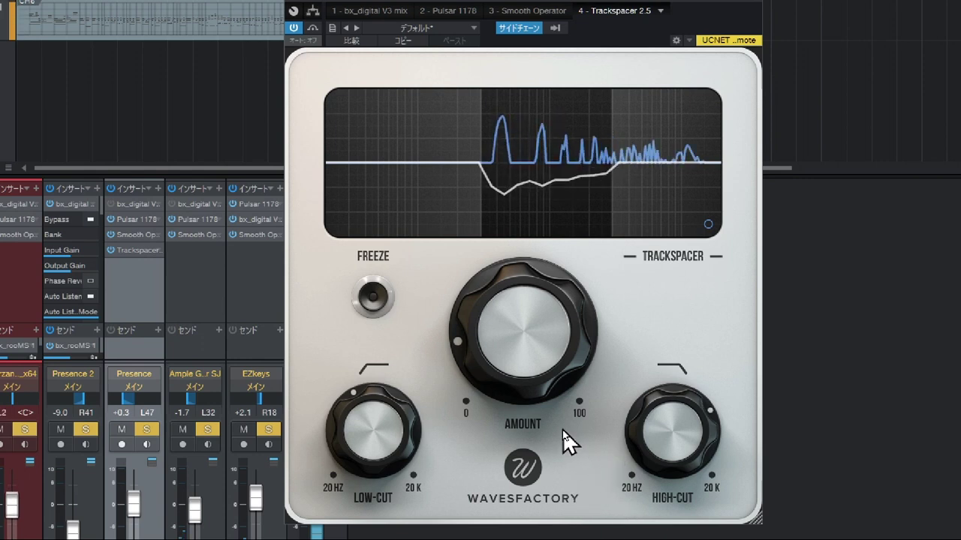
Raise the Amount on the Electric Piano's Trackspacer to a ratio of 25.7 %.
{"action": "mouse_move", "coordinate": [521, 382]}
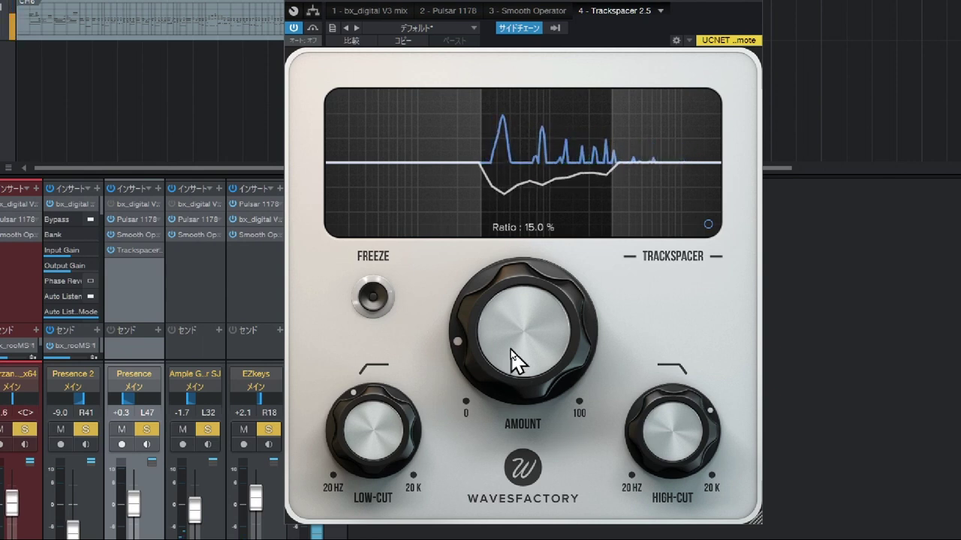
{"action": "scroll", "coordinate": [511, 351], "scroll_direction": "up", "scroll_amount": 1}
{"action": "left_click_drag", "start_coordinate": [510, 343], "coordinate": [510, 324]}
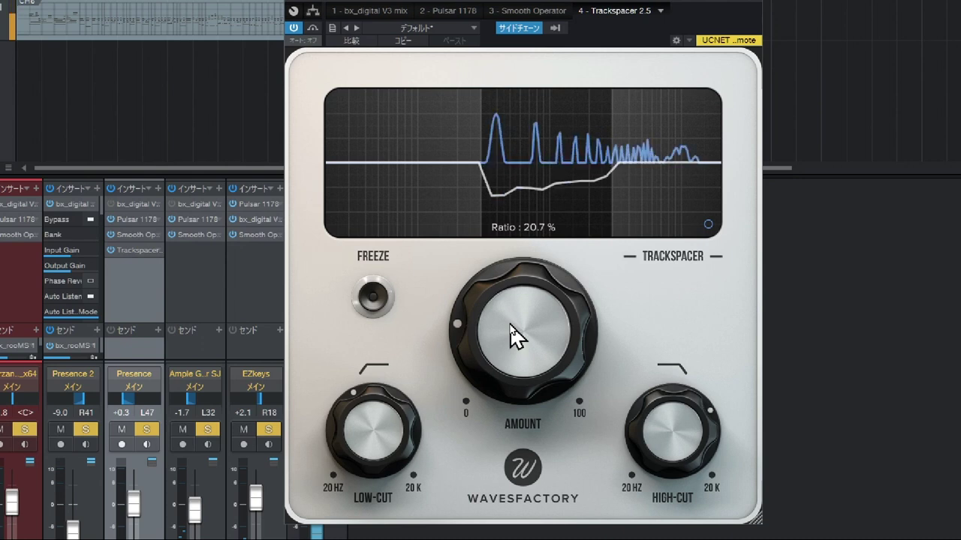
{"action": "left_click_drag", "start_coordinate": [511, 324], "coordinate": [519, 305]}
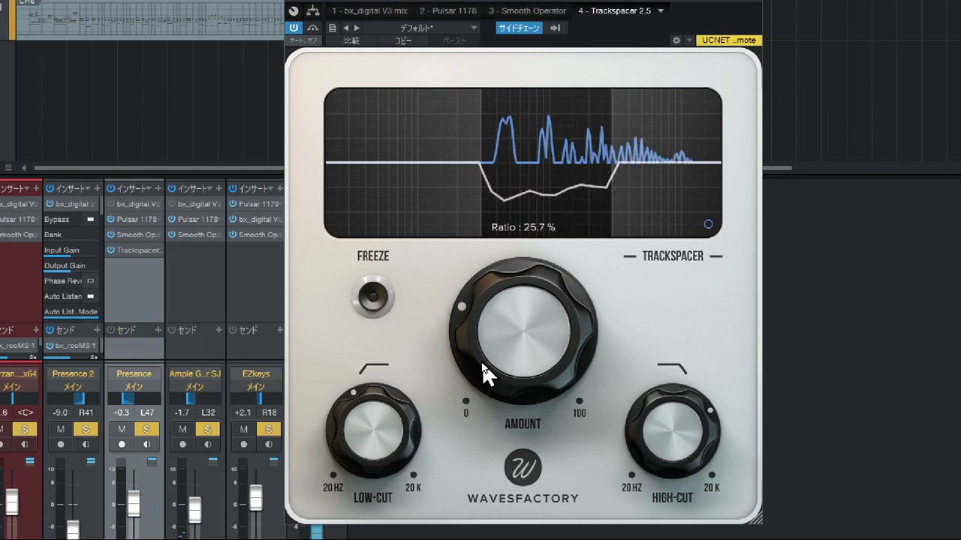
Compare the Electric Piano with Trackspacer off and on, and raise the channel's level to +0.7 dB.
{"action": "left_click", "coordinate": [292, 30]}
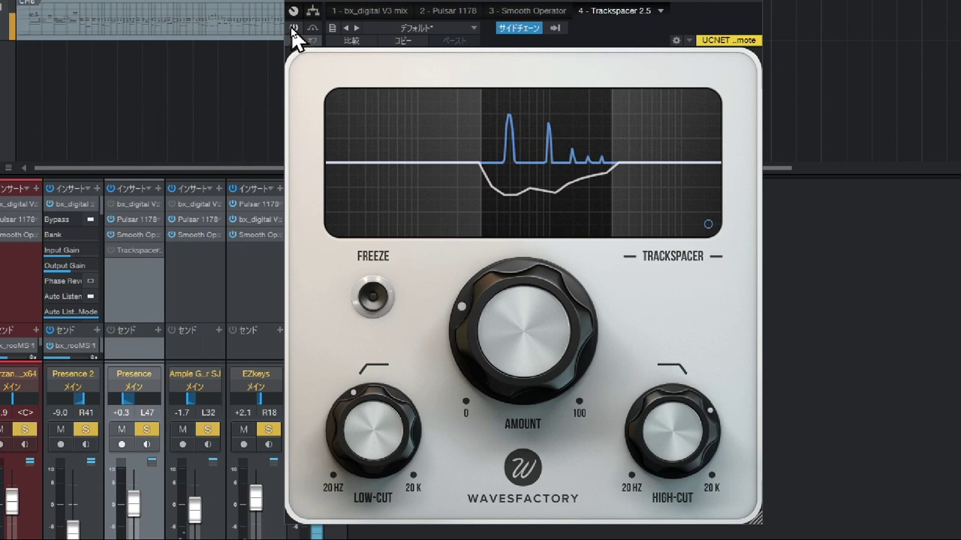
{"action": "left_click", "coordinate": [293, 30]}
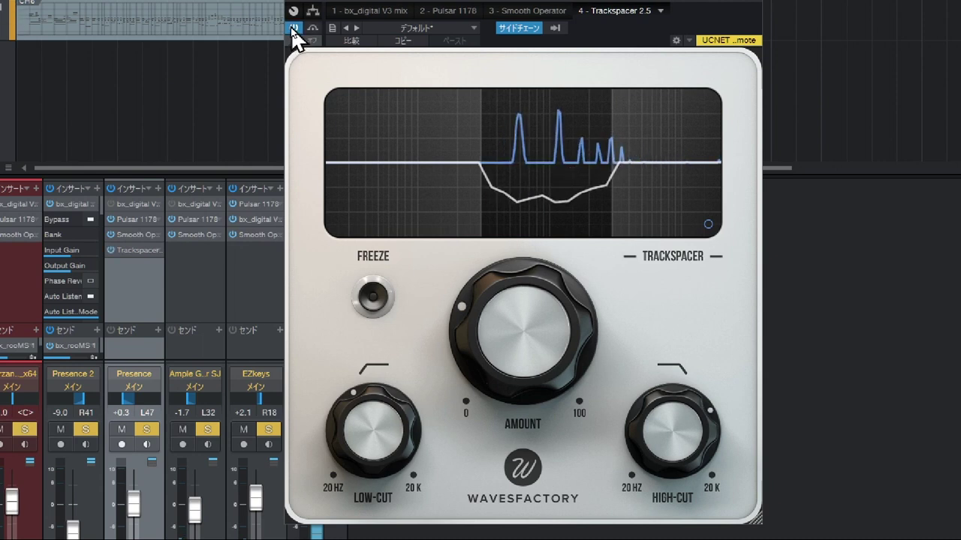
{"action": "mouse_move", "coordinate": [466, 274]}
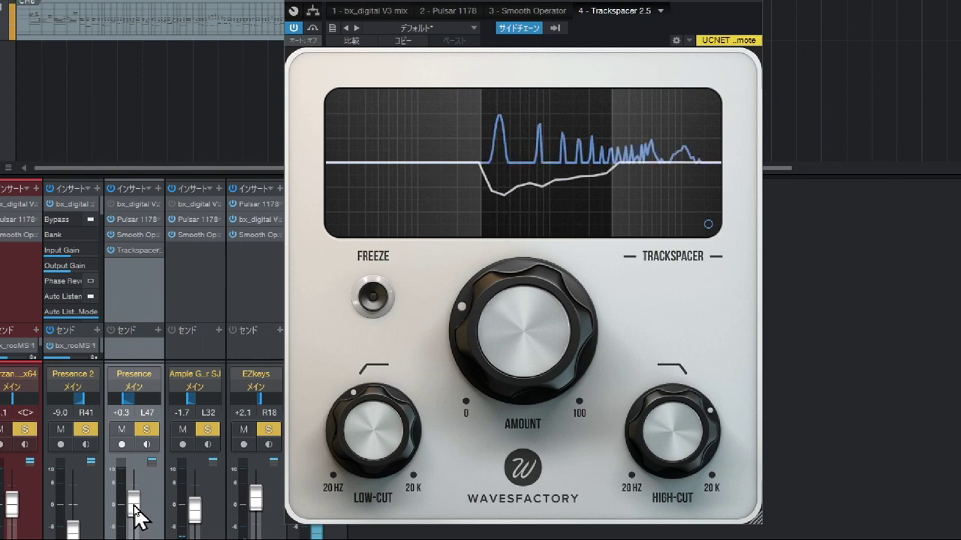
{"action": "left_click_drag", "start_coordinate": [135, 512], "coordinate": [135, 504]}
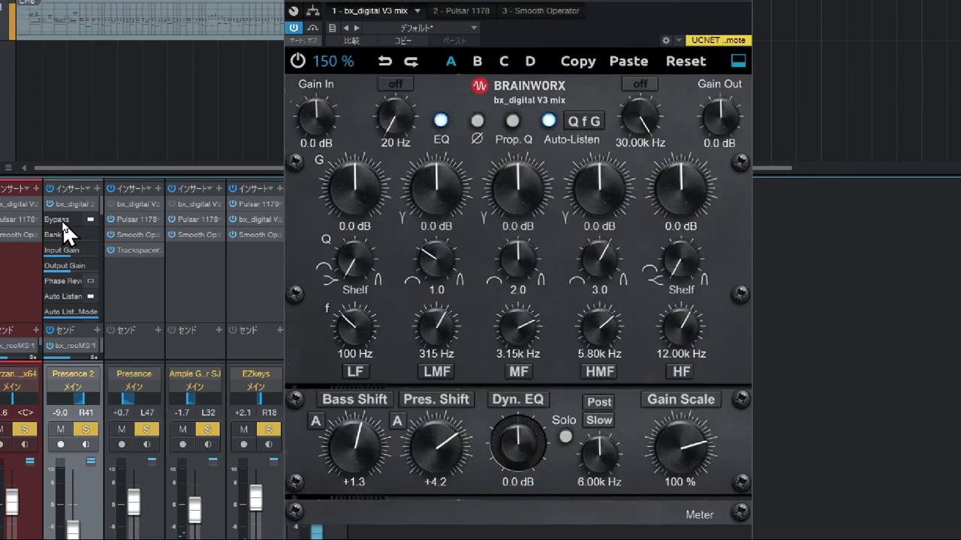
Insert Trackspacer 2.5 on the flute channel and feed its sidechain from sforzando VST_x64.
{"action": "left_click", "coordinate": [62, 220]}
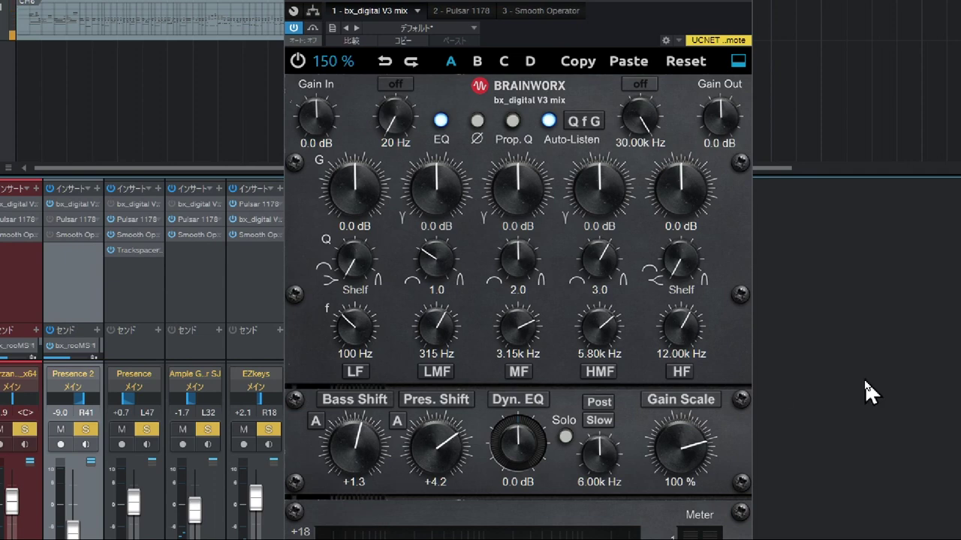
{"action": "left_click_drag", "start_coordinate": [133, 250], "coordinate": [70, 287]}
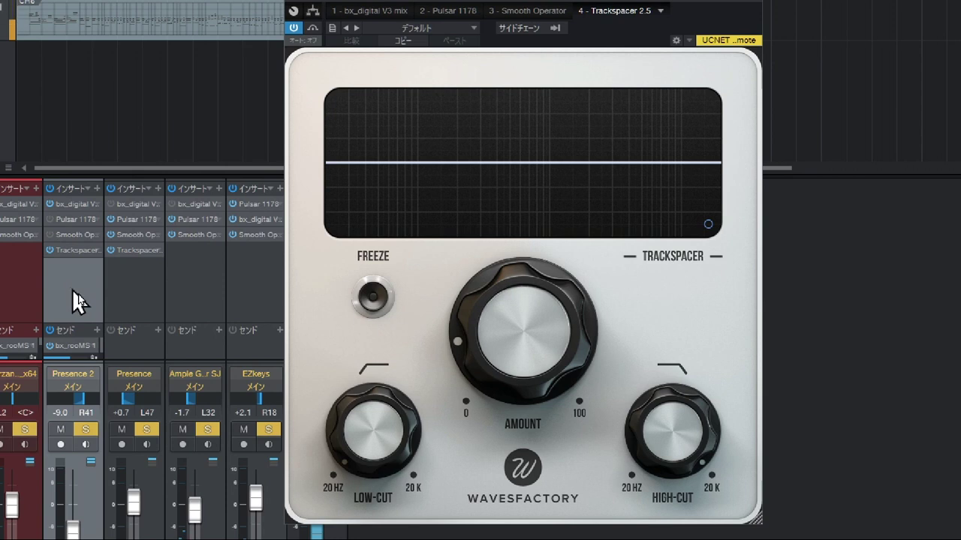
{"action": "left_click", "coordinate": [523, 30]}
{"action": "left_click", "coordinate": [550, 28]}
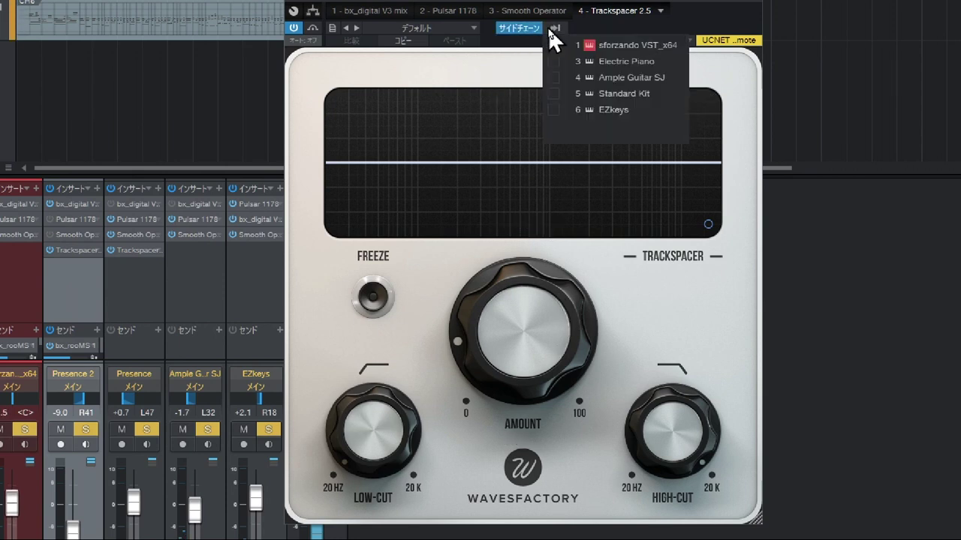
{"action": "left_click", "coordinate": [555, 47]}
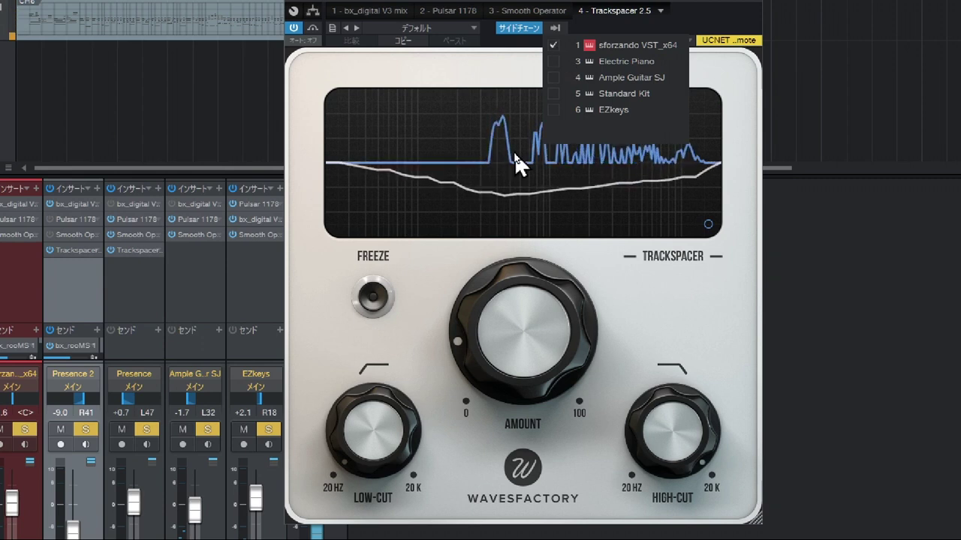
Narrow the flute's Trackspacer to the midrange with Low-Cut and High-Cut, increase its Amount, and close the plug-in window.
{"action": "left_click", "coordinate": [382, 450]}
{"action": "left_click_drag", "start_coordinate": [369, 439], "coordinate": [416, 314]}
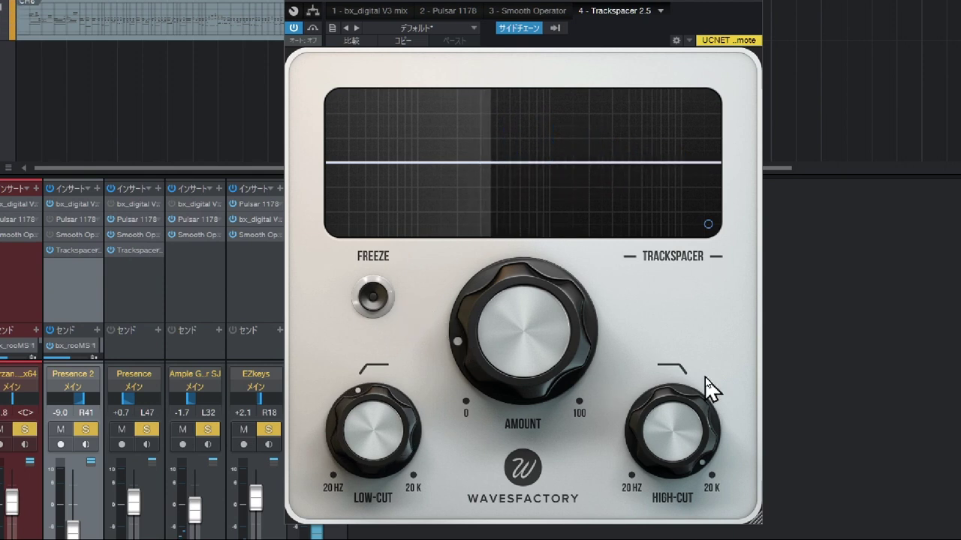
{"action": "left_click_drag", "start_coordinate": [681, 427], "coordinate": [658, 531]}
{"action": "mouse_move", "coordinate": [500, 392]}
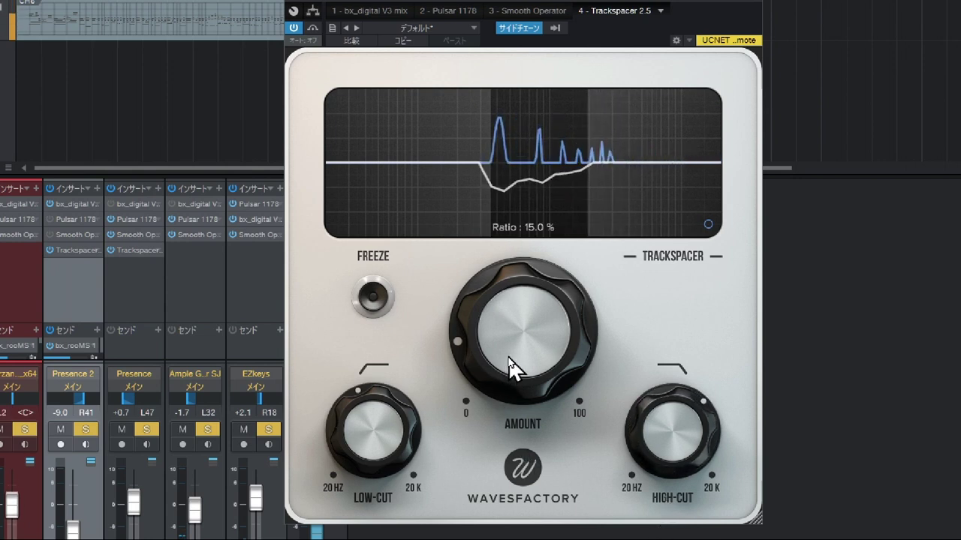
{"action": "left_click_drag", "start_coordinate": [509, 366], "coordinate": [514, 320]}
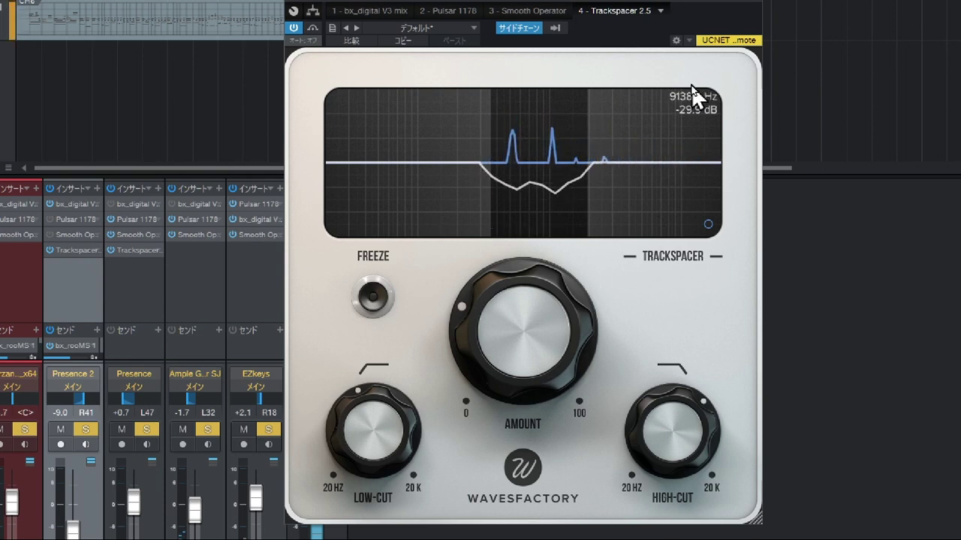
{"action": "left_click", "coordinate": [755, 11]}
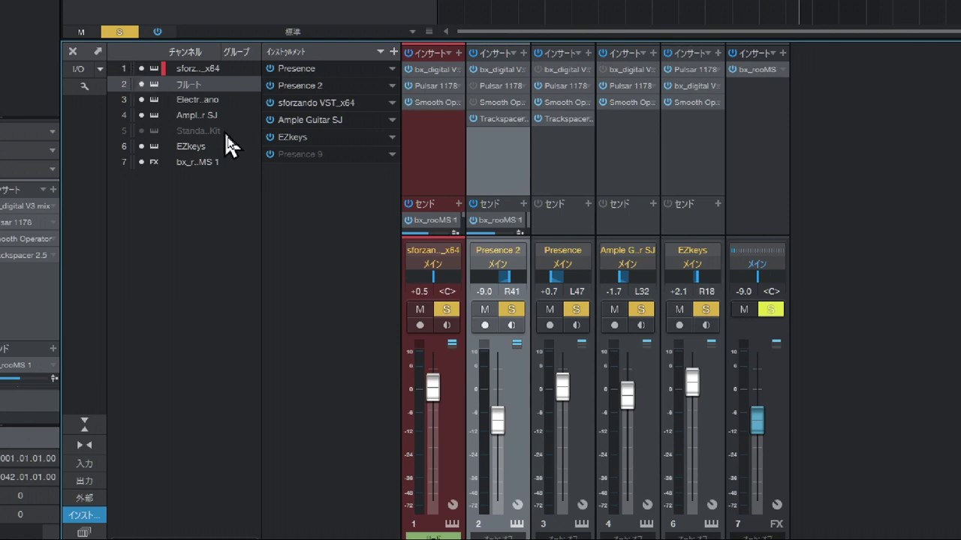
Play the full mix and bypass all channel effects to compare it with the processed sound.
{"action": "key", "text": "space"}
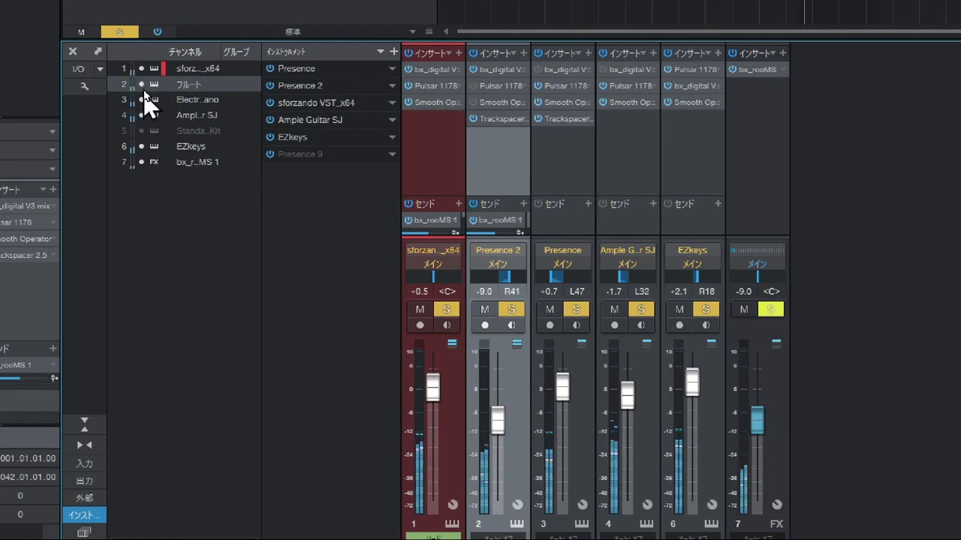
{"action": "left_click", "coordinate": [158, 34]}
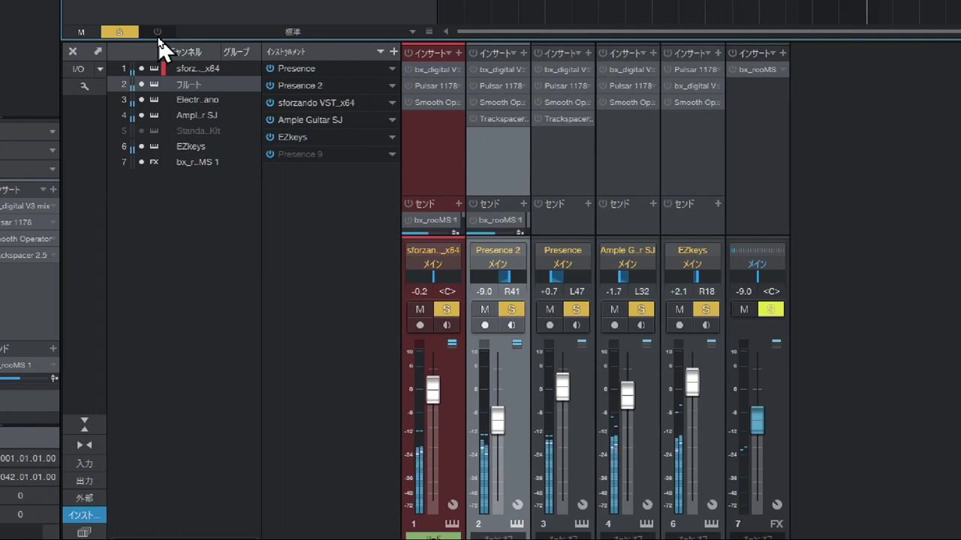
Re-enable all channel effects and rebalance the Ample Guitar and sforzando lead levels during playback, bringing the lead up in small increments.
{"action": "left_click", "coordinate": [158, 31]}
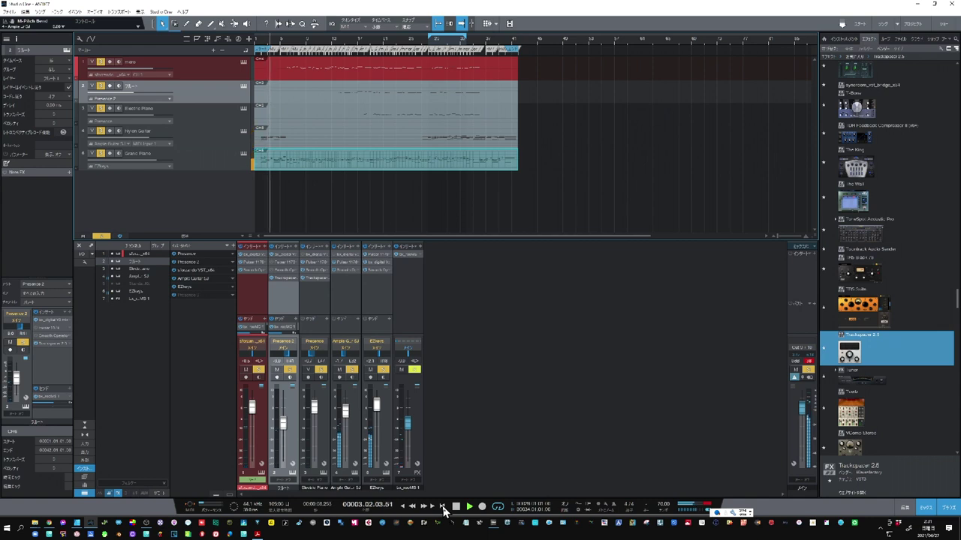
{"action": "left_click", "coordinate": [346, 412]}
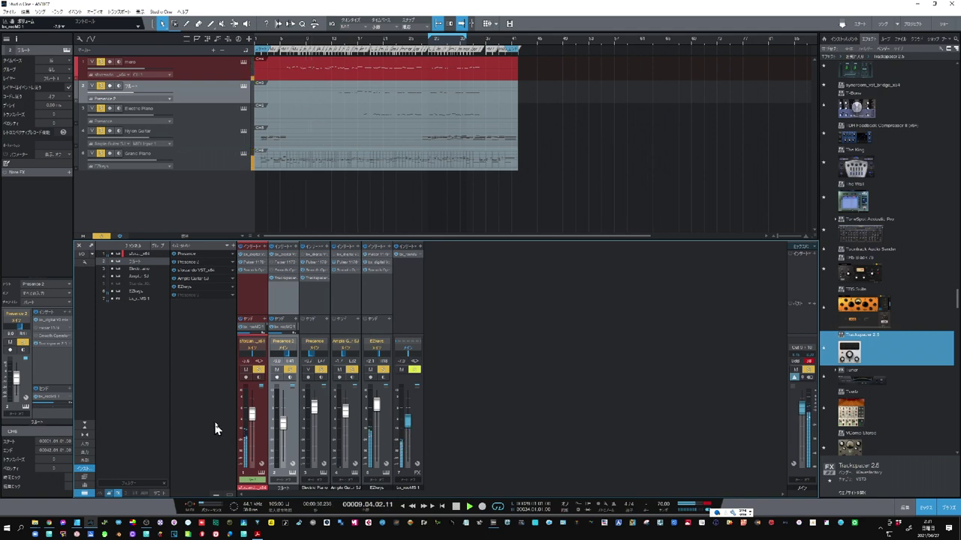
{"action": "left_click", "coordinate": [252, 417]}
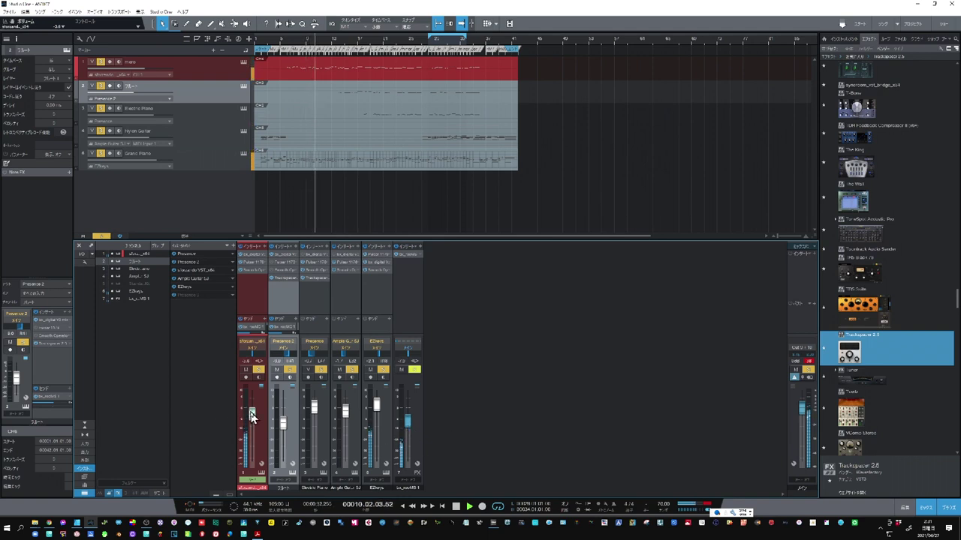
{"action": "scroll", "coordinate": [252, 417], "scroll_direction": "up", "scroll_amount": 2}
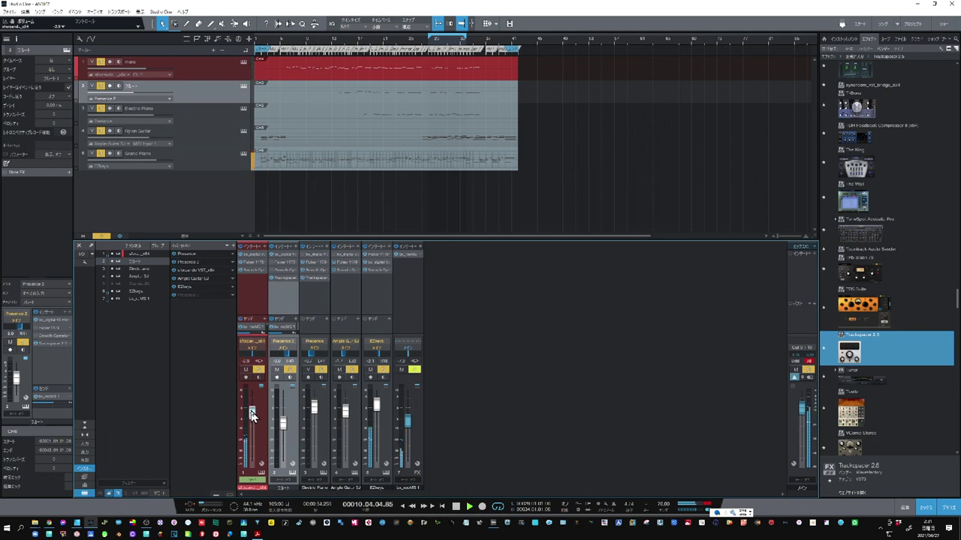
{"action": "scroll", "coordinate": [252, 417], "scroll_direction": "up", "scroll_amount": 2}
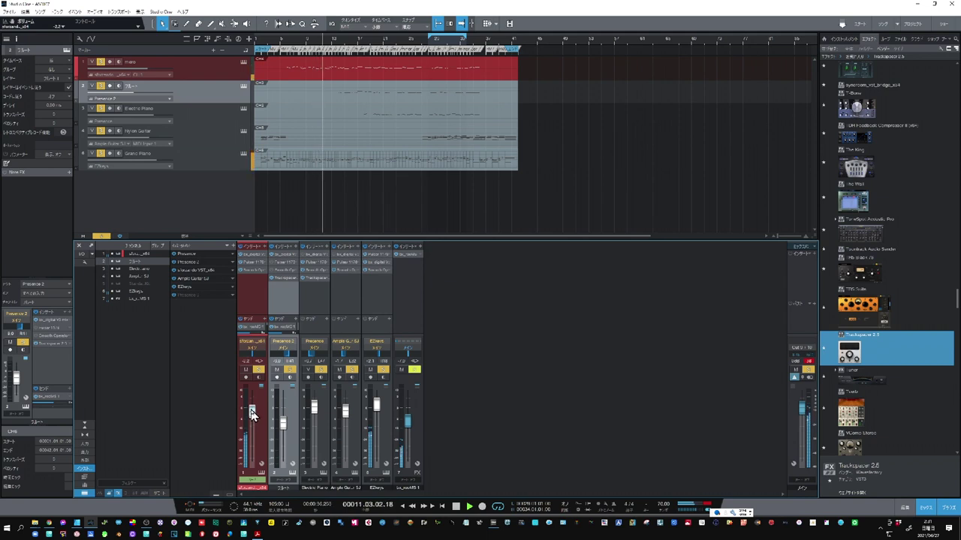
{"action": "scroll", "coordinate": [252, 415], "scroll_direction": "up", "scroll_amount": 3}
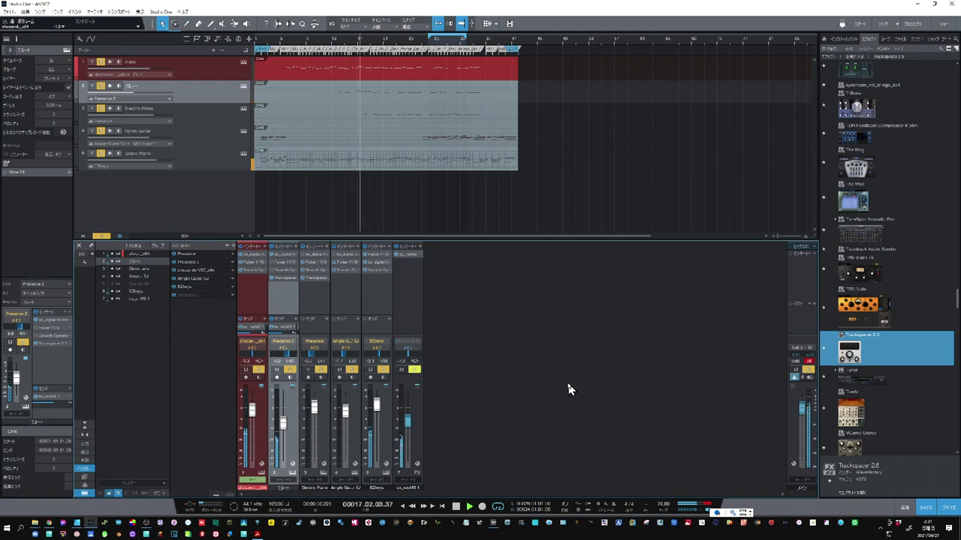
Audition the processed mix from bar 27 to the end of the song and stop playback.
{"action": "left_click", "coordinate": [421, 45]}
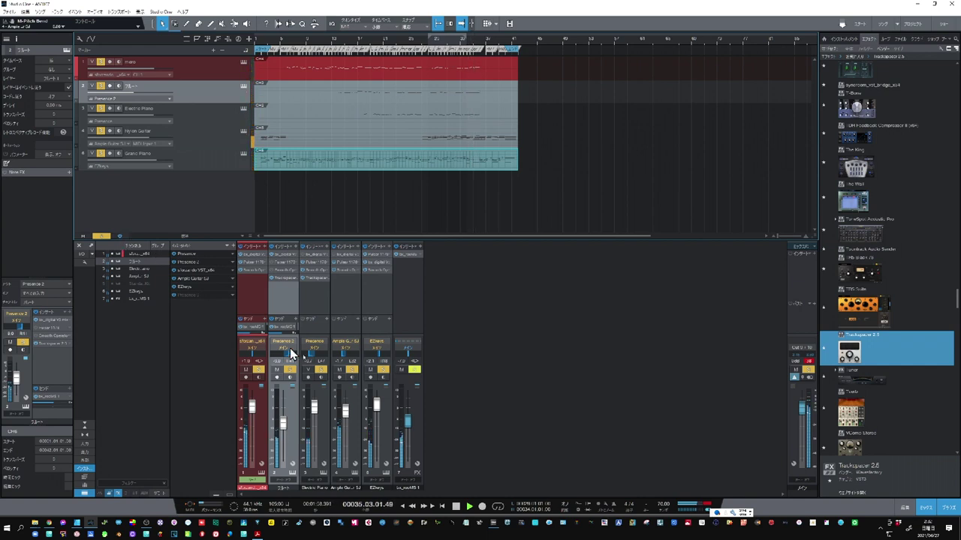
{"action": "left_click", "coordinate": [456, 508]}
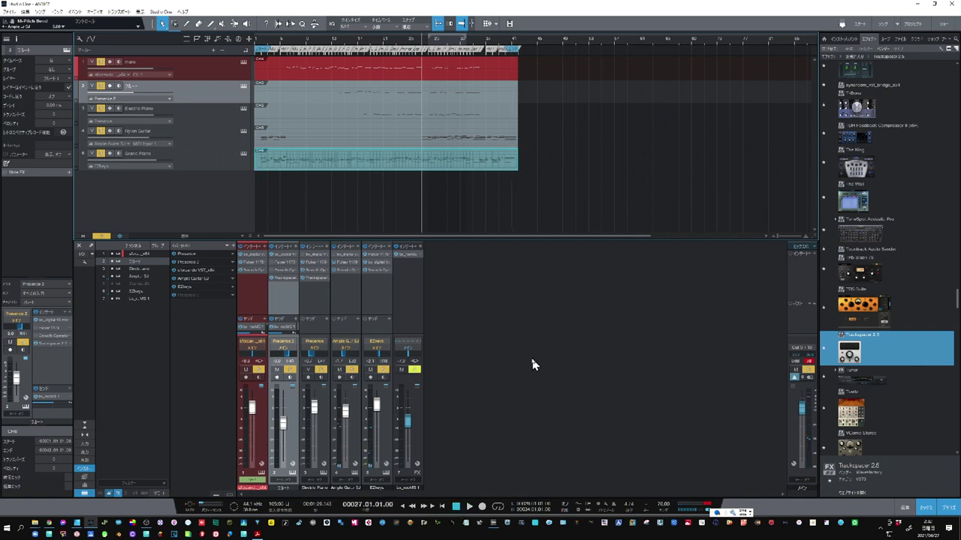